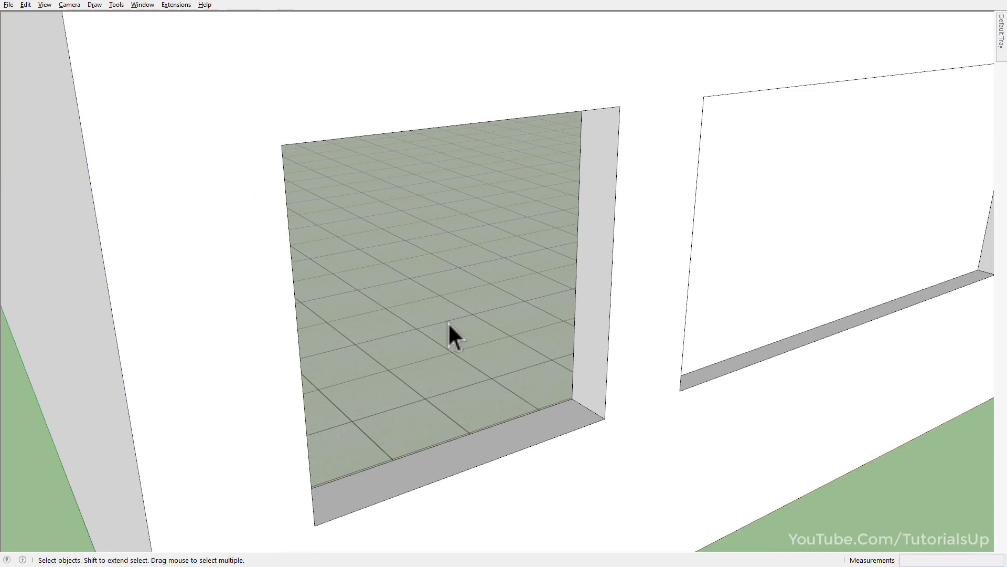
Draw a 36" by 36" rectangle corner to corner across the first opening in the front wall.
{"action": "key", "text": "r"}
{"action": "left_click", "coordinate": [282, 145]}
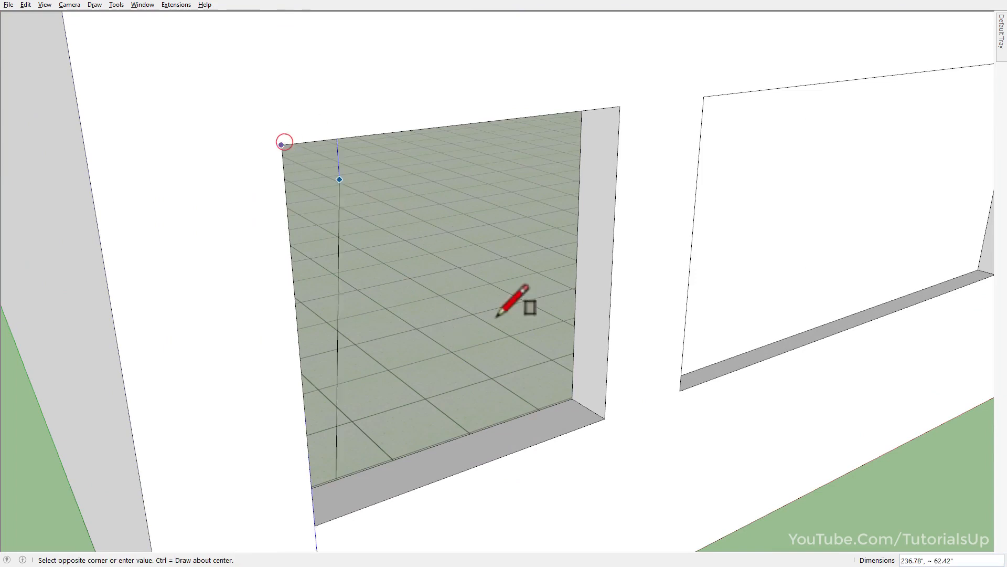
{"action": "left_click", "coordinate": [604, 419]}
Reverse the new rectangle's face so its front points outward, and make the face and its edges a group.
{"action": "key", "text": "h"}
{"action": "left_click_drag", "start_coordinate": [515, 417], "coordinate": [526, 398]}
{"action": "key", "text": "space"}
{"action": "double_click", "coordinate": [500, 311]}
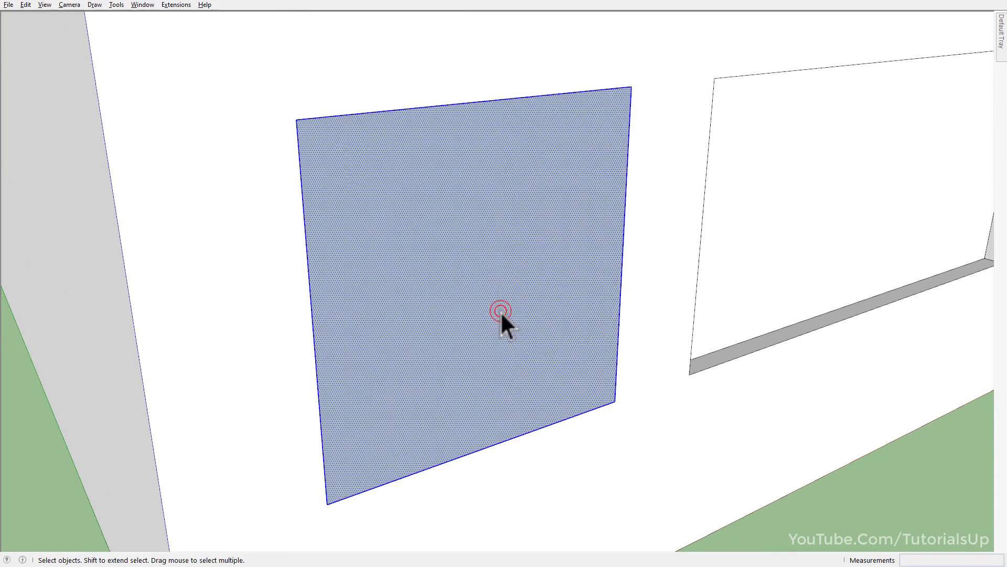
{"action": "right_click", "coordinate": [501, 310]}
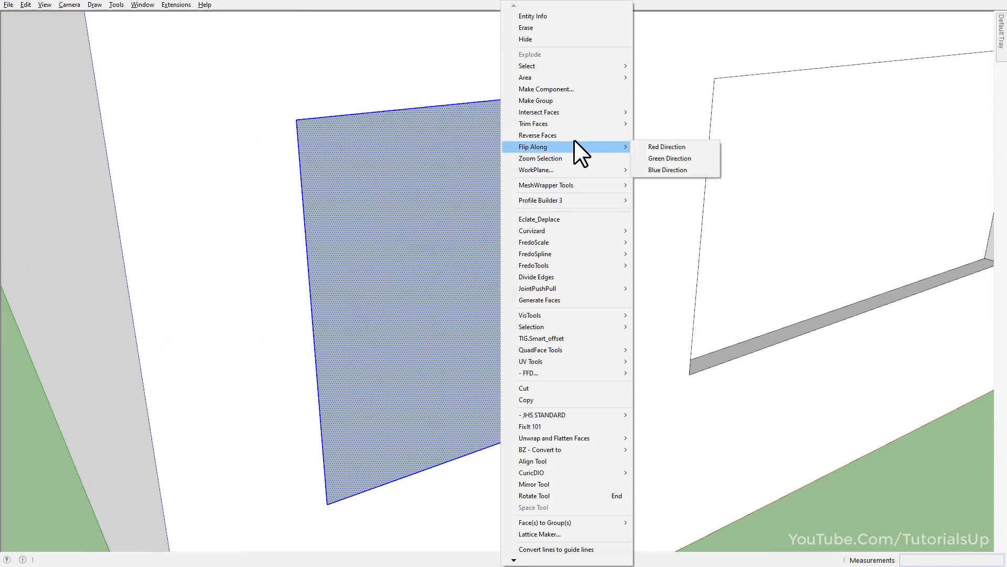
{"action": "left_click", "coordinate": [572, 134]}
{"action": "right_click", "coordinate": [503, 209]}
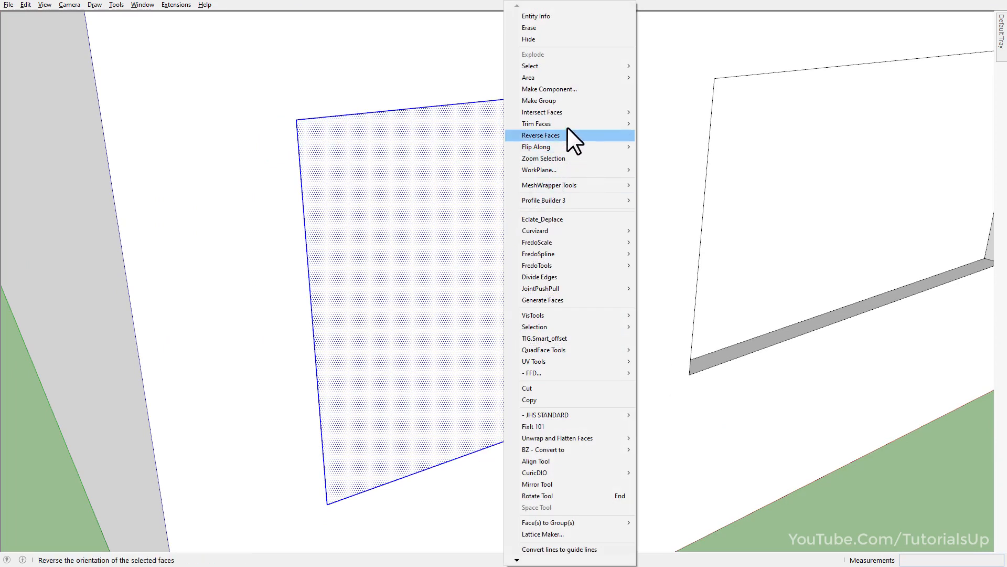
{"action": "left_click", "coordinate": [572, 100]}
Open the group and run Windowizer on its face with 1 row, 1 column, a DimGray frame and Blue Glass.
{"action": "double_click", "coordinate": [527, 241]}
{"action": "left_click", "coordinate": [489, 288]}
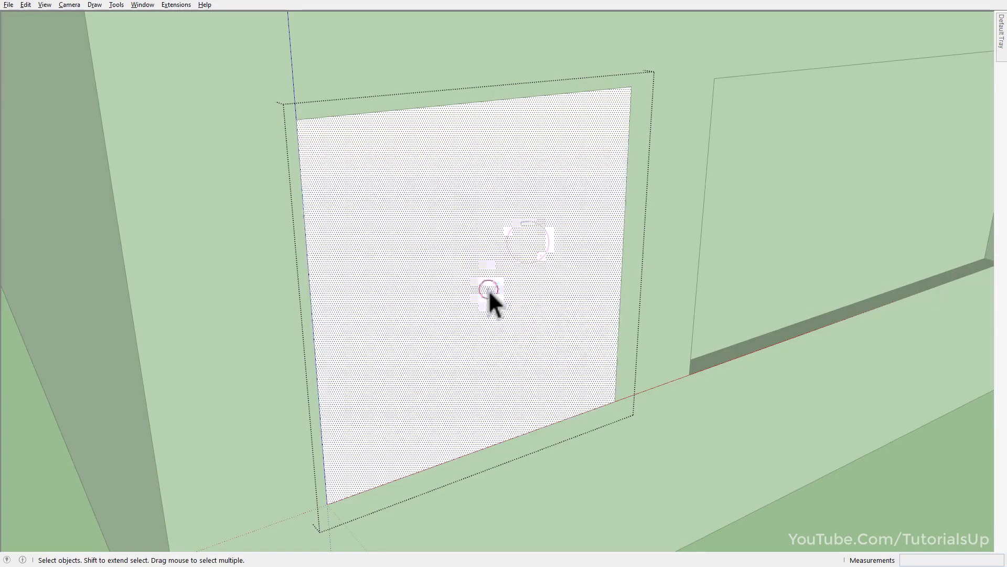
{"action": "right_click", "coordinate": [461, 213]}
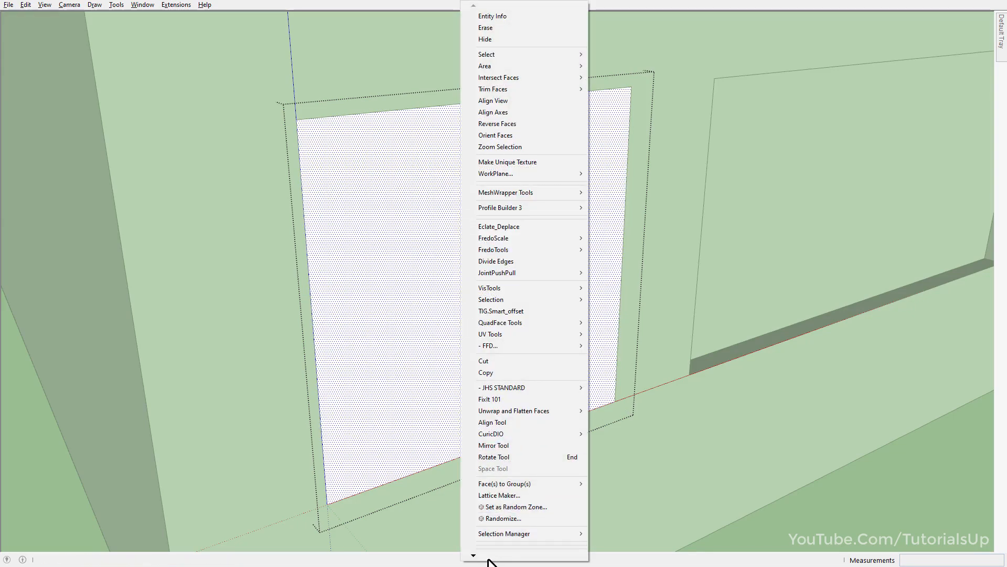
{"action": "mouse_move", "coordinate": [488, 559]}
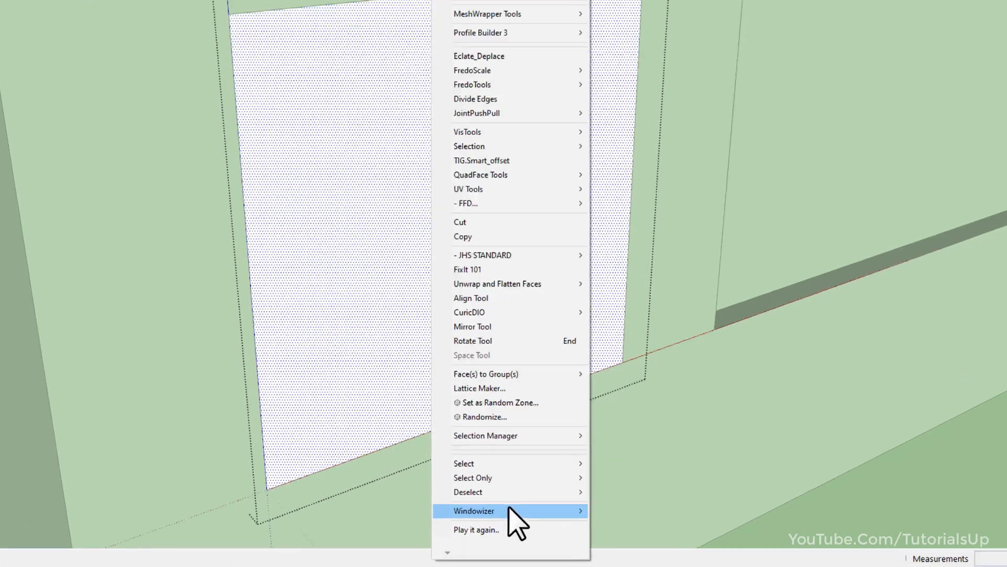
{"action": "mouse_move", "coordinate": [524, 521]}
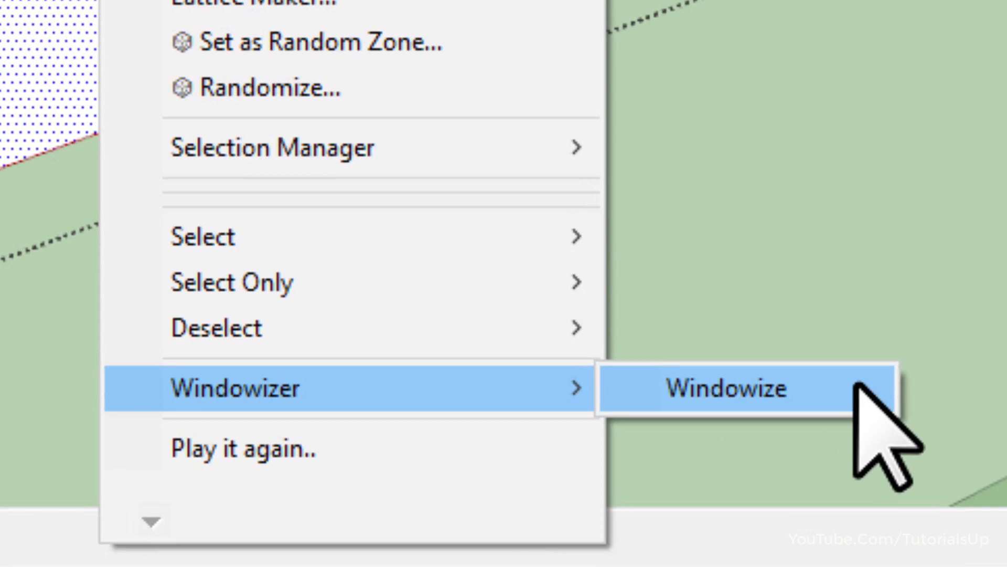
{"action": "left_click", "coordinate": [858, 391]}
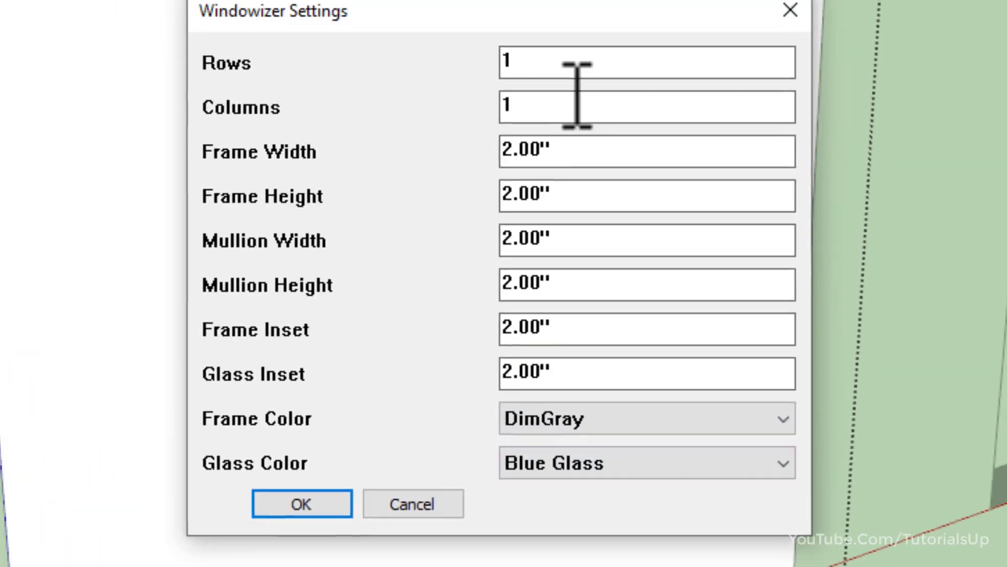
{"action": "left_click", "coordinate": [528, 77]}
{"action": "double_click", "coordinate": [526, 77]}
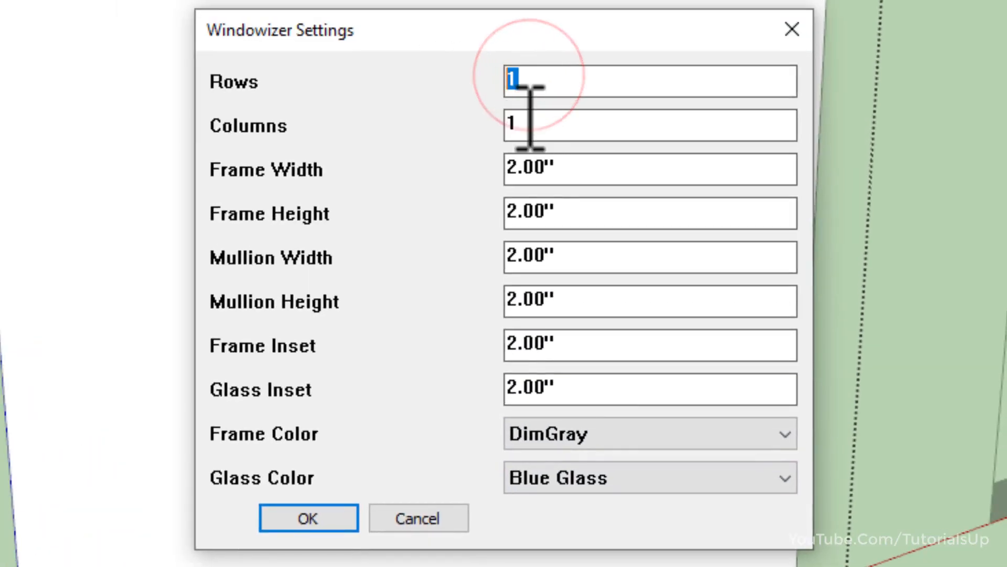
{"action": "double_click", "coordinate": [530, 123]}
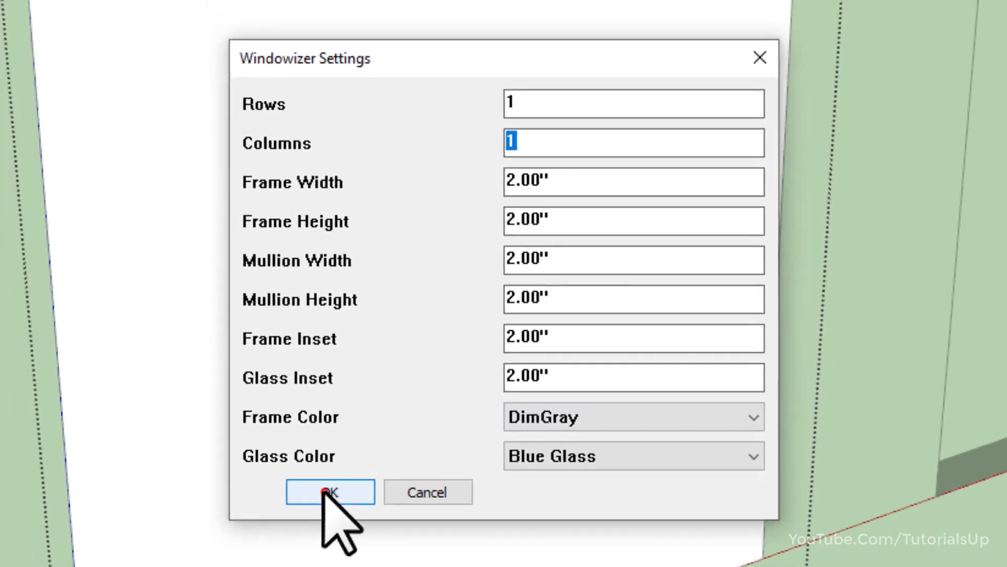
{"action": "left_click", "coordinate": [308, 520]}
Hide the rest of the model and Push/Pull the window frame's face 6" through to the wall's inside surface.
{"action": "scroll", "coordinate": [488, 379], "scroll_direction": "down", "scroll_amount": 3}
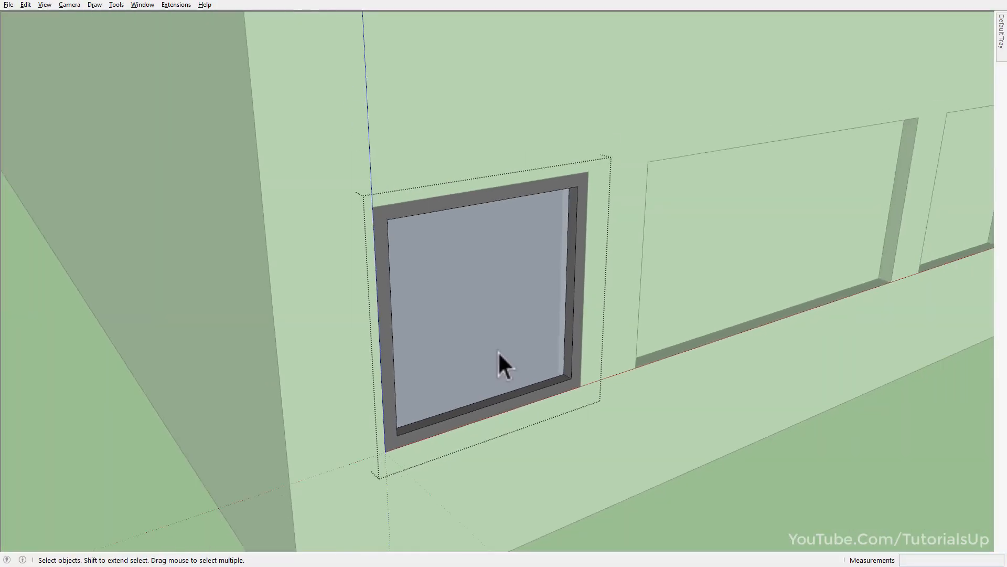
{"action": "middle_click_drag", "start_coordinate": [488, 378], "coordinate": [509, 376]}
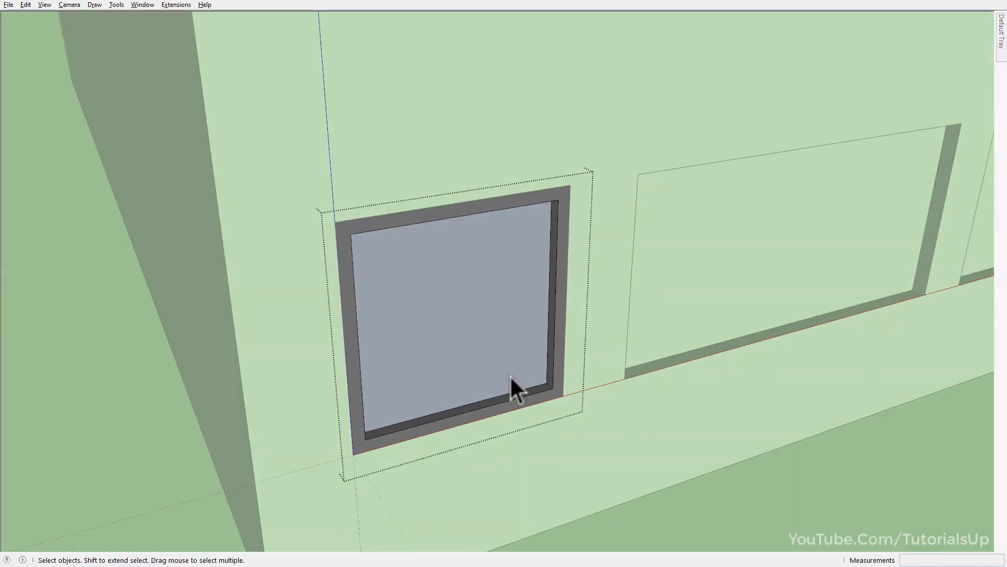
{"action": "key", "text": "i"}
{"action": "scroll", "coordinate": [389, 221], "scroll_direction": "up", "scroll_amount": 3}
{"action": "double_click", "coordinate": [389, 222]}
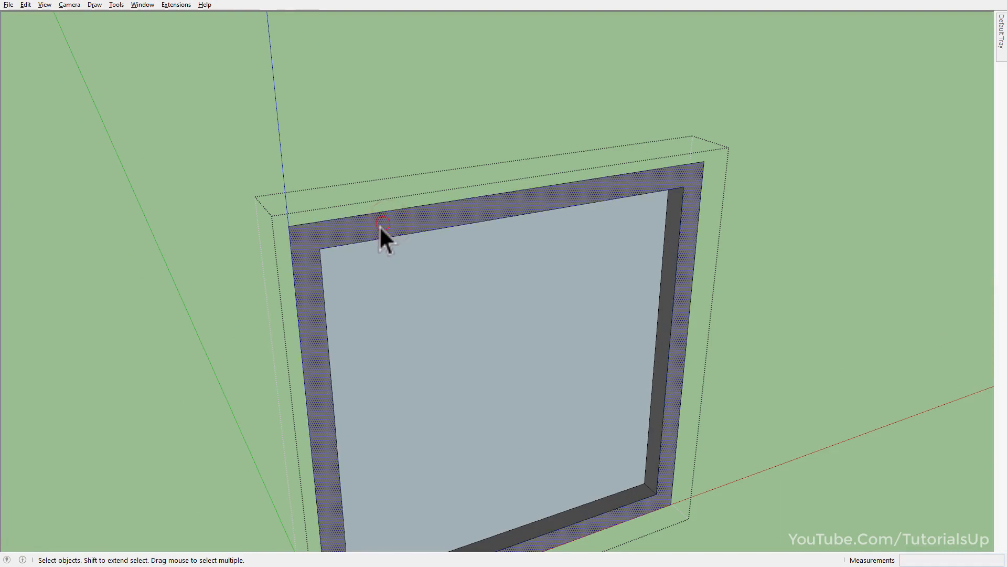
{"action": "key", "text": "p"}
{"action": "left_click", "coordinate": [376, 226]}
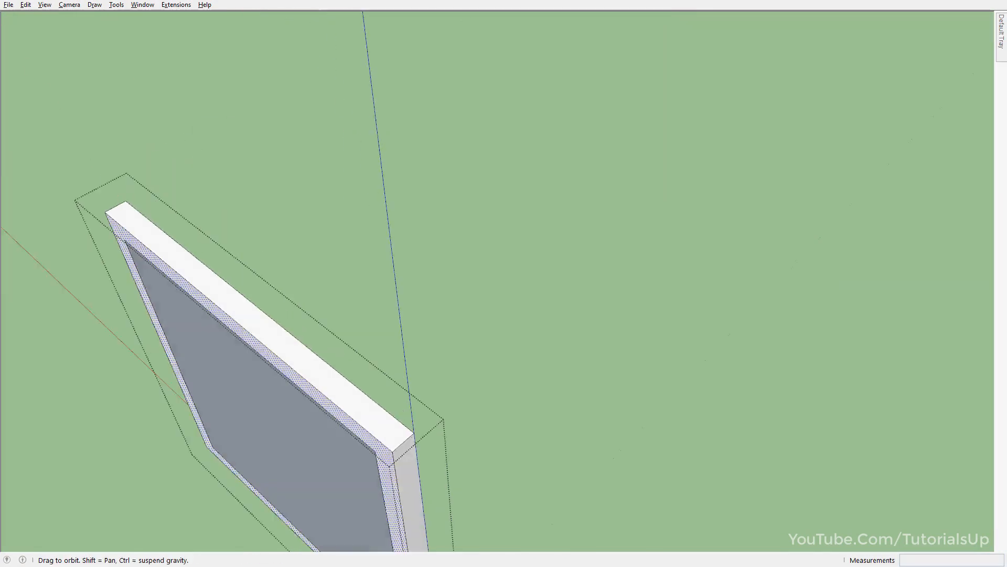
{"action": "scroll", "coordinate": [588, 151], "scroll_direction": "down", "scroll_amount": 3}
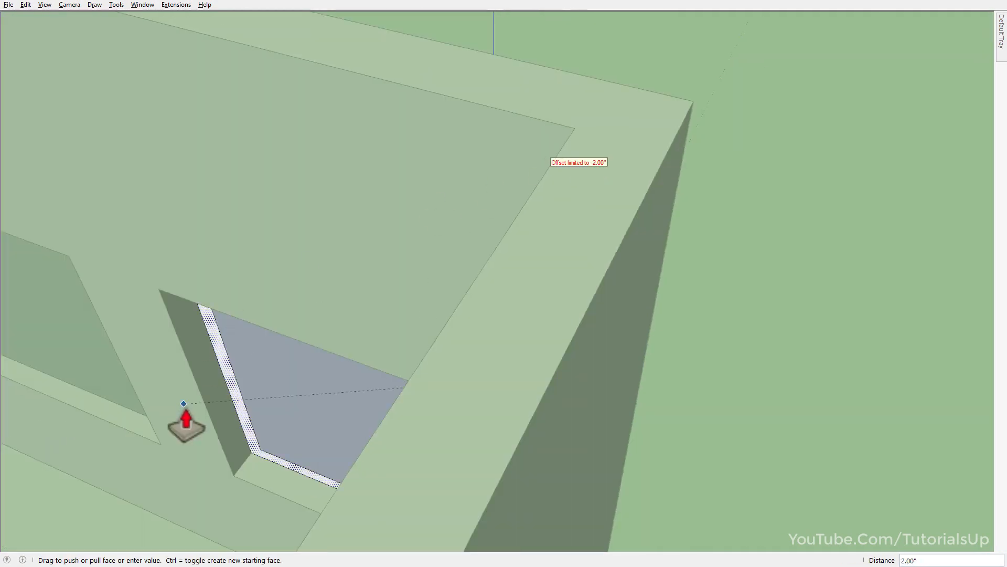
{"action": "left_click", "coordinate": [215, 448]}
Sample the frame's dark gray material and paint the extruded frame's connected unpainted faces with it.
{"action": "middle_click_drag", "start_coordinate": [336, 395], "coordinate": [2, 375]}
{"action": "key", "text": "i"}
{"action": "middle_click_drag", "start_coordinate": [636, 364], "coordinate": [124, 285]}
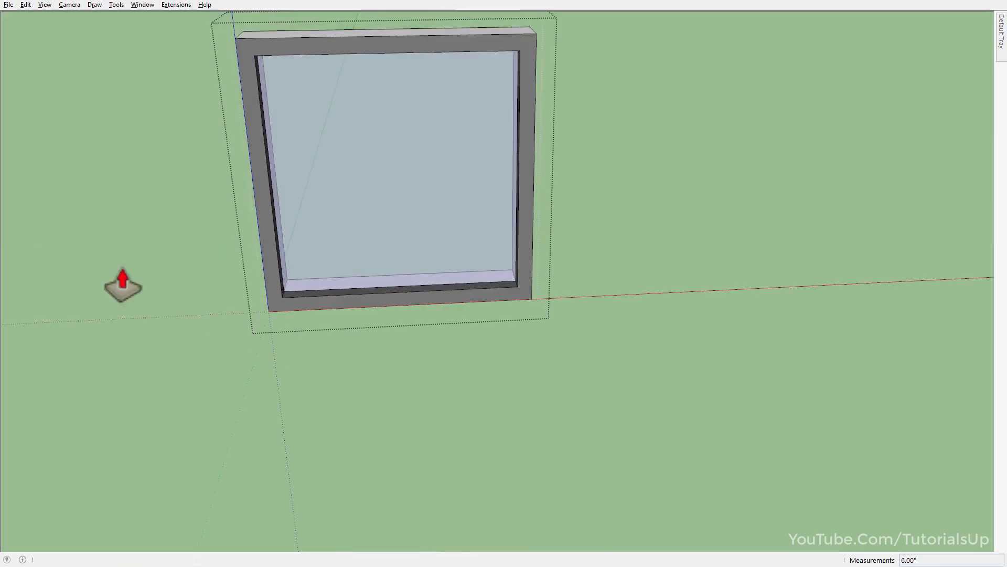
{"action": "middle_click_drag", "start_coordinate": [461, 205], "coordinate": [622, 407], "text": "shift"}
{"action": "scroll", "coordinate": [632, 409], "scroll_direction": "up", "scroll_amount": 3}
{"action": "key", "text": "b"}
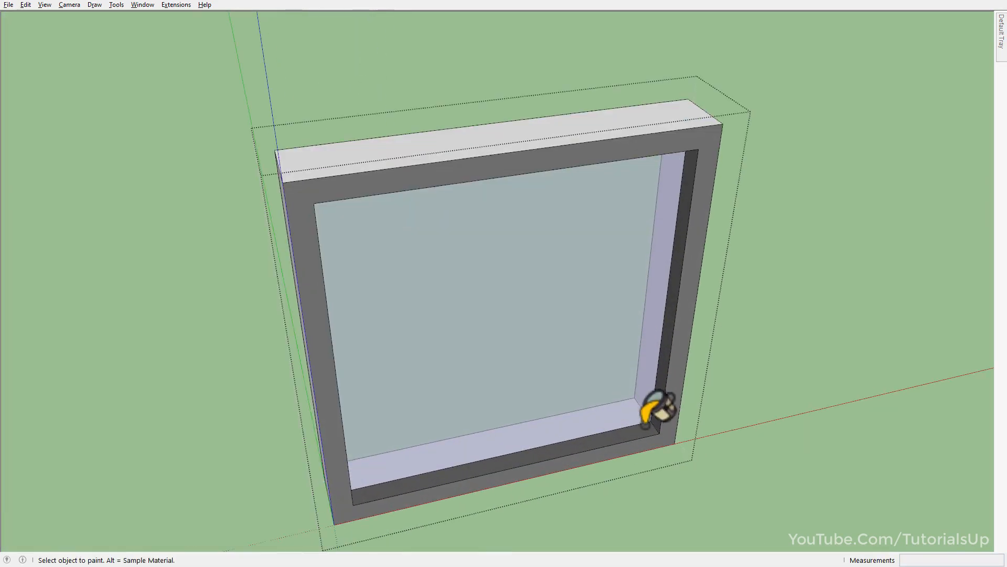
{"action": "left_click", "coordinate": [650, 444], "text": "alt"}
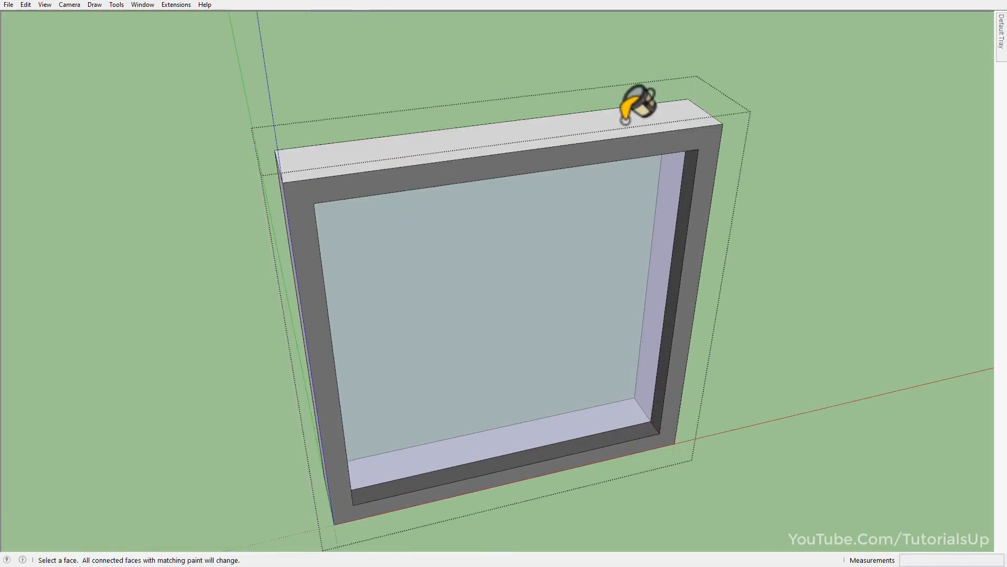
{"action": "left_click", "coordinate": [635, 118], "text": "ctrl+shift"}
{"action": "middle_click_drag", "start_coordinate": [640, 128], "coordinate": [576, 167]}
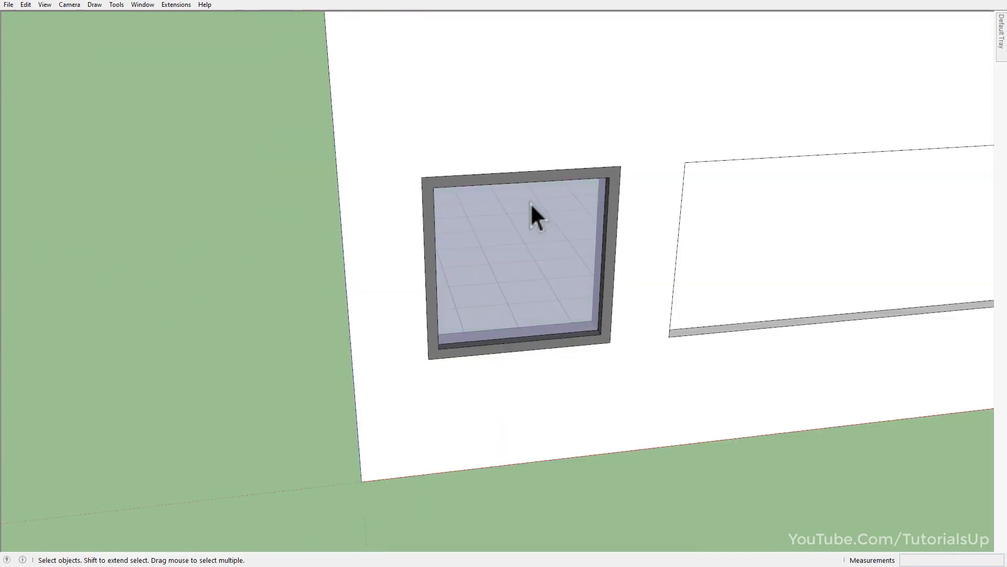
{"action": "left_click", "coordinate": [562, 252]}
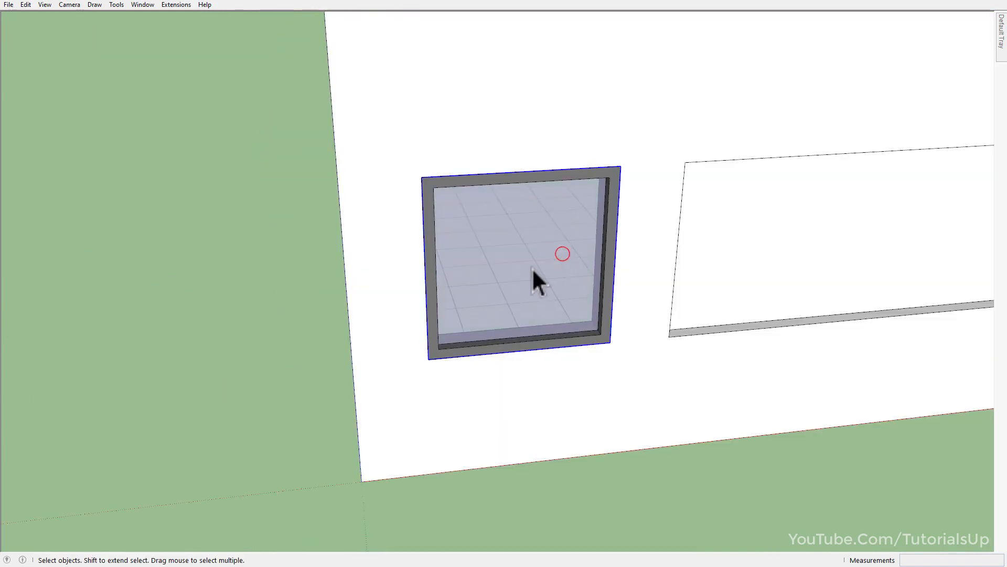
{"action": "middle_click_drag", "start_coordinate": [532, 268], "coordinate": [625, 309]}
{"action": "left_click", "coordinate": [572, 299]}
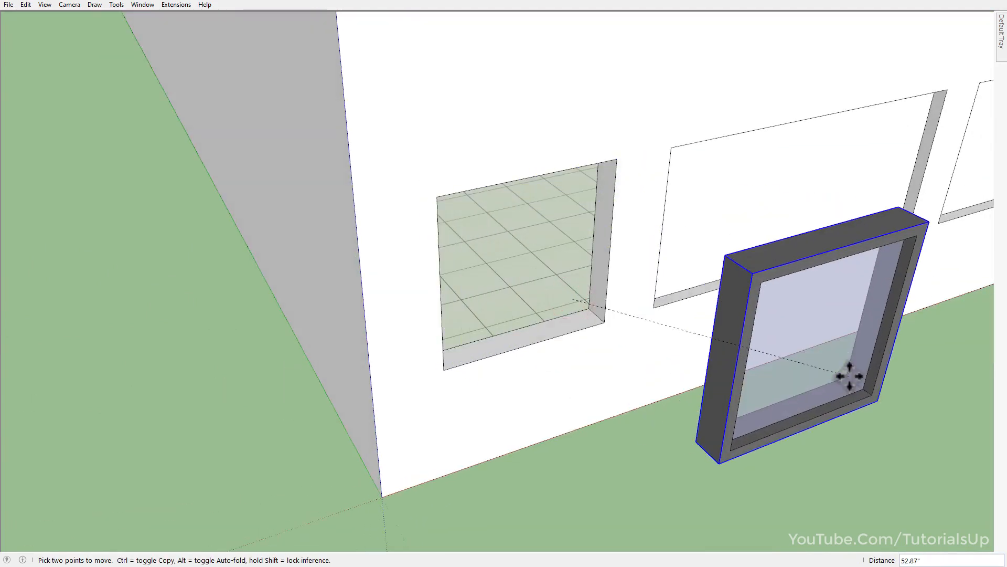
{"action": "key", "text": "space"}
{"action": "left_click", "coordinate": [904, 451]}
Run Windowizer on the face in the wide second opening with 2 rows and 3 columns.
{"action": "middle_click_drag", "start_coordinate": [826, 353], "coordinate": [750, 247]}
{"action": "middle_click_drag", "start_coordinate": [751, 247], "coordinate": [596, 306], "text": "shift"}
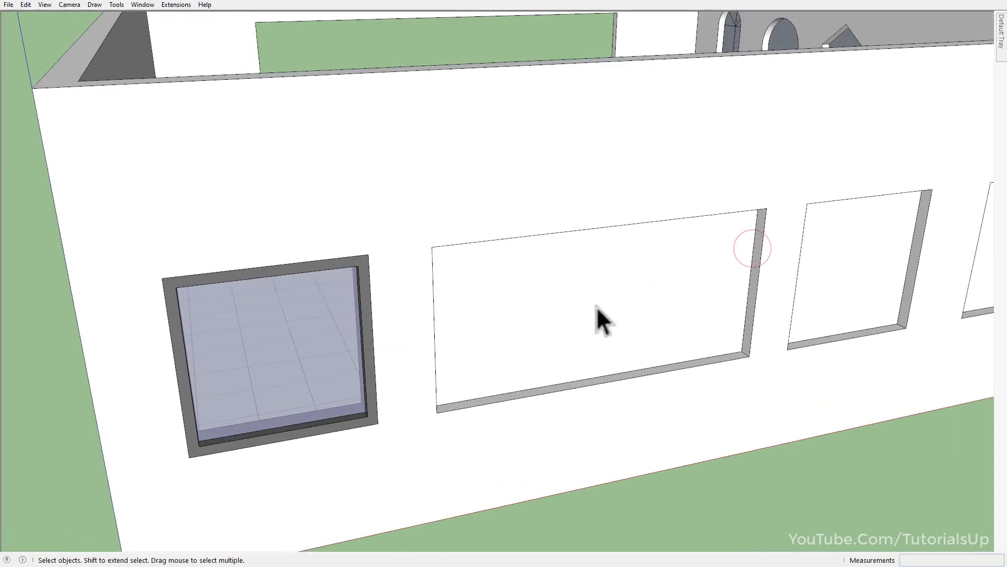
{"action": "left_click", "coordinate": [597, 306]}
{"action": "scroll", "coordinate": [639, 295], "scroll_direction": "up", "scroll_amount": 1}
{"action": "scroll", "coordinate": [682, 357], "scroll_direction": "up", "scroll_amount": 2}
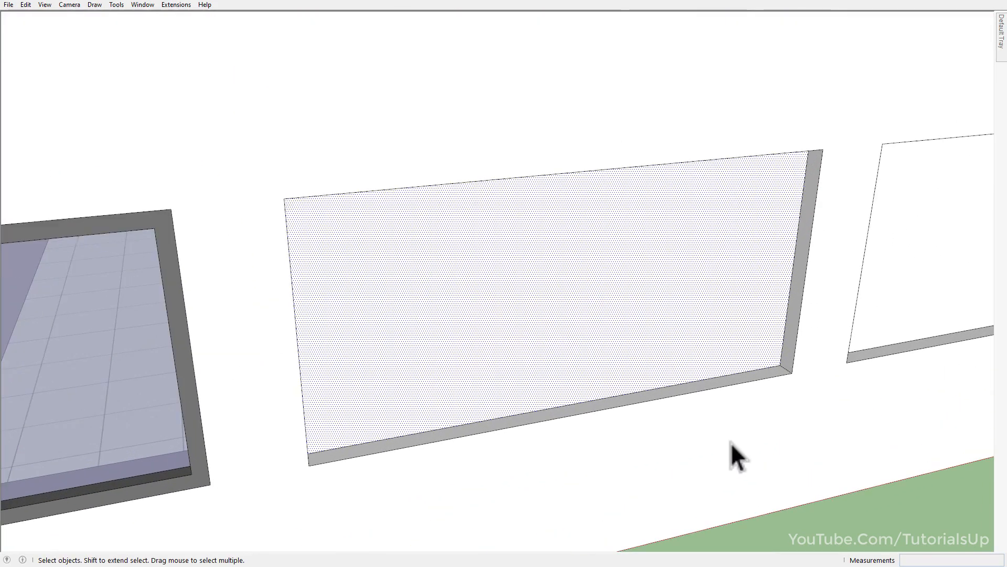
{"action": "right_click", "coordinate": [556, 306]}
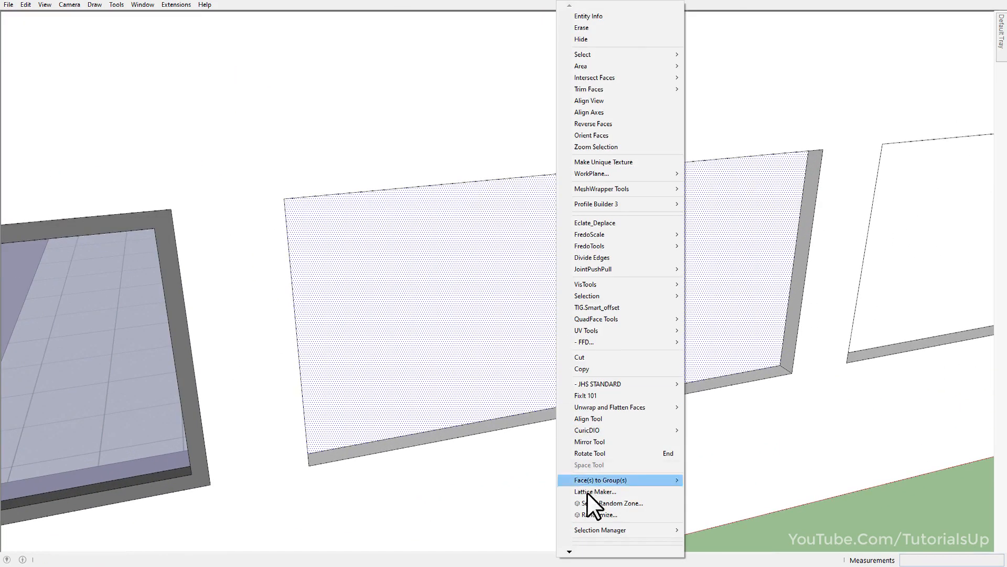
{"action": "mouse_move", "coordinate": [596, 554]}
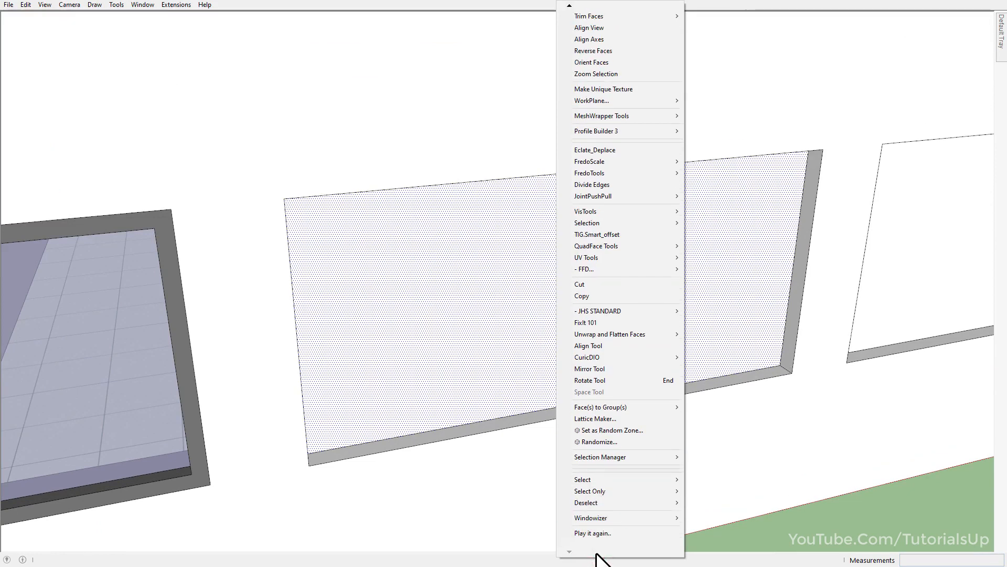
{"action": "mouse_move", "coordinate": [618, 521]}
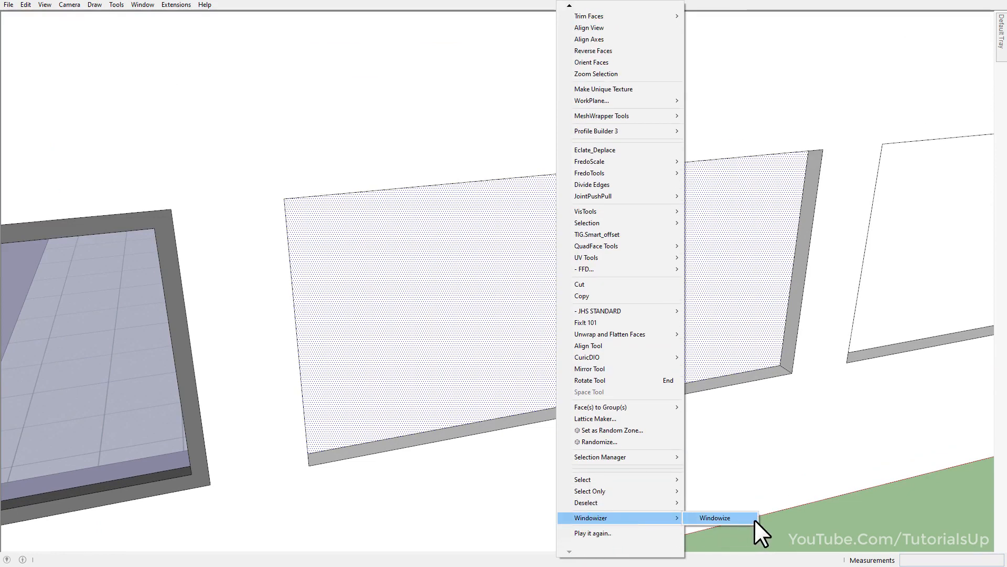
{"action": "left_click", "coordinate": [751, 518]}
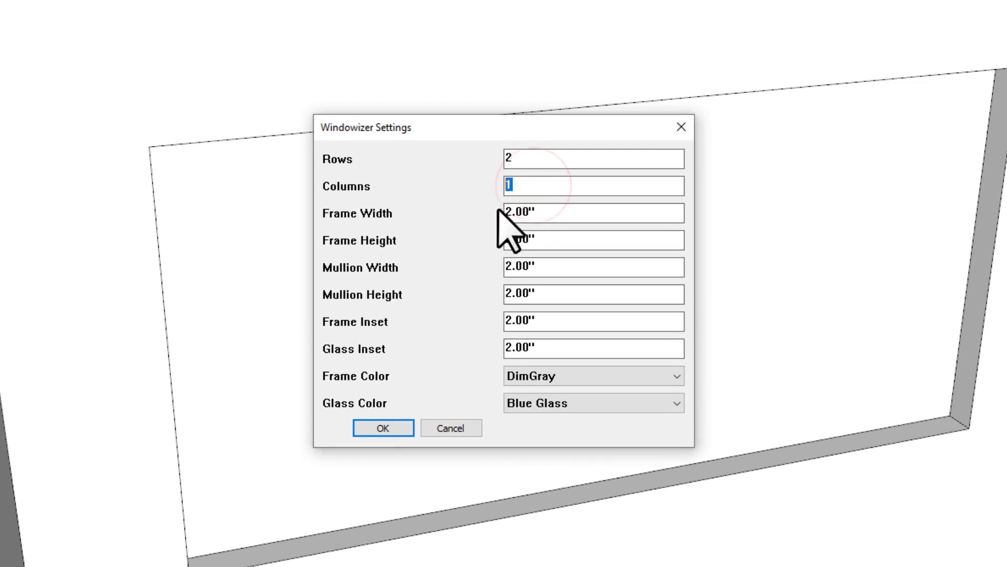
{"action": "type", "text": "3"}
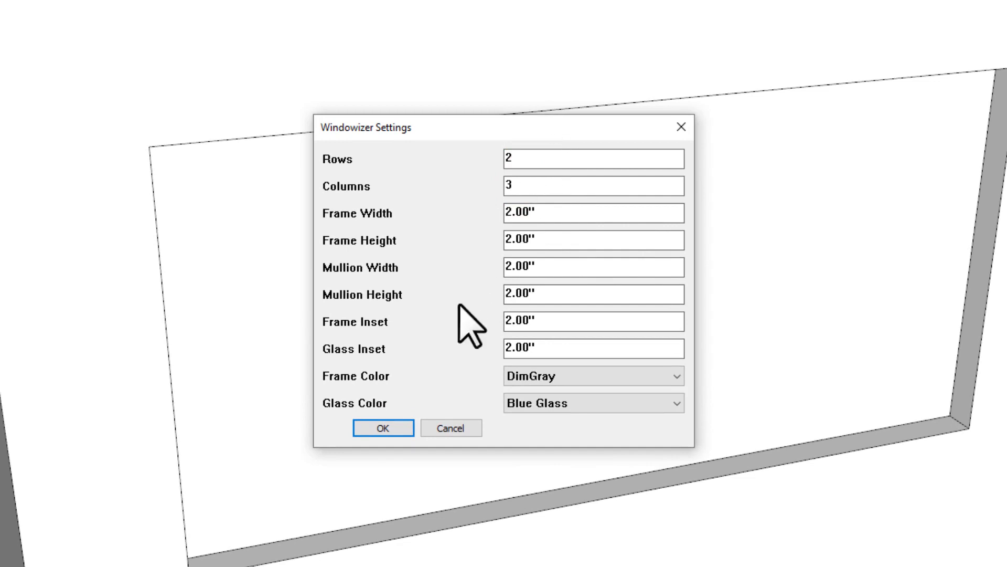
{"action": "left_click", "coordinate": [383, 427]}
Generate the 2-row, 3-column window in the wide second opening with a DimGray frame and Blue Glass.
{"action": "middle_click_drag", "start_coordinate": [392, 428], "coordinate": [334, 357]}
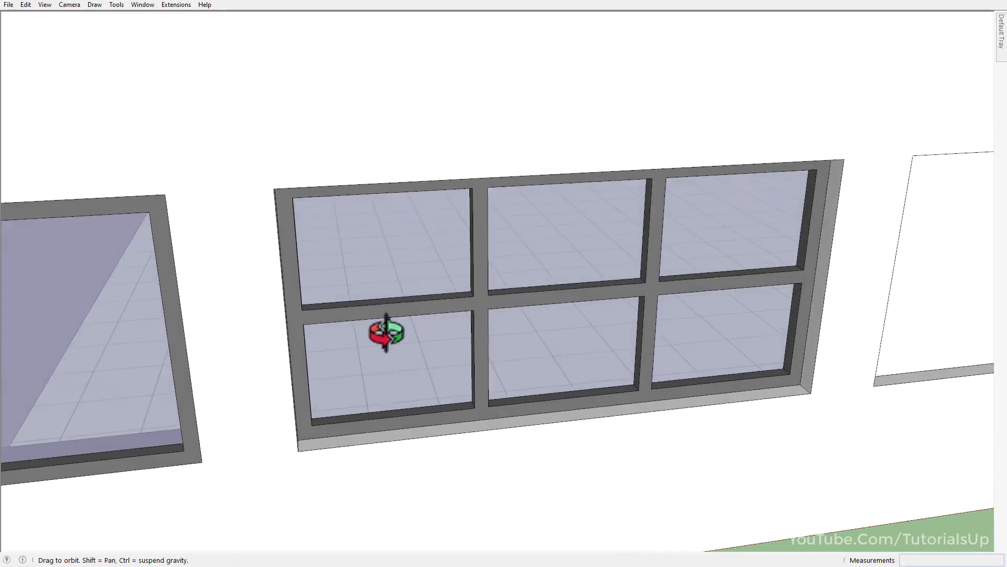
{"action": "middle_click_drag", "start_coordinate": [387, 333], "coordinate": [432, 302]}
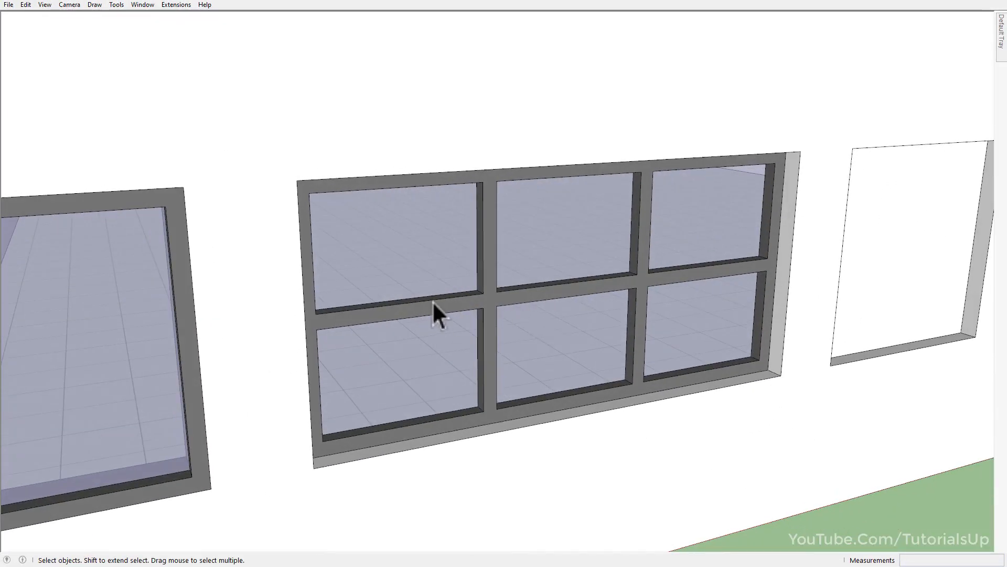
Open the Windowizer settings for the face in the opening beside the six-pane window.
{"action": "middle_click_drag", "start_coordinate": [837, 315], "coordinate": [290, 373]}
{"action": "scroll", "coordinate": [536, 285], "scroll_direction": "up", "scroll_amount": 3}
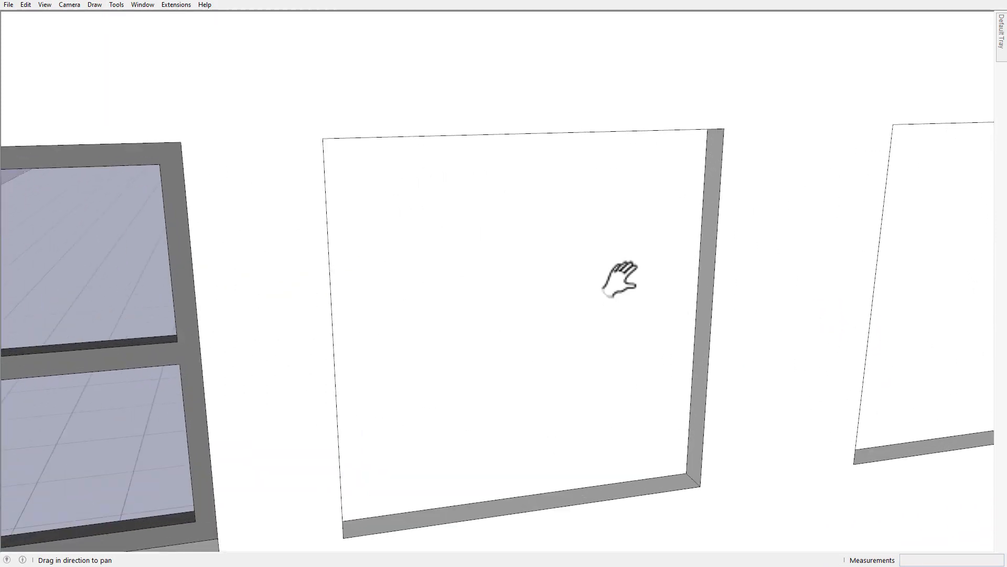
{"action": "scroll", "coordinate": [620, 279], "scroll_direction": "down", "scroll_amount": 2}
{"action": "middle_click_drag", "start_coordinate": [555, 307], "coordinate": [602, 308], "text": "shift"}
{"action": "left_click", "coordinate": [549, 325]}
{"action": "right_click", "coordinate": [549, 325]}
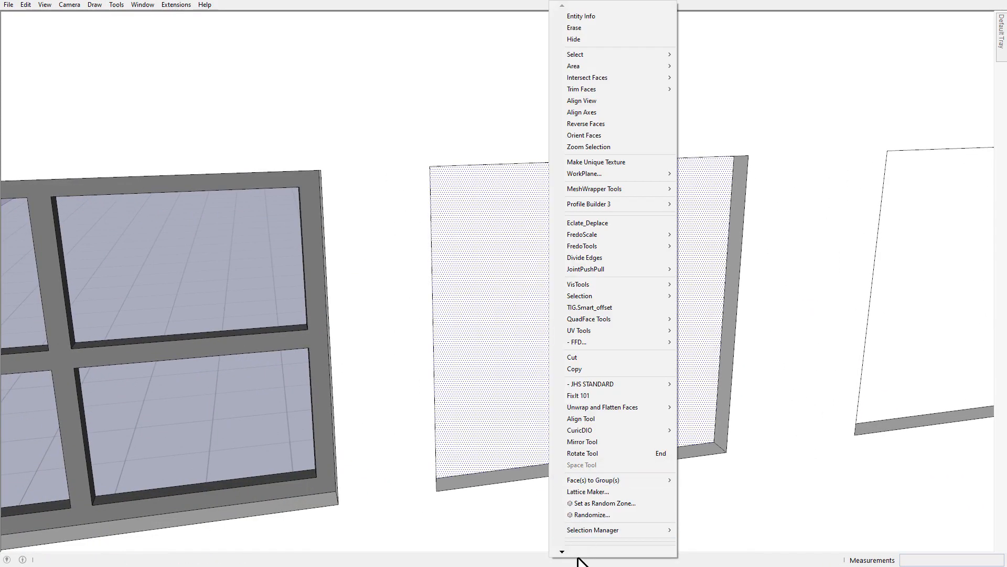
{"action": "mouse_move", "coordinate": [578, 557]}
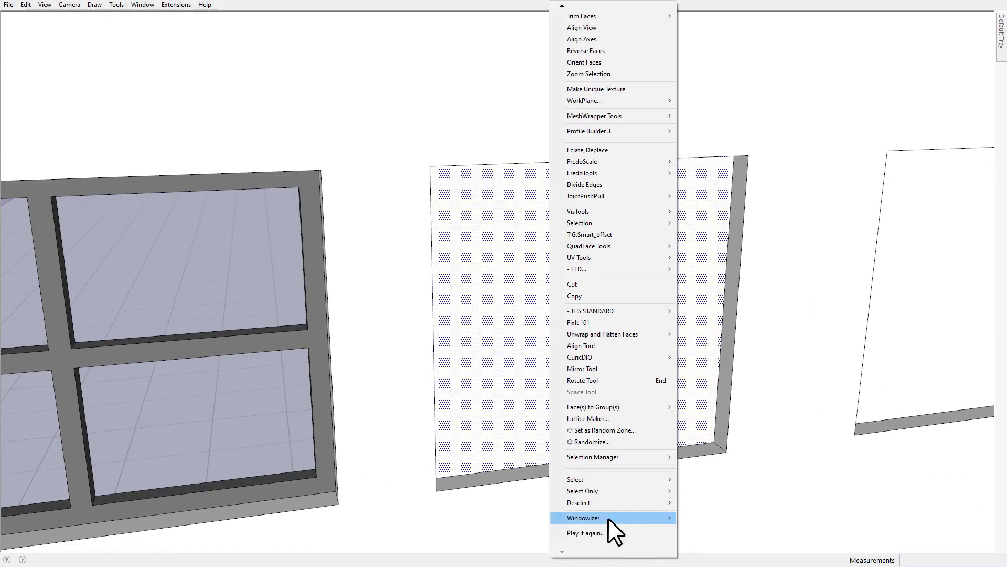
{"action": "mouse_move", "coordinate": [609, 517]}
{"action": "left_click", "coordinate": [729, 523]}
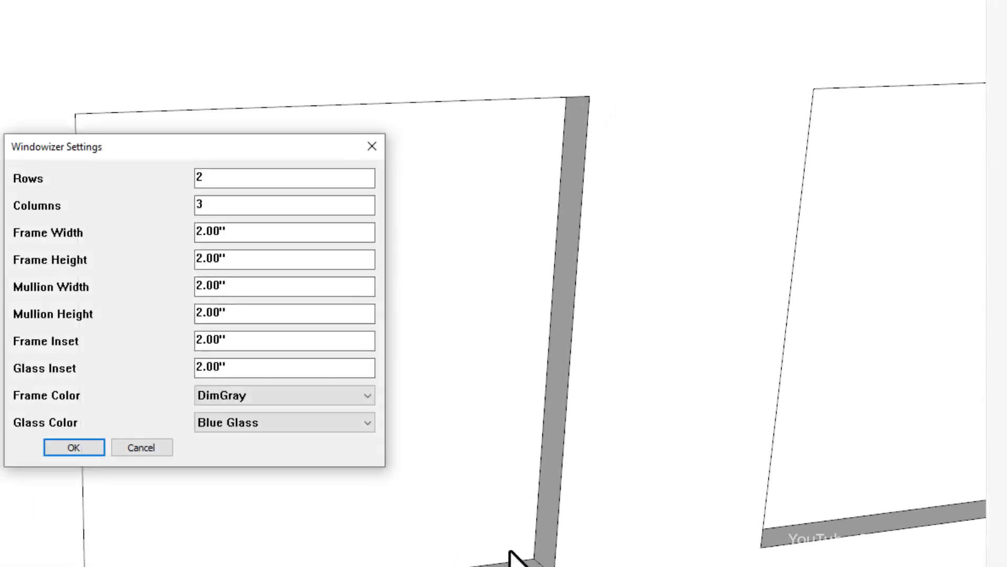
Generate the window with 1 row, 1 column, and a frame width and height of 1".
{"action": "double_click", "coordinate": [201, 204]}
{"action": "key", "text": "BackSpace"}
{"action": "type", "text": "1"}
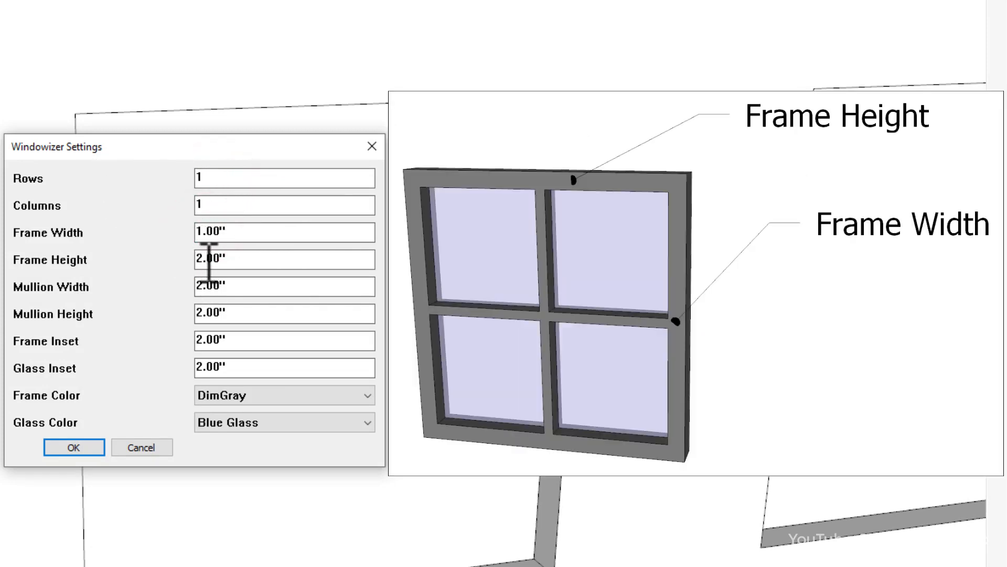
{"action": "type", "text": "1"}
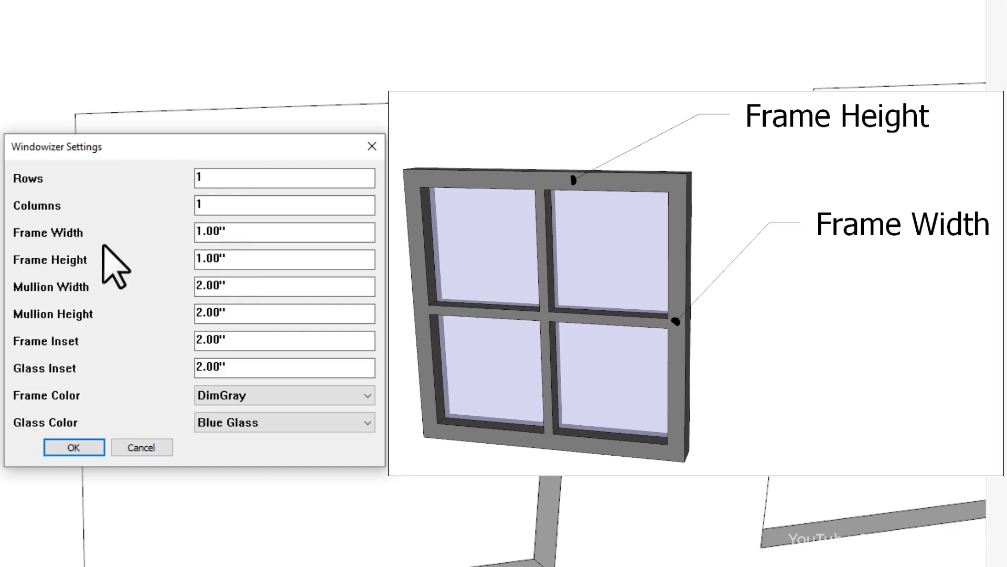
{"action": "left_click", "coordinate": [78, 447]}
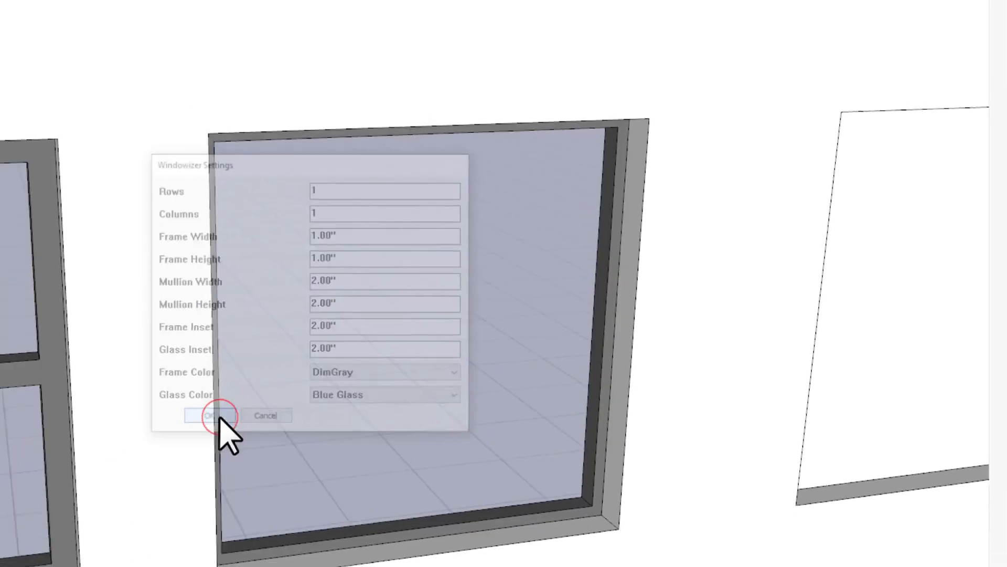
Measure the frame width of the single-pane window near its lower corner.
{"action": "mouse_move", "coordinate": [647, 416]}
{"action": "middle_mouse_down"}
{"action": "mouse_move", "coordinate": [411, 420]}
{"action": "mouse_move", "coordinate": [427, 457]}
{"action": "middle_mouse_up"}
{"action": "scroll", "coordinate": [484, 407], "scroll_direction": "up", "scroll_amount": 5}
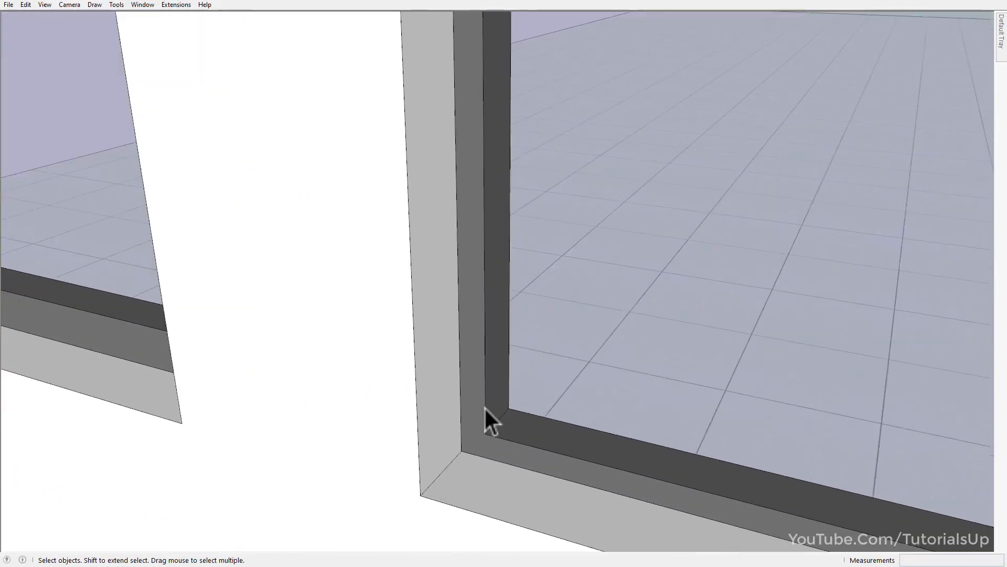
{"action": "scroll", "coordinate": [484, 407], "scroll_direction": "up", "scroll_amount": 3}
{"action": "key", "text": "t"}
{"action": "left_click", "coordinate": [478, 395]}
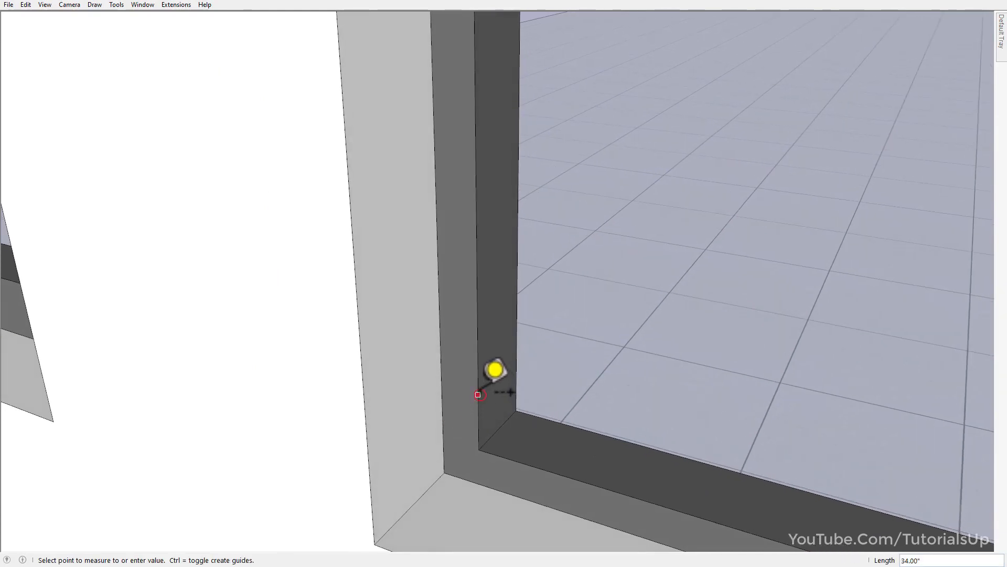
{"action": "key", "text": "Escape"}
Measure the frame width of the neighbouring six-pane window for comparison.
{"action": "scroll", "coordinate": [674, 397], "scroll_direction": "down", "scroll_amount": 5}
{"action": "middle_click_drag", "start_coordinate": [231, 402], "coordinate": [518, 349]}
{"action": "scroll", "coordinate": [402, 361], "scroll_direction": "up", "scroll_amount": 4}
{"action": "left_click", "coordinate": [489, 294]}
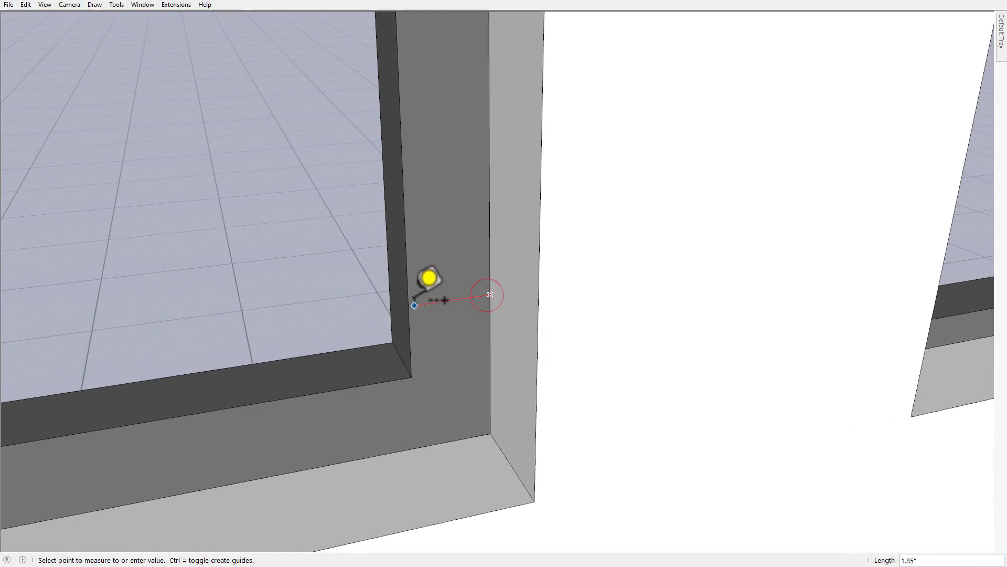
{"action": "key", "text": "space"}
Run Windowizer on the face in the fourth opening with 2 rows, 2 columns, and a frame width and height of 2".
{"action": "scroll", "coordinate": [408, 306], "scroll_direction": "down", "scroll_amount": 6}
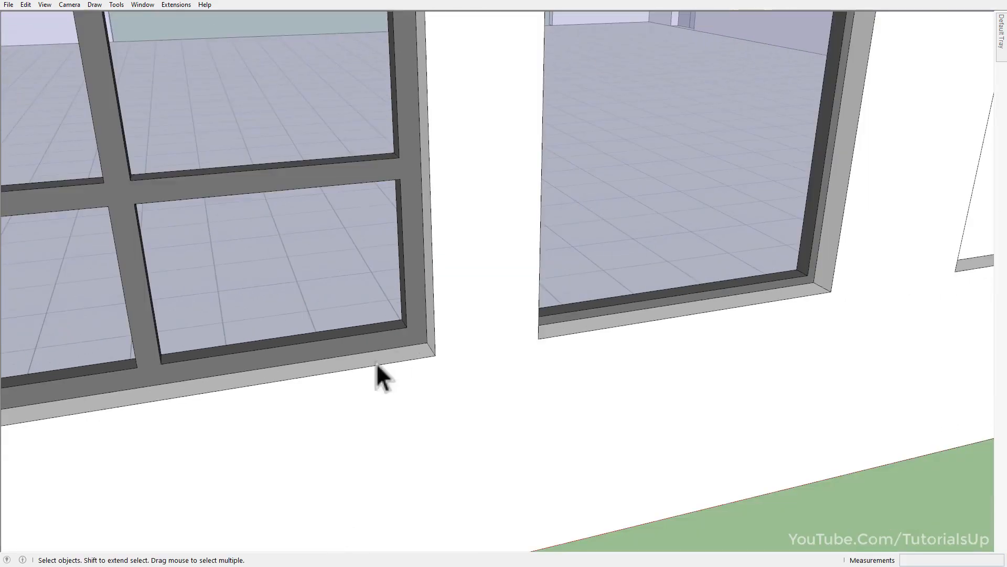
{"action": "scroll", "coordinate": [376, 363], "scroll_direction": "down", "scroll_amount": 3}
{"action": "scroll", "coordinate": [677, 303], "scroll_direction": "up", "scroll_amount": 3}
{"action": "left_click", "coordinate": [637, 290]}
{"action": "scroll", "coordinate": [714, 253], "scroll_direction": "up", "scroll_amount": 3}
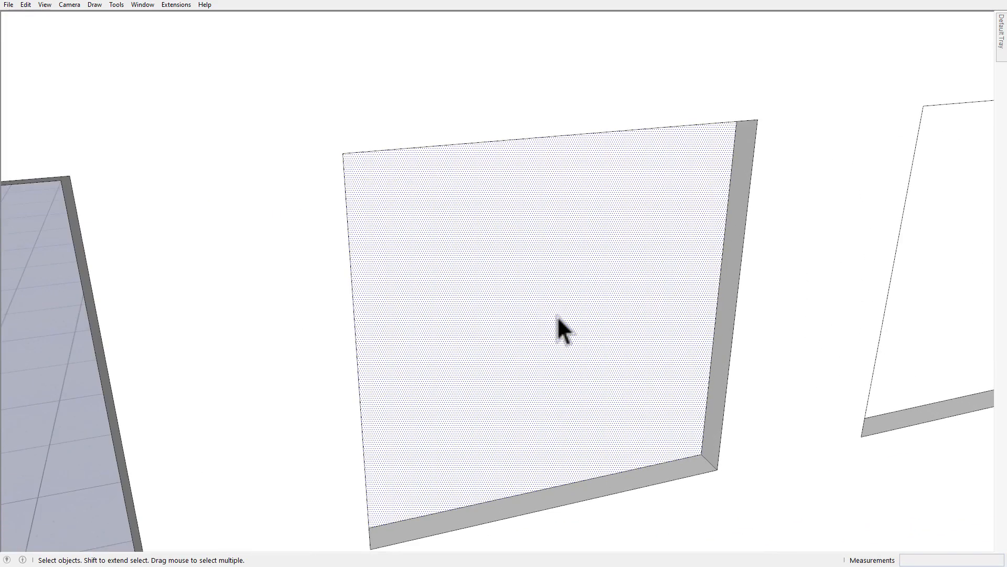
{"action": "scroll", "coordinate": [556, 316], "scroll_direction": "down", "scroll_amount": 2}
{"action": "scroll", "coordinate": [830, 360], "scroll_direction": "up", "scroll_amount": 1}
{"action": "key", "text": "w"}
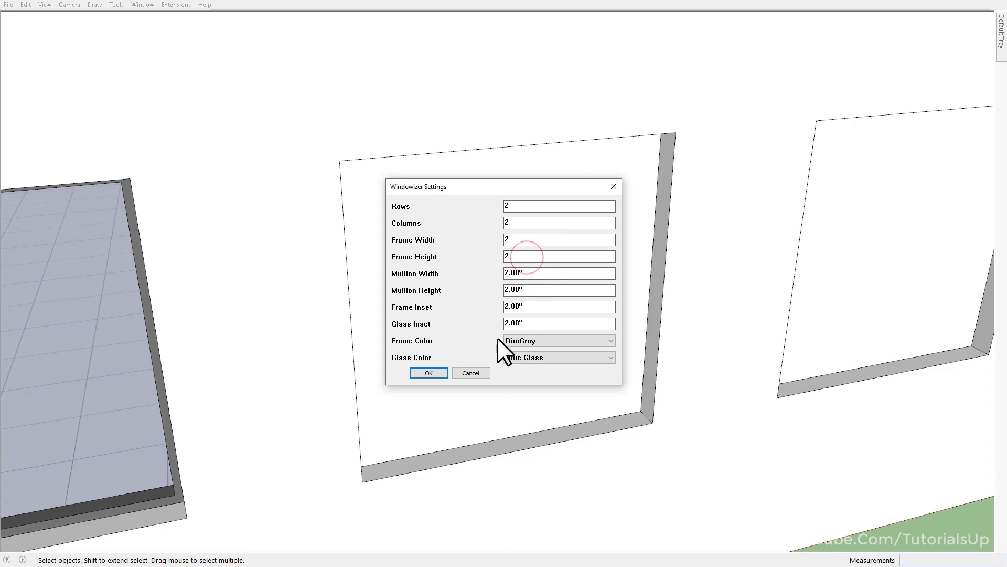
{"action": "left_click", "coordinate": [429, 372]}
Measure the width of the four-pane window's vertical mullion.
{"action": "middle_click_drag", "start_coordinate": [430, 371], "coordinate": [621, 305]}
{"action": "scroll", "coordinate": [546, 284], "scroll_direction": "up", "scroll_amount": 5}
{"action": "key", "text": "t"}
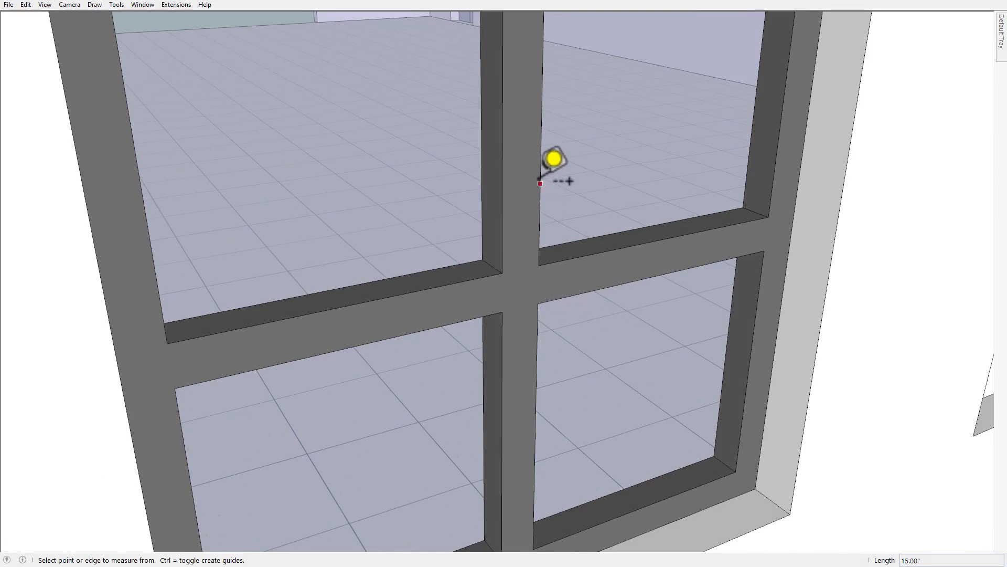
{"action": "left_click", "coordinate": [540, 184]}
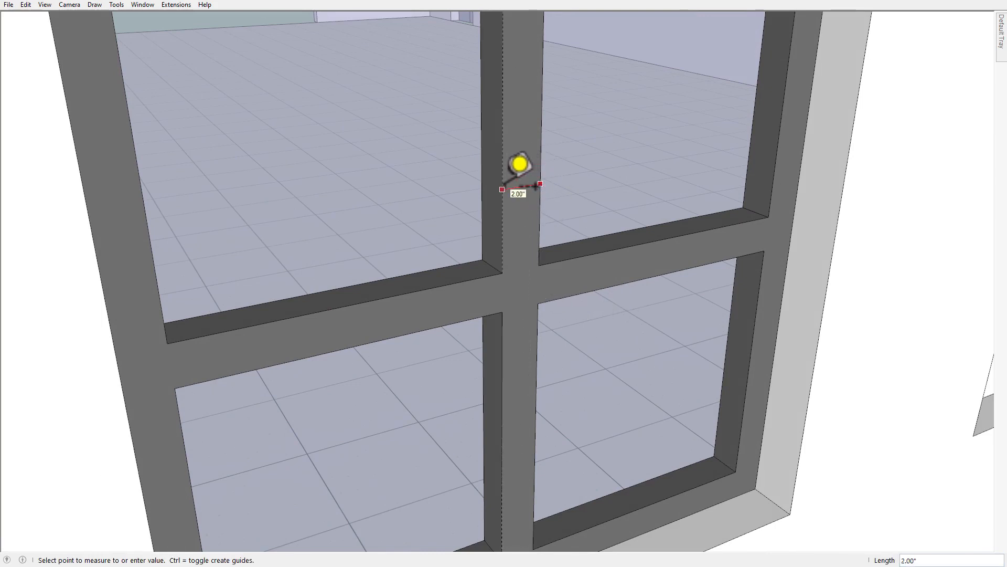
{"action": "scroll", "coordinate": [502, 190], "scroll_direction": "down", "scroll_amount": 5}
{"action": "middle_click_drag", "start_coordinate": [502, 189], "coordinate": [485, 216], "text": "shift"}
Run Windowizer on the face in the fifth opening with 2 rows, 2 columns, and a mullion width and height of 1".
{"action": "middle_click_drag", "start_coordinate": [717, 230], "coordinate": [373, 348], "text": "shift"}
{"action": "scroll", "coordinate": [619, 281], "scroll_direction": "up", "scroll_amount": 4}
{"action": "middle_click_drag", "start_coordinate": [551, 325], "coordinate": [502, 311], "text": "shift"}
{"action": "key", "text": "space"}
{"action": "left_click", "coordinate": [503, 310]}
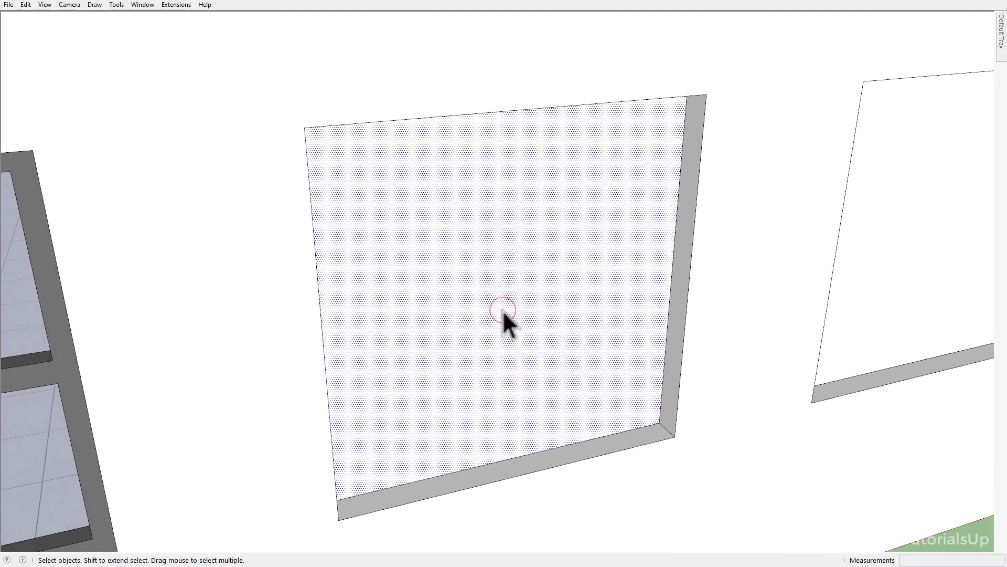
{"action": "key", "text": "w"}
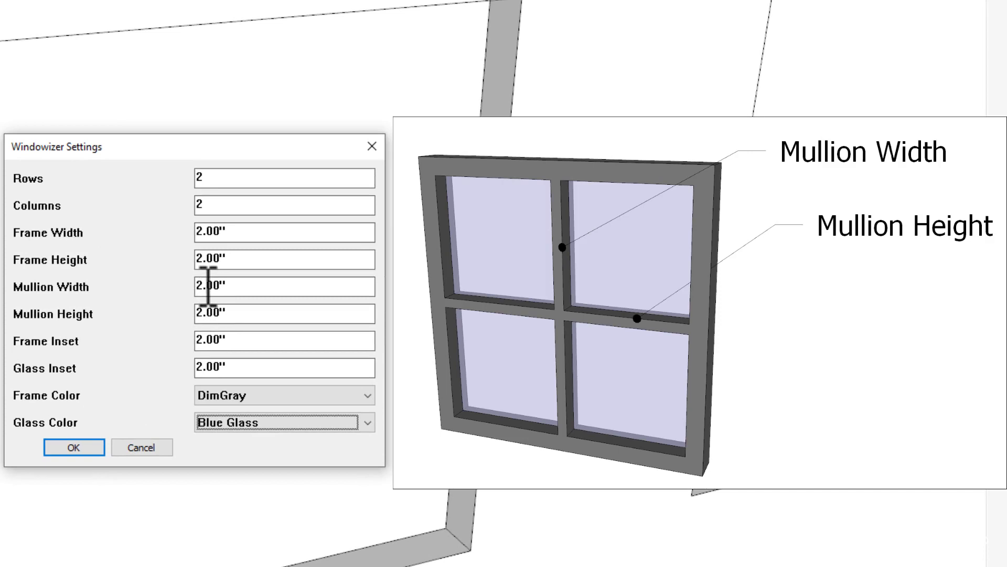
{"action": "double_click", "coordinate": [230, 286]}
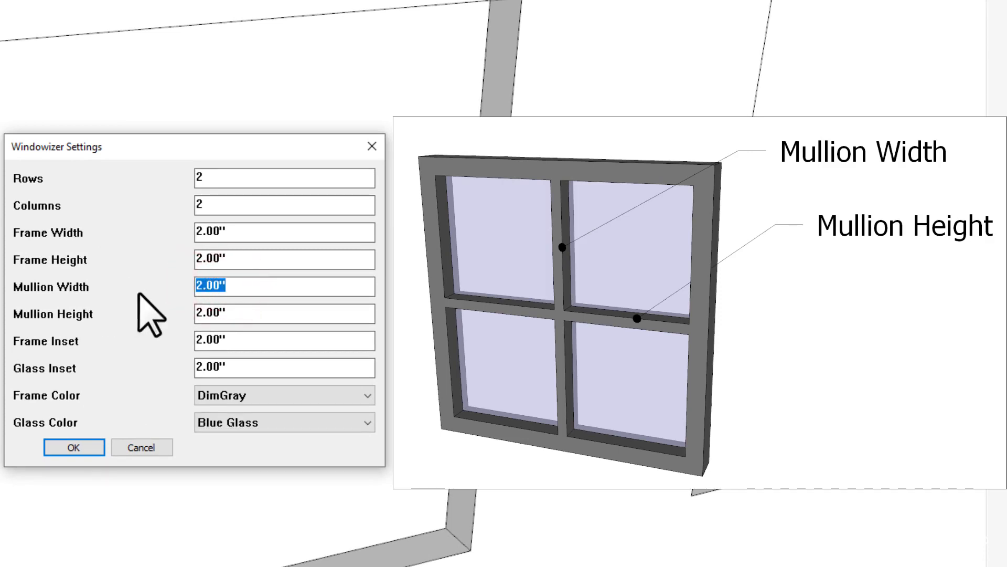
{"action": "type", "text": "1"}
{"action": "double_click", "coordinate": [261, 314]}
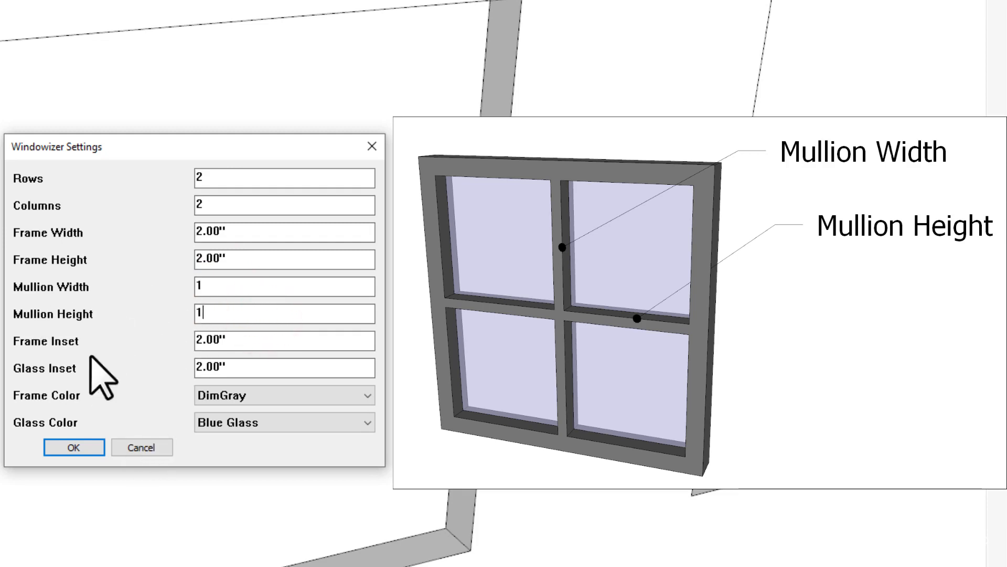
{"action": "left_click", "coordinate": [78, 447]}
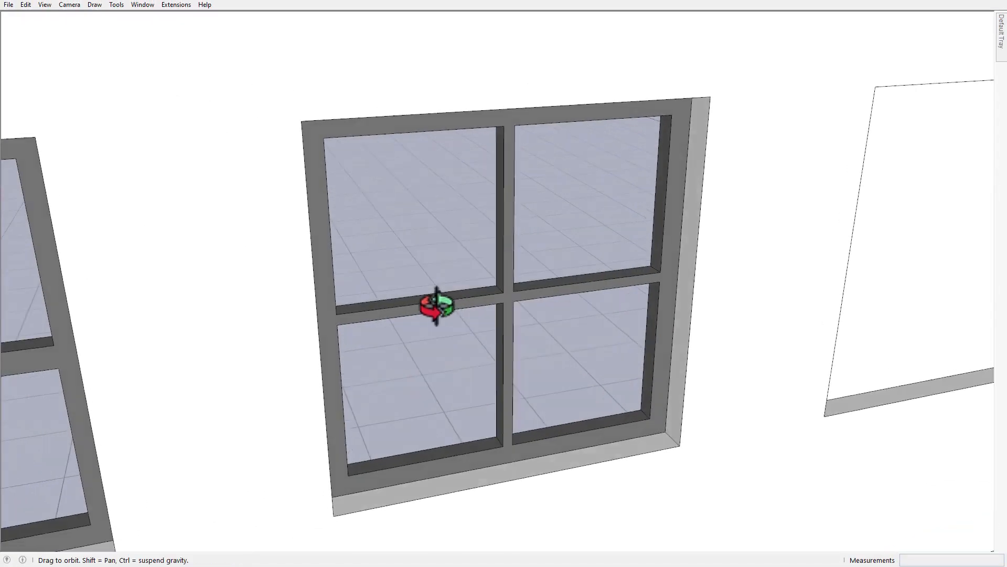
Measure the thickness of the horizontal and vertical mullions on the fifth opening's window.
{"action": "scroll", "coordinate": [485, 288], "scroll_direction": "up", "scroll_amount": 5}
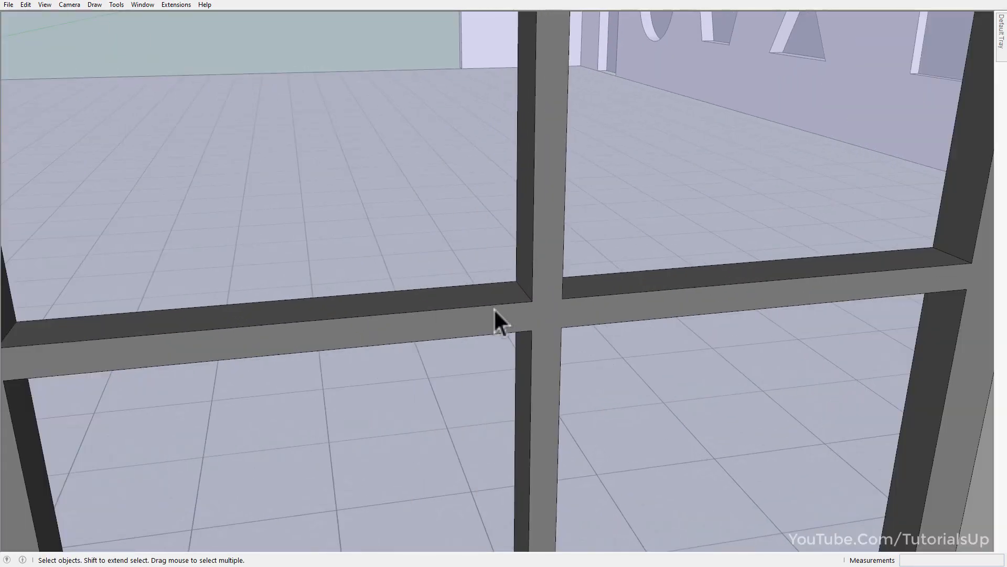
{"action": "key", "text": "t"}
{"action": "left_click", "coordinate": [423, 339]}
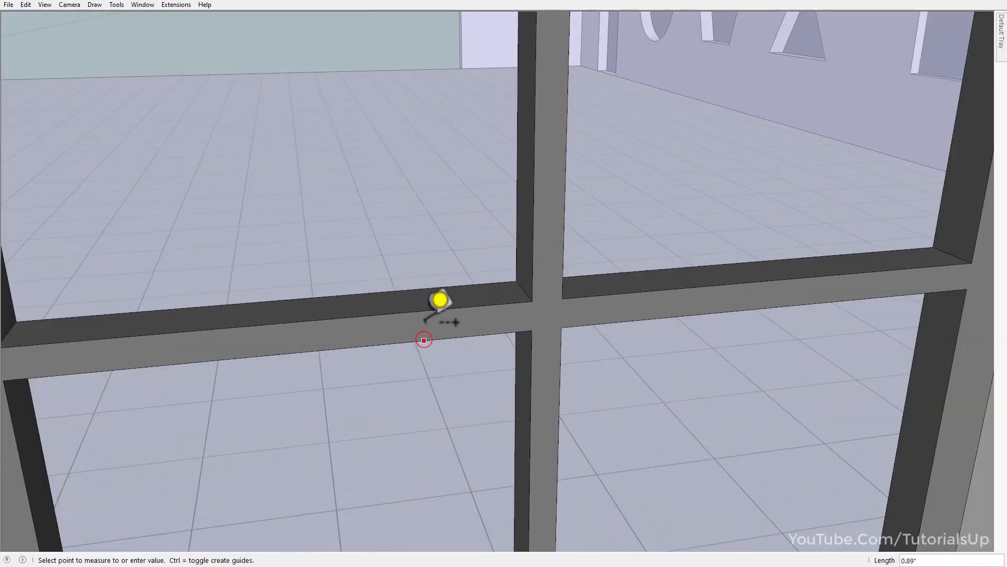
{"action": "left_click", "coordinate": [438, 303]}
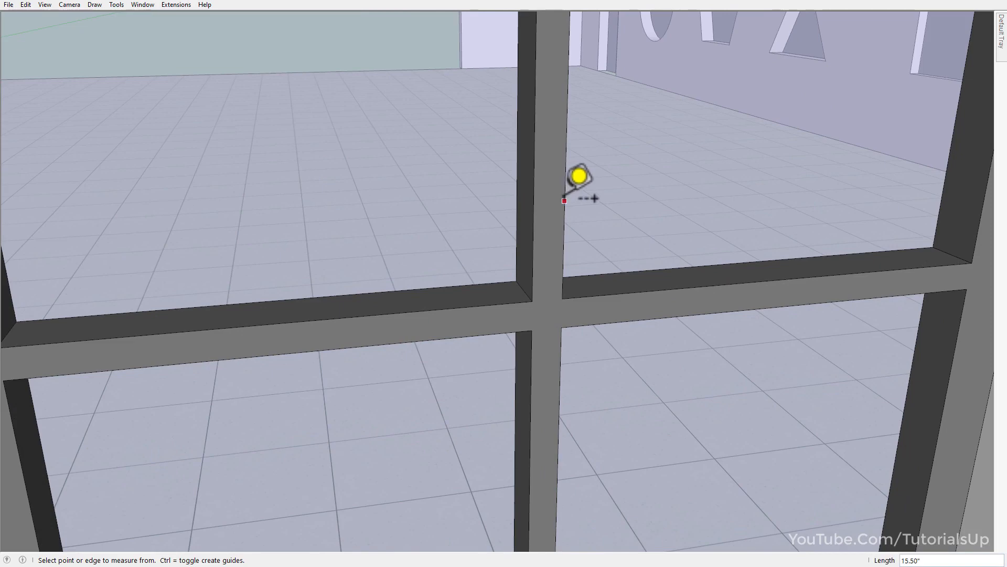
{"action": "left_click", "coordinate": [564, 200]}
{"action": "key", "text": "space"}
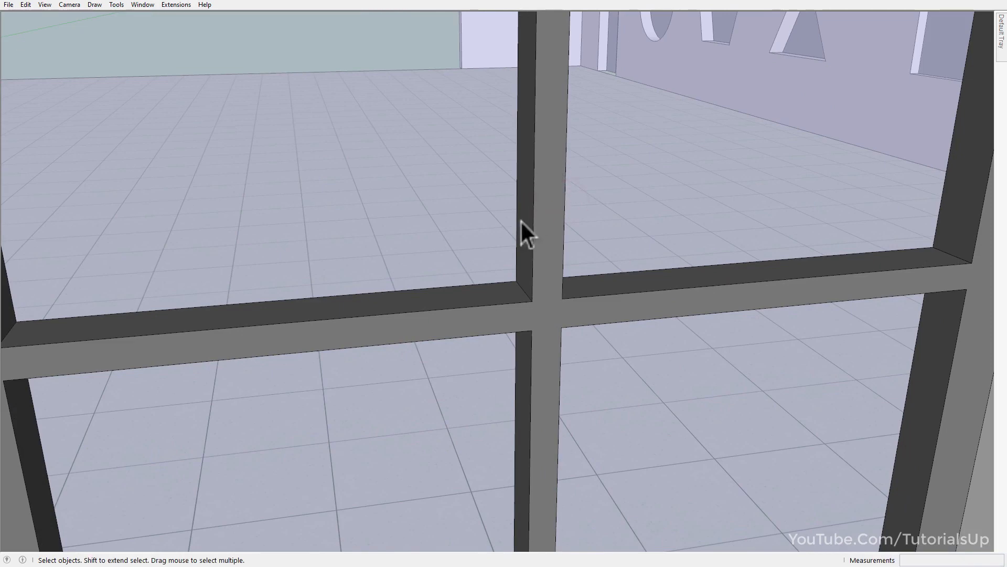
Undo the fifth opening's window and try regenerating it with a 2" mullion width and a 1" mullion height.
{"action": "scroll", "coordinate": [455, 276], "scroll_direction": "down", "scroll_amount": 5}
{"action": "middle_click_drag", "start_coordinate": [455, 276], "coordinate": [480, 276]}
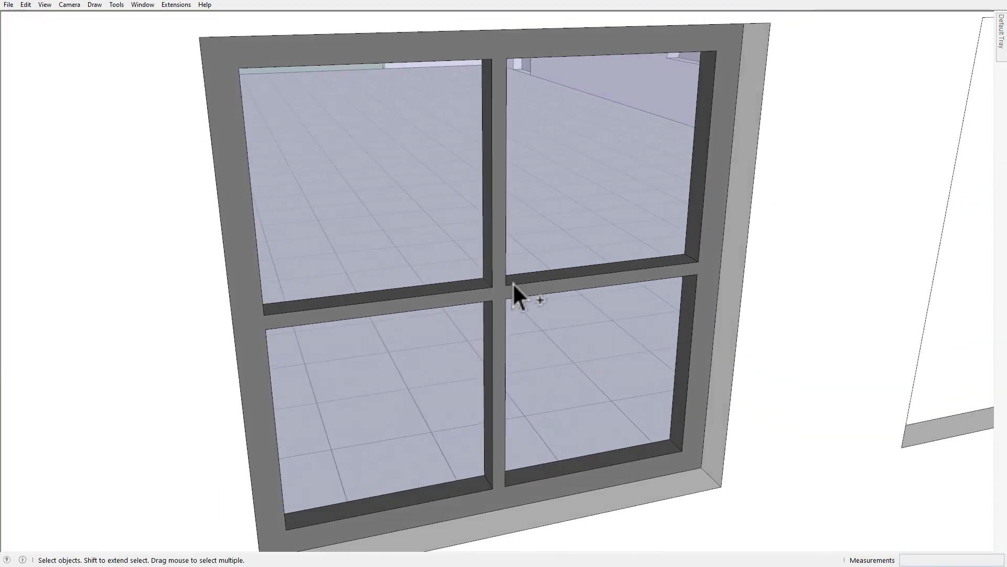
{"action": "key", "text": "ctrl+z"}
{"action": "left_click", "coordinate": [476, 300]}
{"action": "key", "text": "w"}
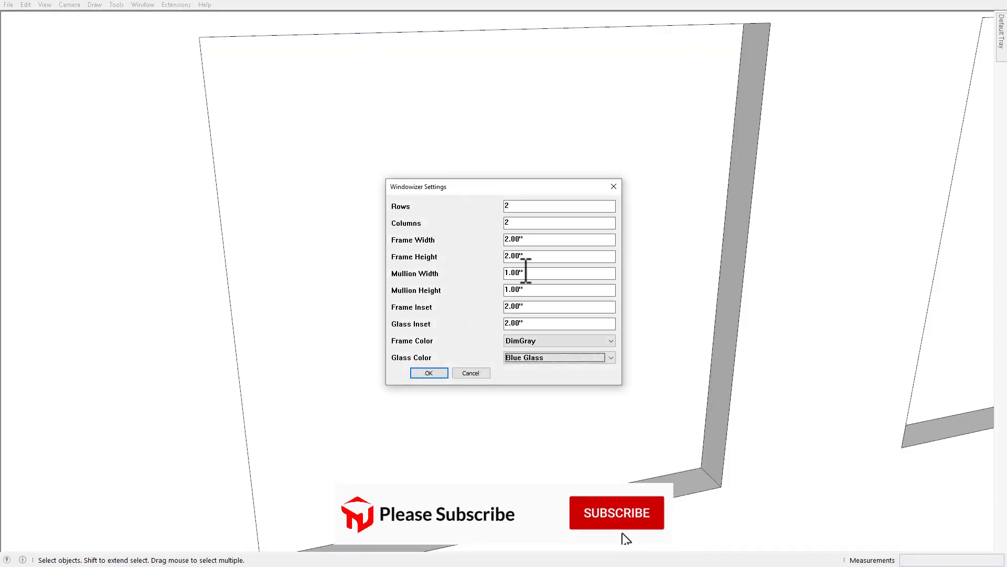
{"action": "left_click_drag", "start_coordinate": [502, 270], "coordinate": [490, 272]}
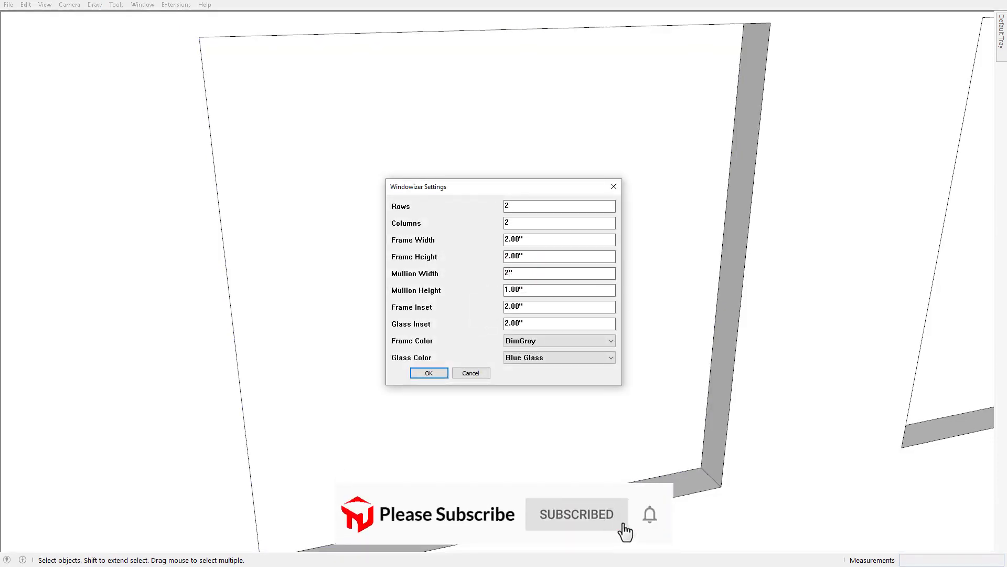
{"action": "left_click", "coordinate": [429, 372]}
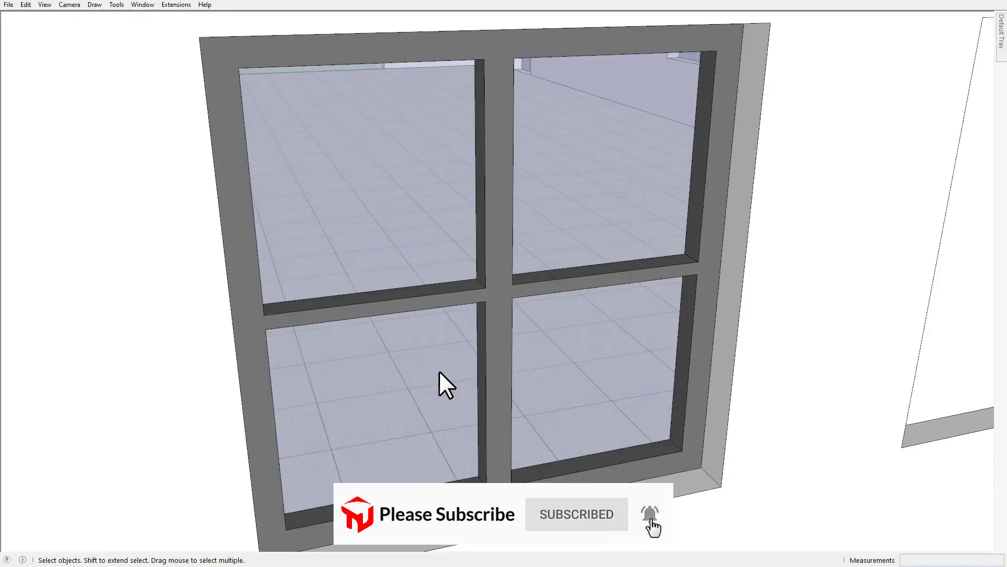
Undo the window and rerun Windowizer on the same face with a 1" mullion width and a larger mullion height.
{"action": "key", "text": "ctrl+z"}
{"action": "left_click", "coordinate": [464, 327]}
{"action": "key", "text": "w"}
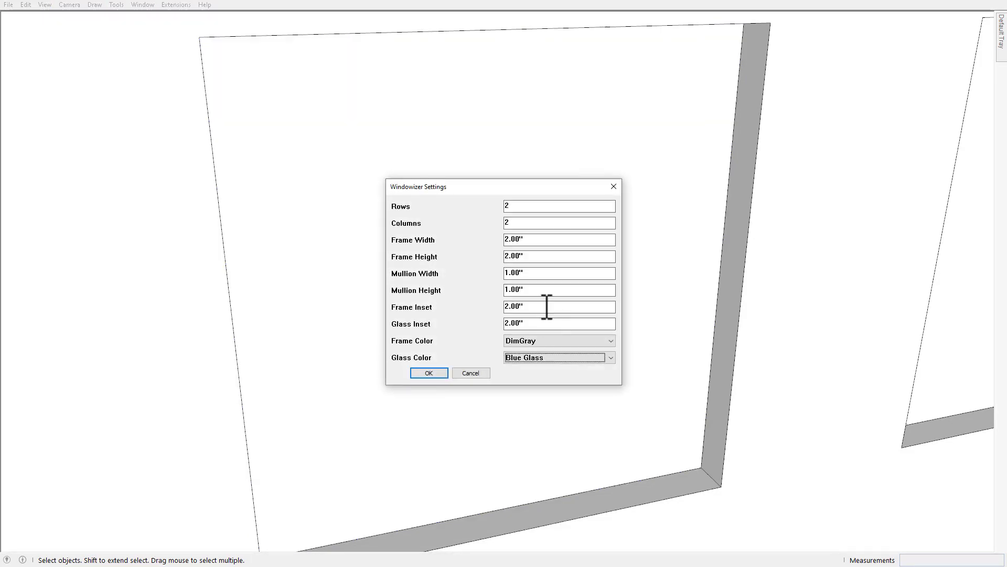
{"action": "left_click", "coordinate": [429, 373]}
{"action": "scroll", "coordinate": [508, 292], "scroll_direction": "down", "scroll_amount": 5}
{"action": "middle_click_drag", "start_coordinate": [508, 292], "coordinate": [542, 265]}
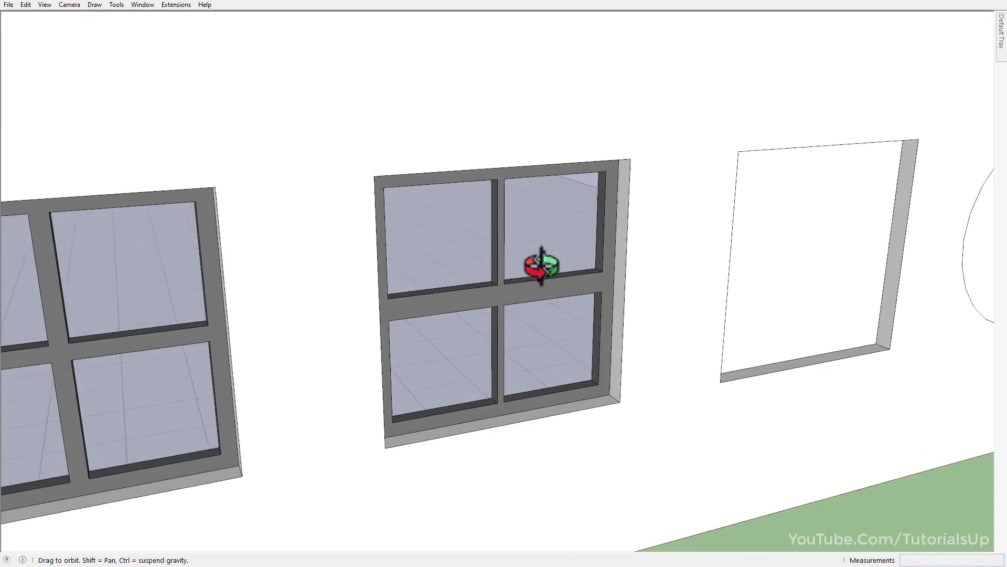
Check the height of the regenerated window's horizontal mullion with the Tape Measure.
{"action": "key", "text": "h"}
{"action": "left_click_drag", "start_coordinate": [677, 266], "coordinate": [632, 263]}
{"action": "scroll", "coordinate": [425, 319], "scroll_direction": "up", "scroll_amount": 4}
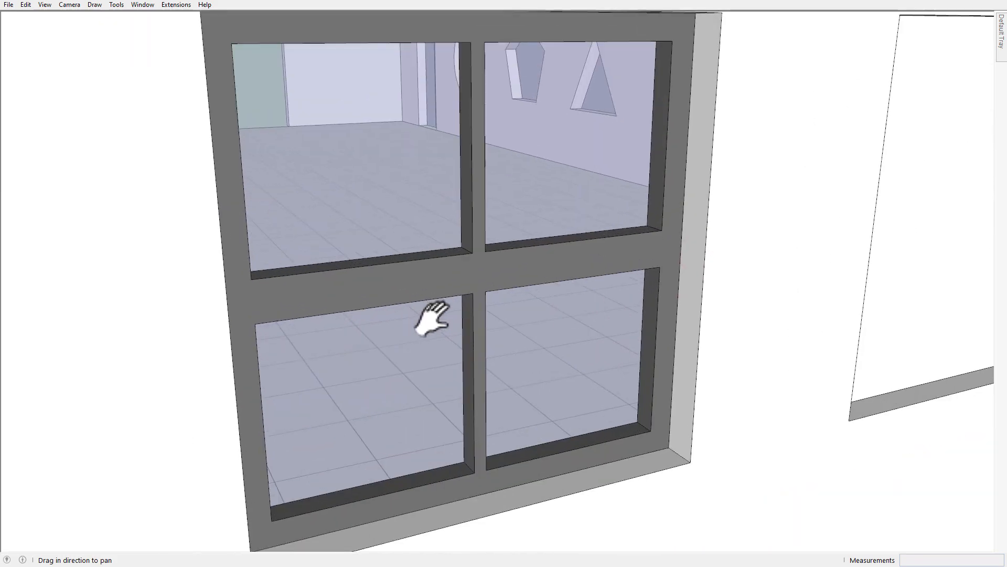
{"action": "key", "text": "t"}
{"action": "left_click", "coordinate": [510, 286]}
{"action": "key", "text": "space"}
Select the face inside the first of the two rectangles drawn on the plain wall.
{"action": "scroll", "coordinate": [508, 266], "scroll_direction": "down", "scroll_amount": 6}
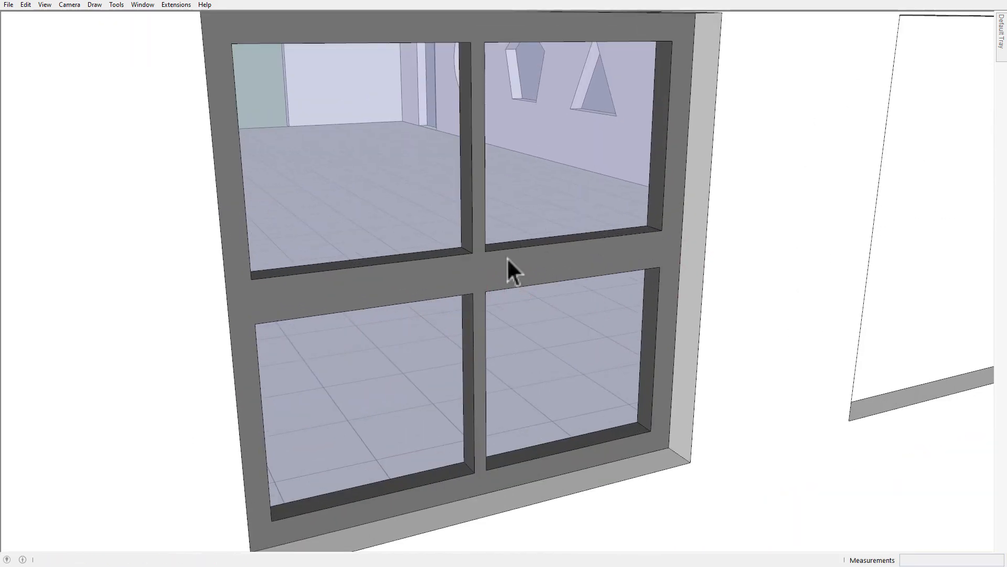
{"action": "key", "text": "h"}
{"action": "left_click_drag", "start_coordinate": [682, 283], "coordinate": [625, 282]}
{"action": "left_click_drag", "start_coordinate": [625, 281], "coordinate": [295, 333]}
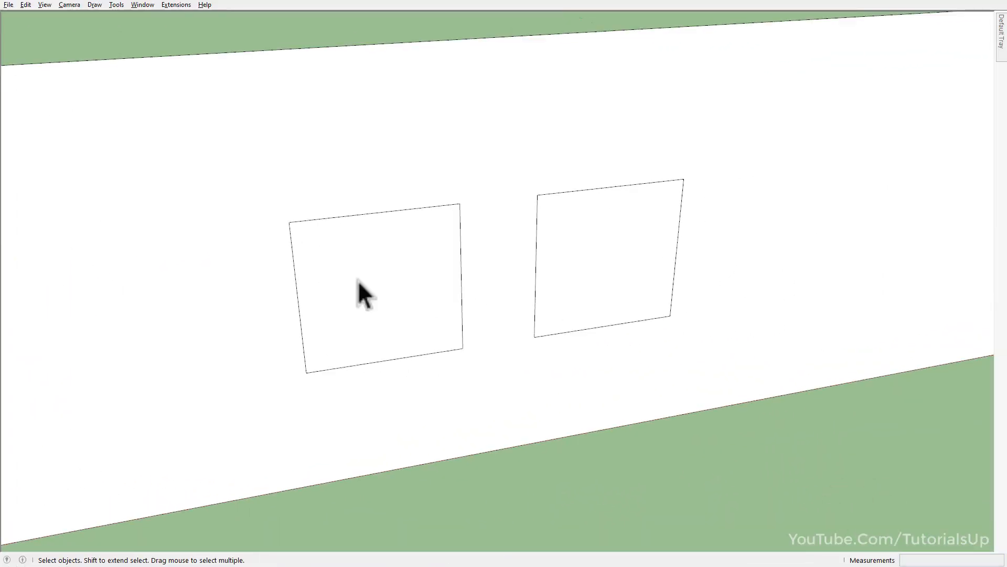
{"action": "scroll", "coordinate": [207, 237], "scroll_direction": "up", "scroll_amount": 2}
{"action": "scroll", "coordinate": [458, 315], "scroll_direction": "down", "scroll_amount": 2}
{"action": "key", "text": "ctrl+a"}
{"action": "left_click_drag", "start_coordinate": [605, 389], "coordinate": [249, 264]}
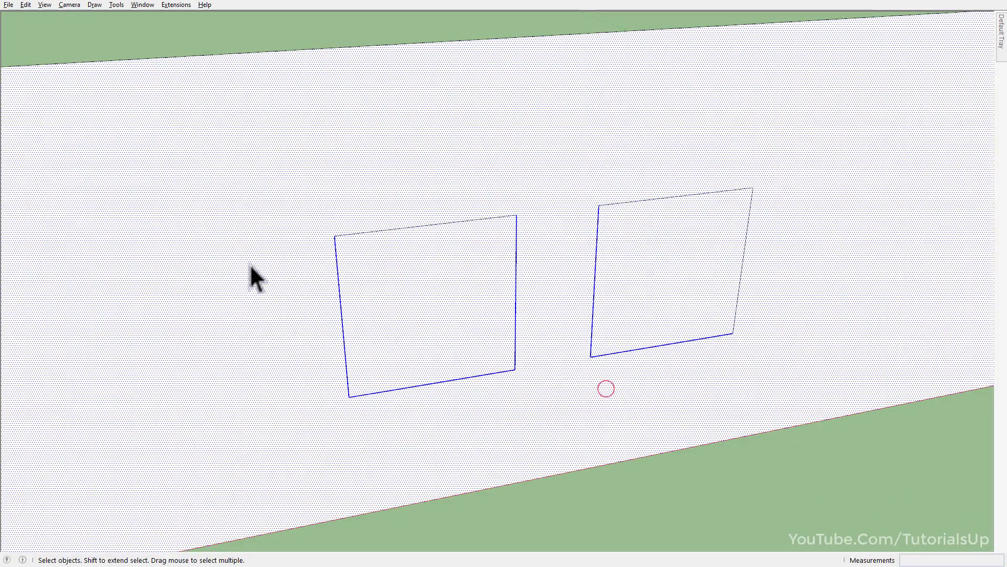
{"action": "left_click_drag", "start_coordinate": [419, 408], "coordinate": [299, 310]}
{"action": "left_click", "coordinate": [801, 476]}
{"action": "left_click", "coordinate": [407, 300]}
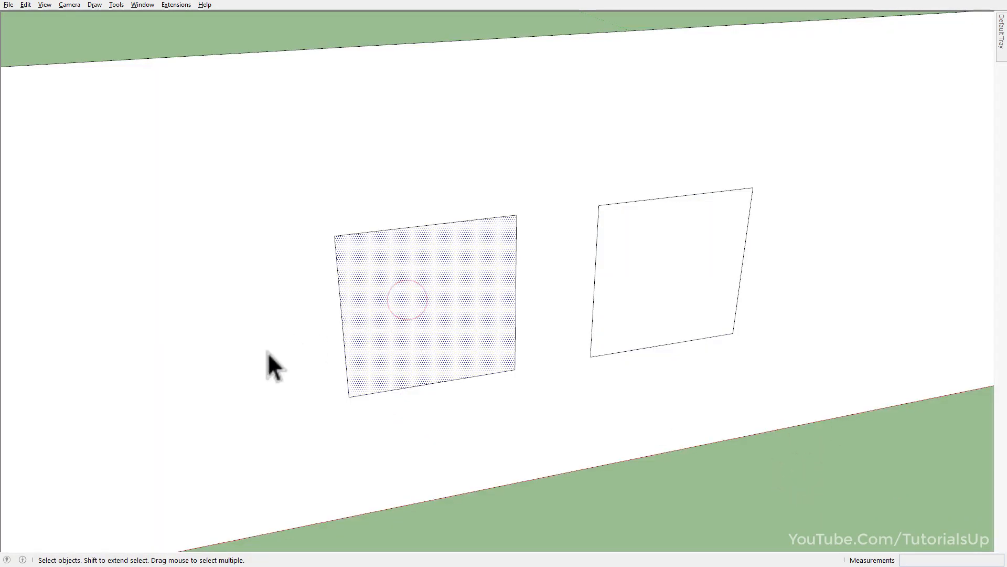
Generate a two-row, two-column window in the selected rectangle with Windowizer, using a 1.20" frame inset.
{"action": "scroll", "coordinate": [294, 352], "scroll_direction": "up", "scroll_amount": 3}
{"action": "right_click", "coordinate": [468, 311]}
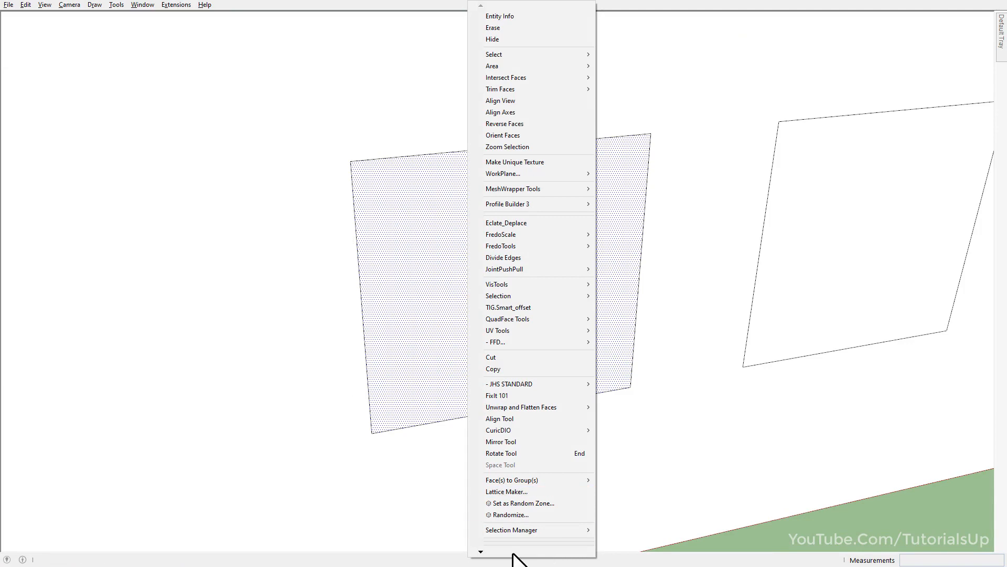
{"action": "mouse_move", "coordinate": [513, 553]}
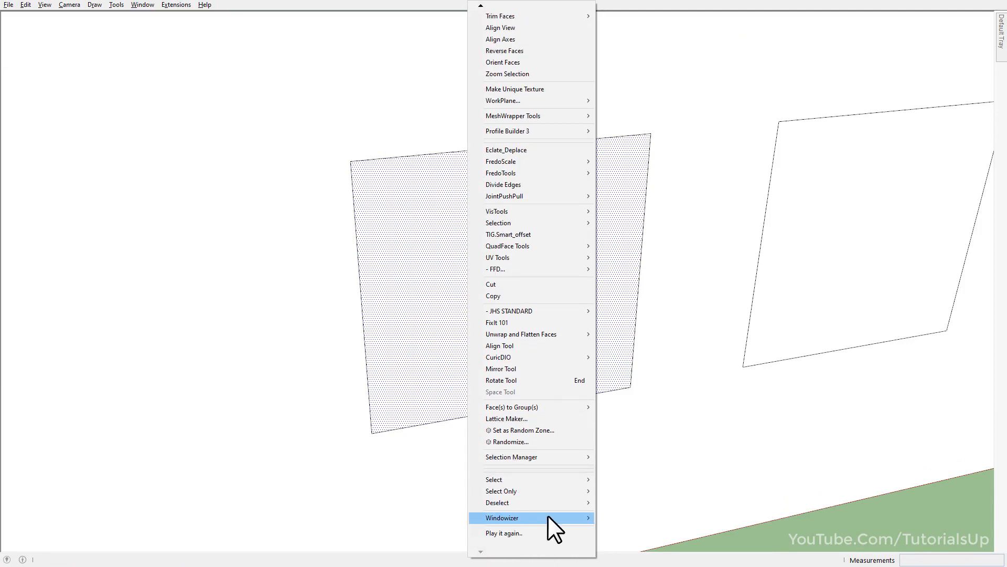
{"action": "left_click", "coordinate": [667, 516]}
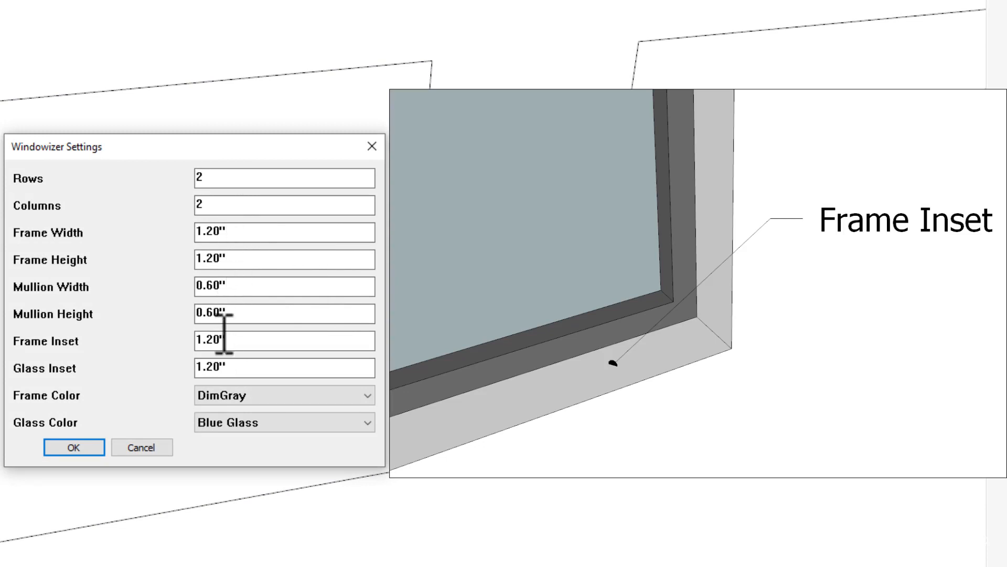
{"action": "double_click", "coordinate": [253, 347]}
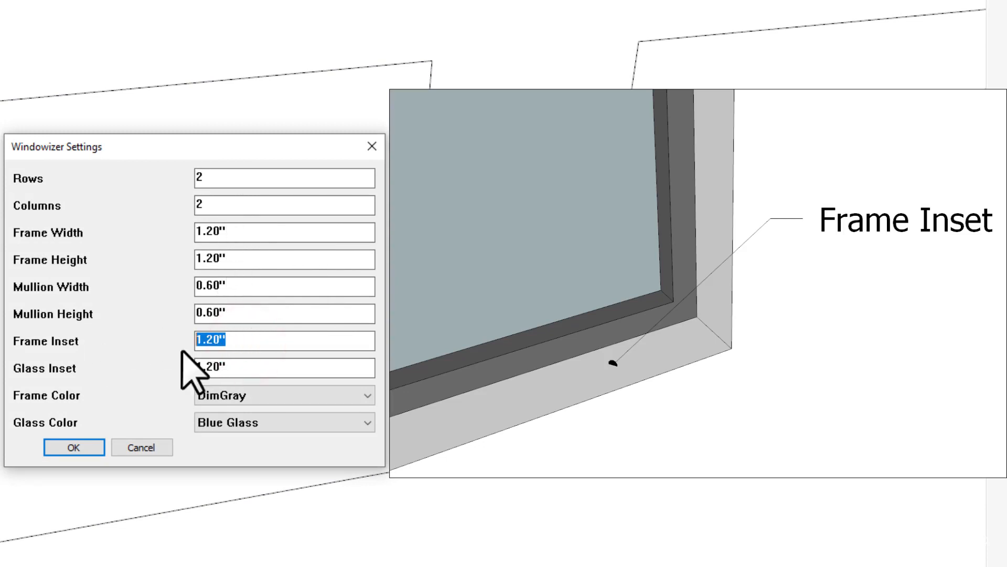
{"action": "left_click", "coordinate": [73, 447]}
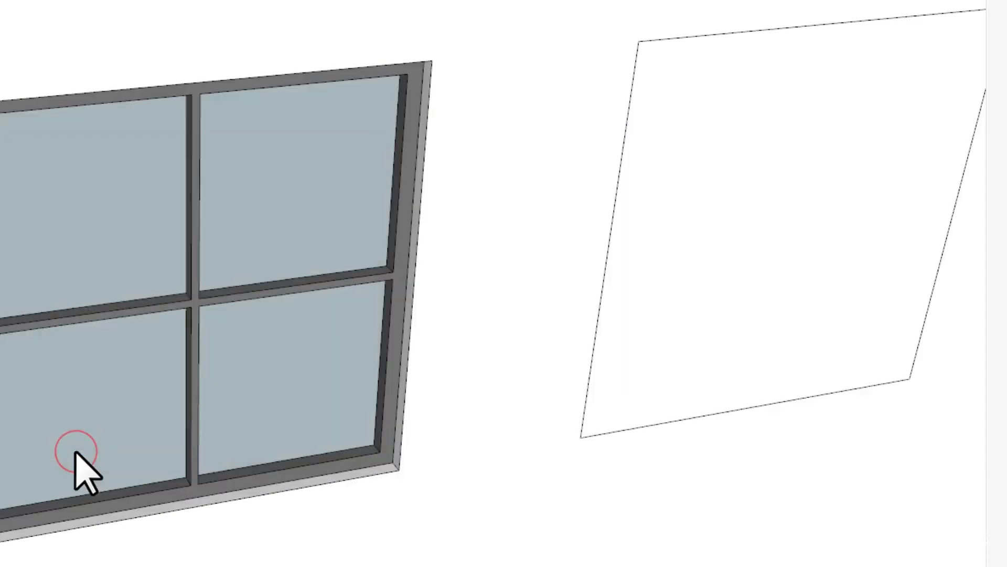
Measure the frame inset depth at the new window's sill with the Tape Measure.
{"action": "scroll", "coordinate": [512, 383], "scroll_direction": "up", "scroll_amount": 8}
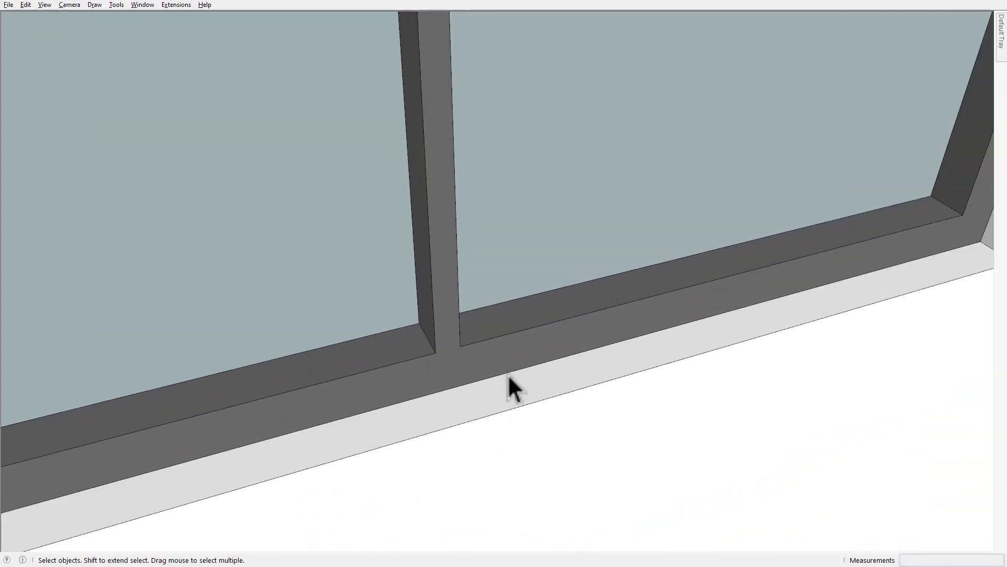
{"action": "key", "text": "t"}
{"action": "left_click", "coordinate": [591, 389]}
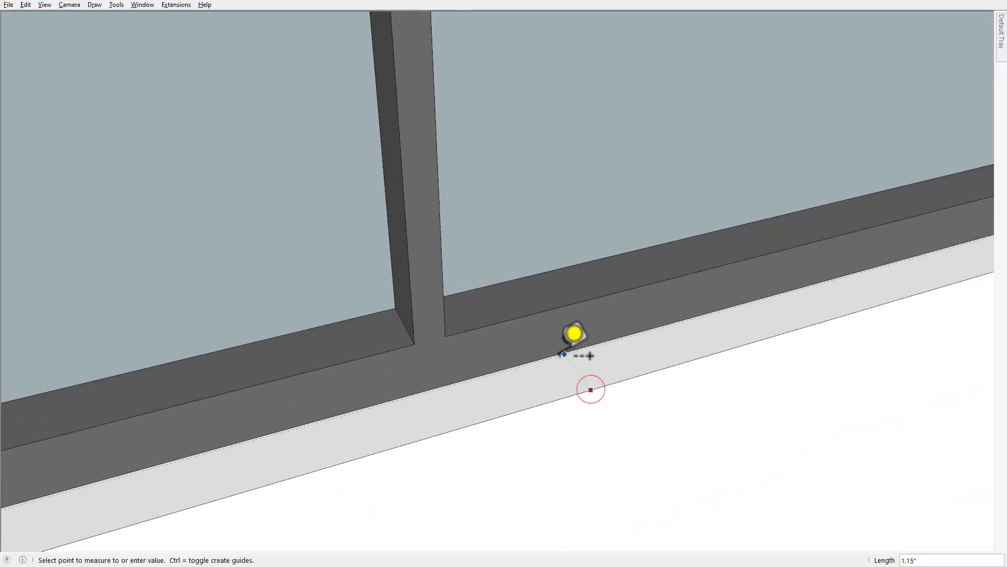
{"action": "key", "text": "space"}
{"action": "scroll", "coordinate": [347, 381], "scroll_direction": "down", "scroll_amount": 9}
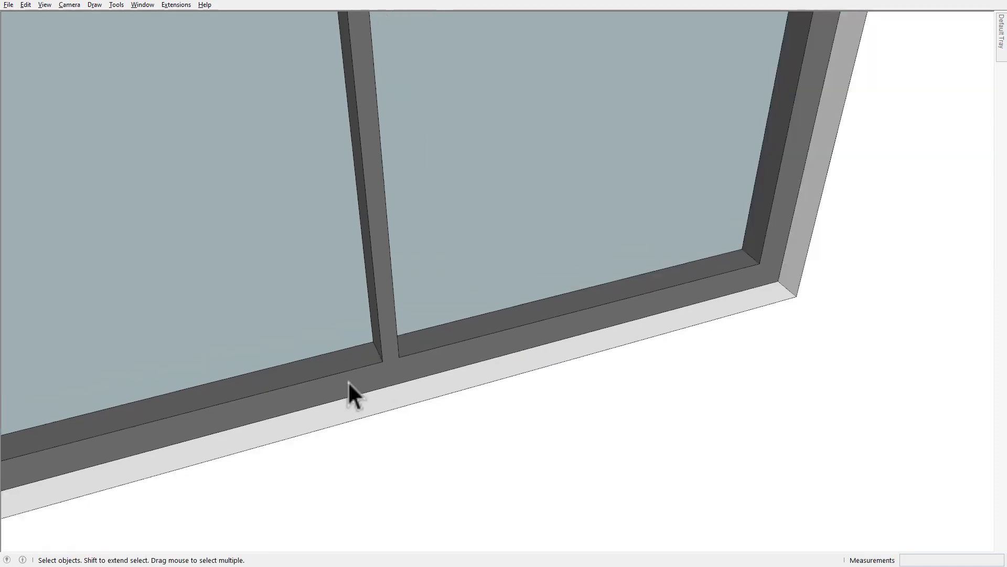
Generate a Windowizer window in the second rectangle on the wall with the frame inset set to 3".
{"action": "middle_click_drag", "start_coordinate": [650, 216], "coordinate": [475, 328], "text": "shift"}
{"action": "scroll", "coordinate": [492, 337], "scroll_direction": "up", "scroll_amount": 5}
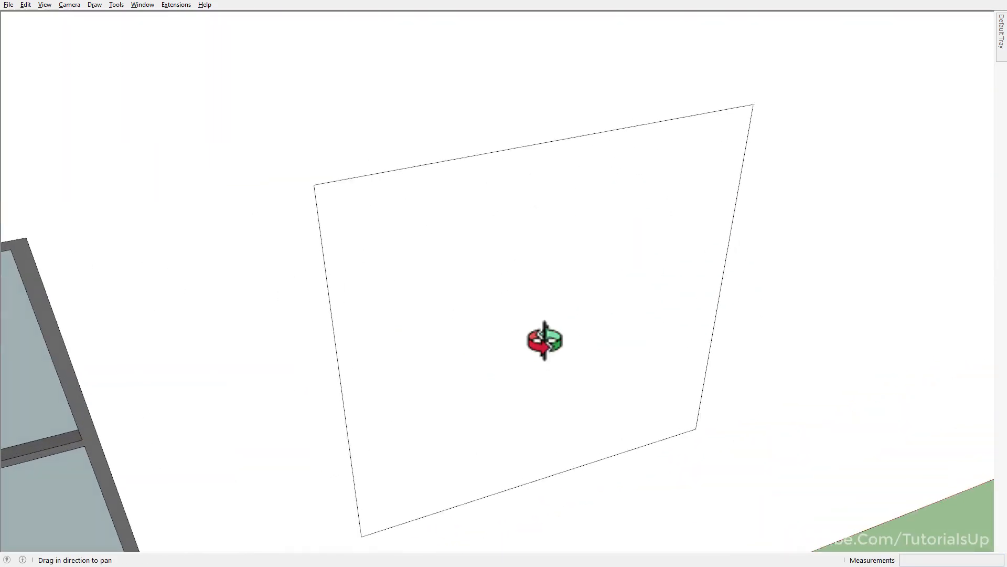
{"action": "middle_click_drag", "start_coordinate": [544, 339], "coordinate": [555, 324]}
{"action": "middle_click_drag", "start_coordinate": [575, 379], "coordinate": [533, 327], "text": "shift"}
{"action": "left_click", "coordinate": [527, 310]}
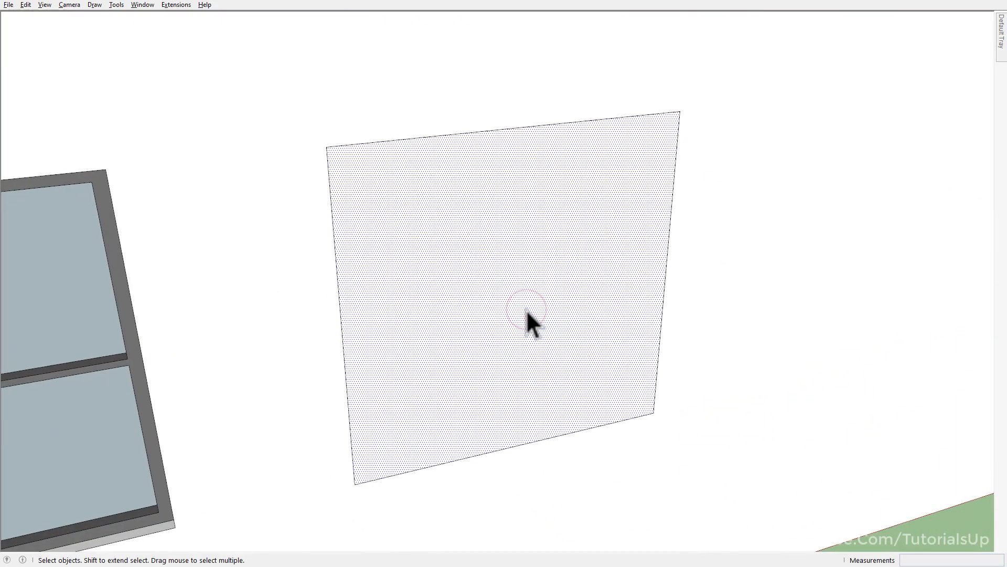
{"action": "key", "text": "w"}
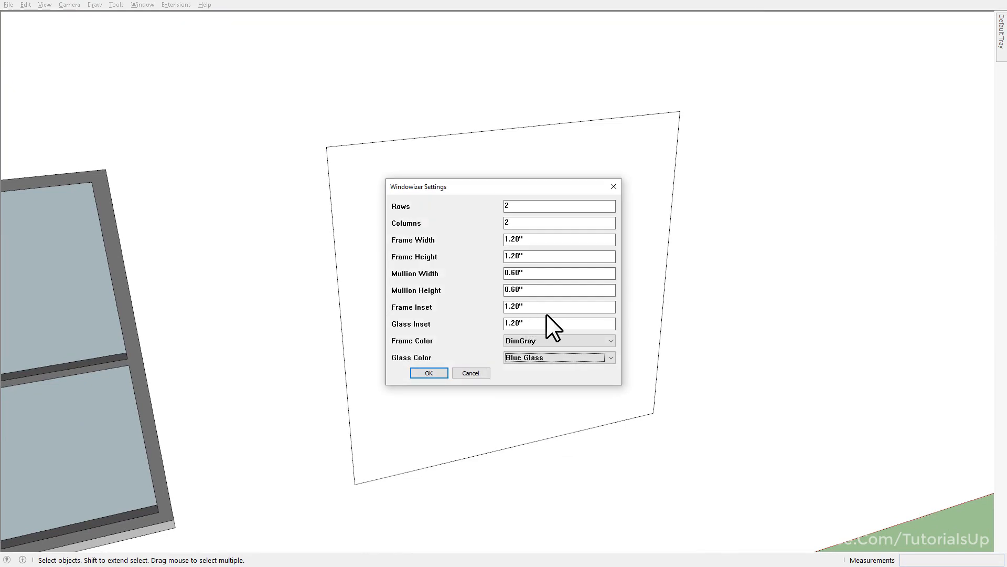
{"action": "left_click", "coordinate": [546, 305]}
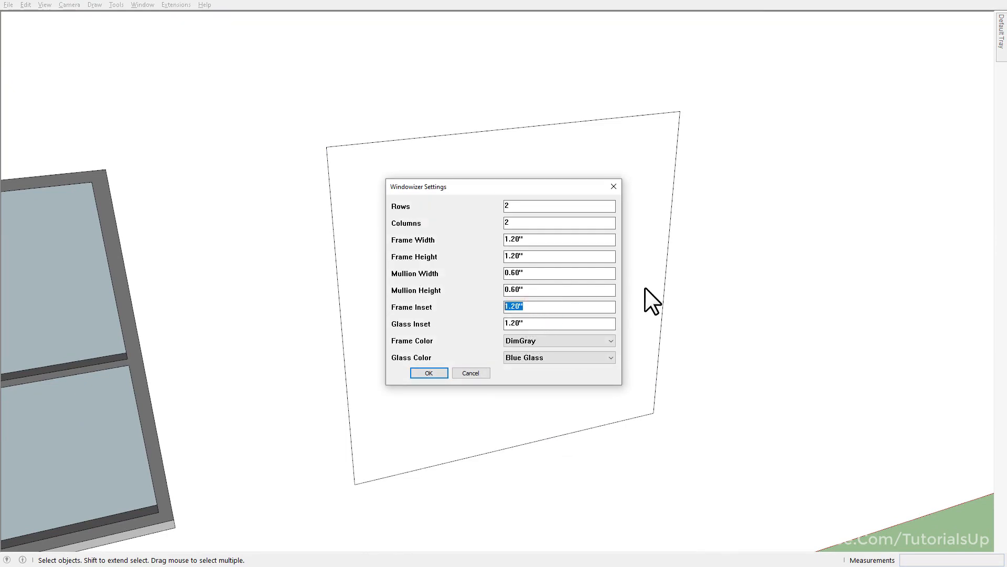
{"action": "type", "text": "3"}
{"action": "left_click", "coordinate": [429, 373]}
Measure the frame inset depth along the second window's sill.
{"action": "middle_click_drag", "start_coordinate": [516, 414], "coordinate": [533, 466]}
{"action": "scroll", "coordinate": [515, 422], "scroll_direction": "up", "scroll_amount": 5}
{"action": "scroll", "coordinate": [515, 423], "scroll_direction": "up", "scroll_amount": 3}
{"action": "scroll", "coordinate": [538, 395], "scroll_direction": "up", "scroll_amount": 2}
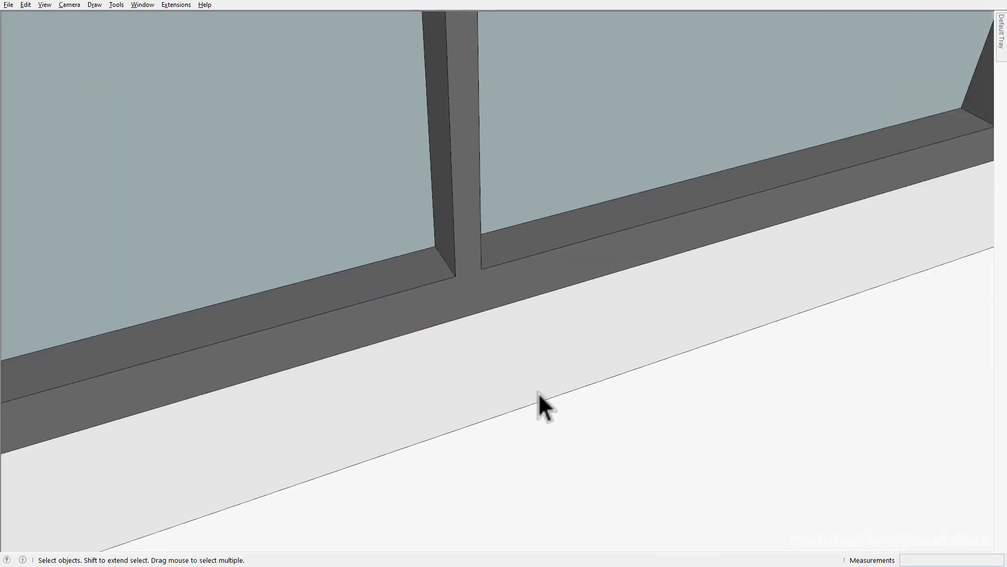
{"action": "key", "text": "t"}
{"action": "left_click", "coordinate": [559, 393]}
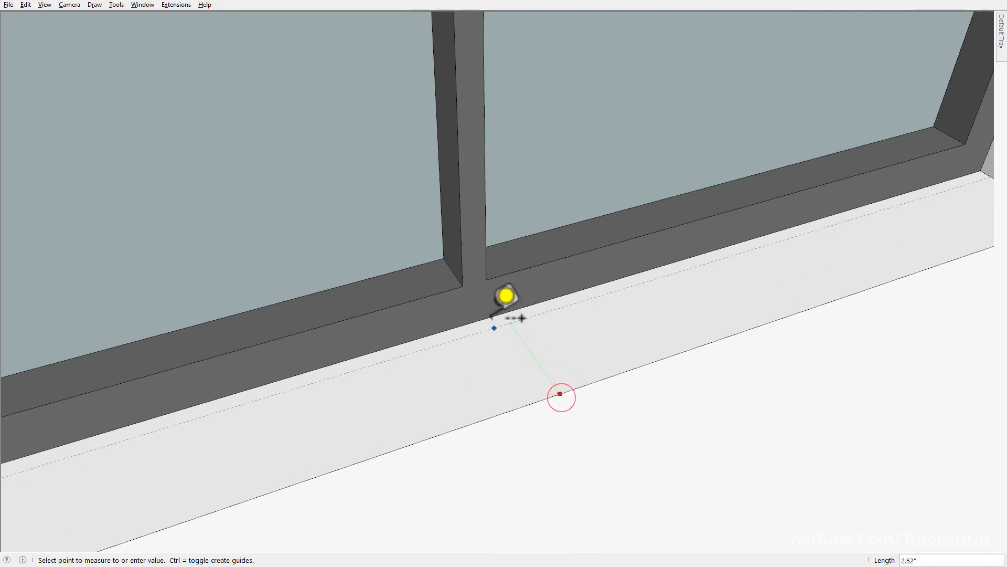
{"action": "key", "text": "space"}
{"action": "scroll", "coordinate": [729, 340], "scroll_direction": "down", "scroll_amount": 11}
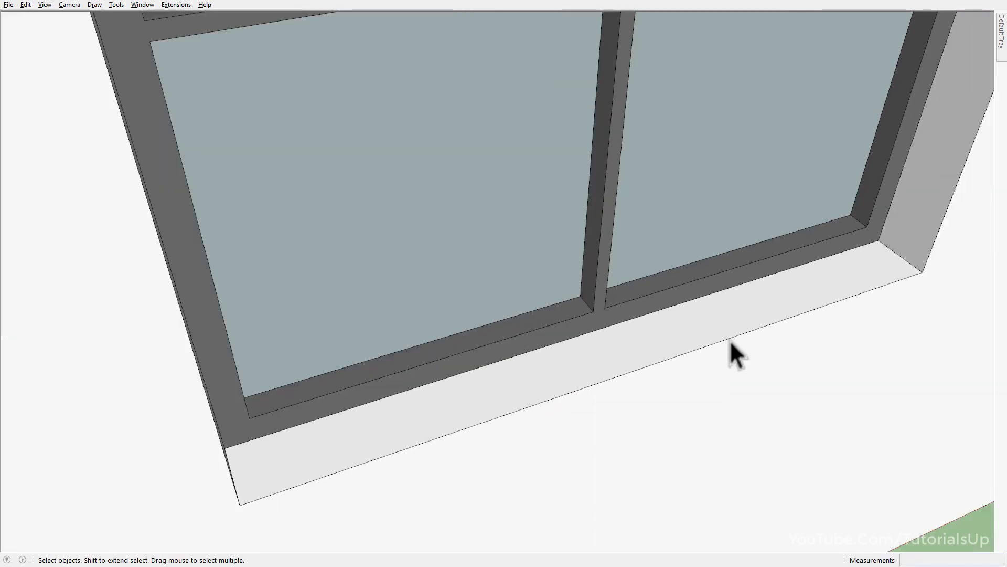
{"action": "scroll", "coordinate": [643, 363], "scroll_direction": "down", "scroll_amount": 2}
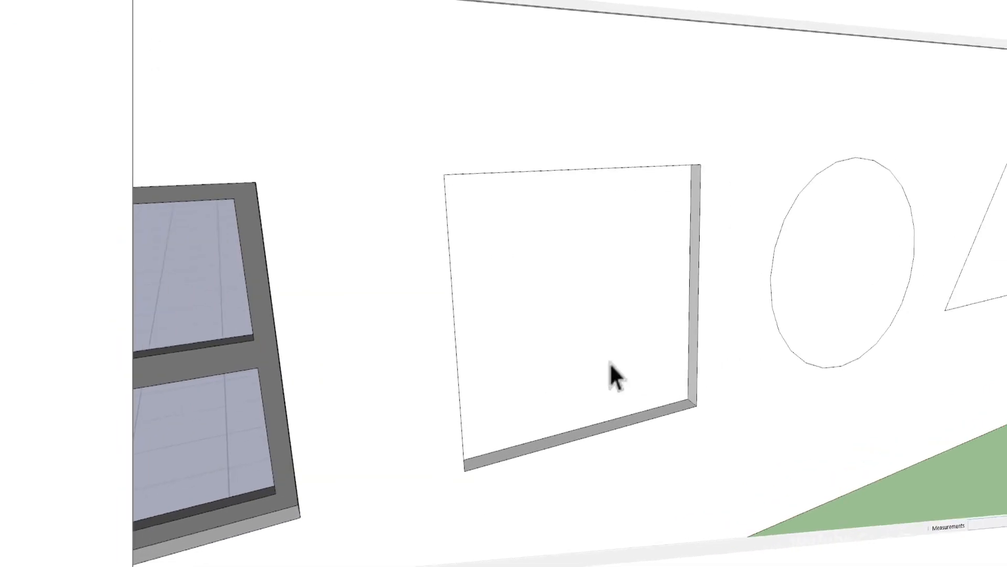
Move the recessed face of the rectangular opening beside the circle 3" outward, flush with the building's outer wall.
{"action": "middle_click_drag", "start_coordinate": [612, 375], "coordinate": [439, 437]}
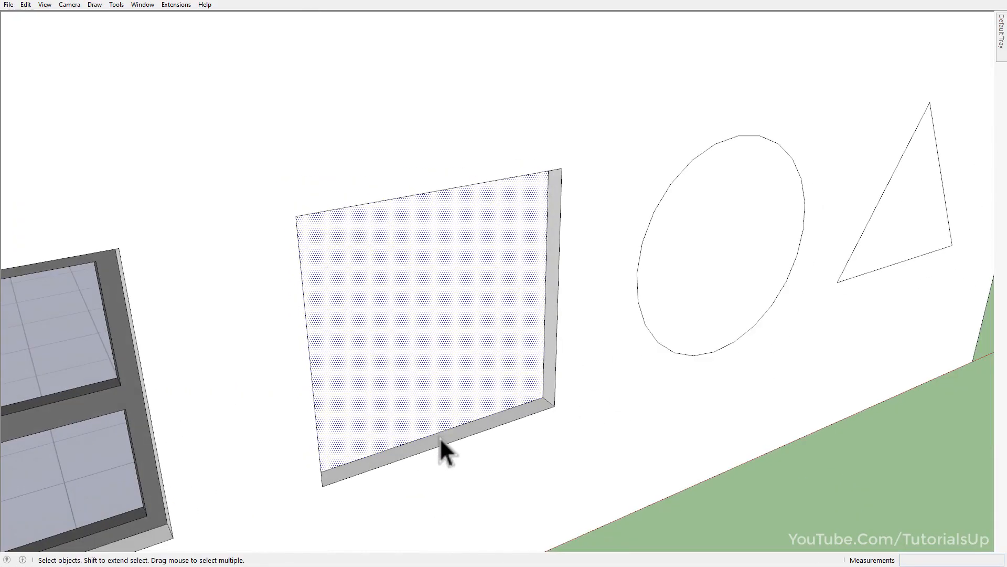
{"action": "key", "text": "m"}
{"action": "left_click", "coordinate": [540, 397]}
{"action": "left_click", "coordinate": [555, 408]}
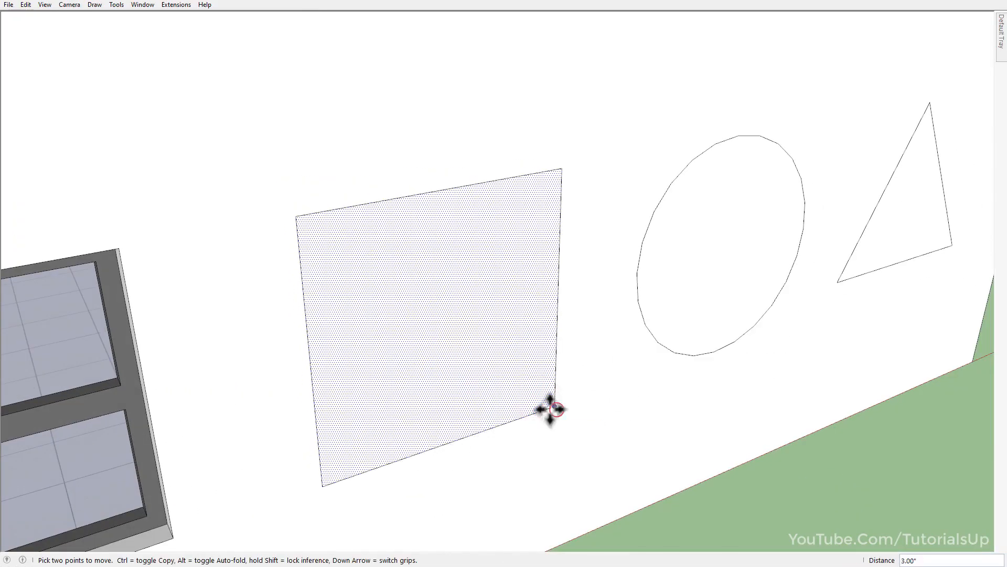
{"action": "key", "text": "space"}
{"action": "left_click", "coordinate": [496, 403]}
Measure the building wall's thickness across its top edge with the Tape Measure.
{"action": "scroll", "coordinate": [502, 359], "scroll_direction": "down", "scroll_amount": 3}
{"action": "middle_click_drag", "start_coordinate": [504, 367], "coordinate": [528, 456]}
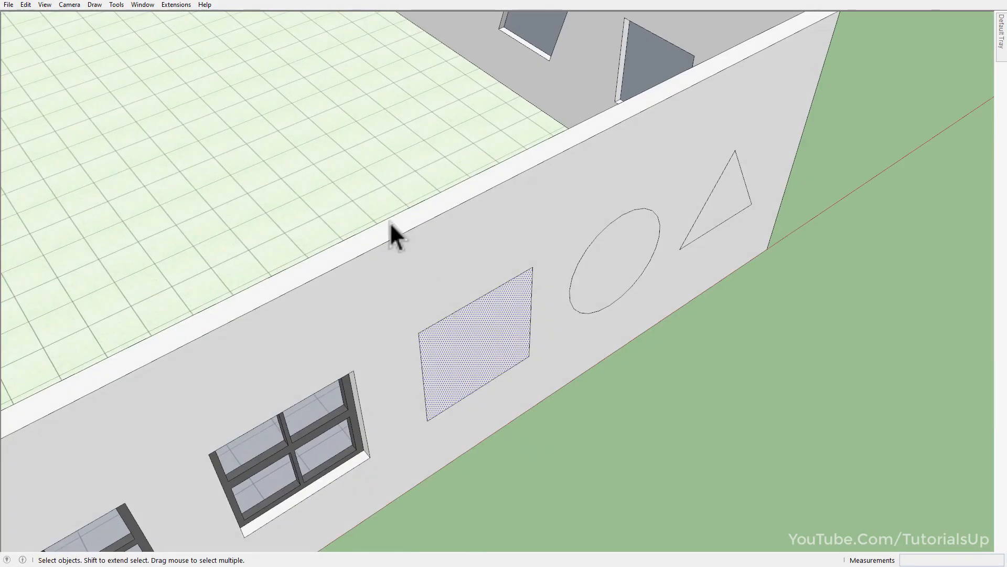
{"action": "scroll", "coordinate": [396, 236], "scroll_direction": "up", "scroll_amount": 4}
{"action": "key", "text": "t"}
{"action": "left_click", "coordinate": [427, 228]}
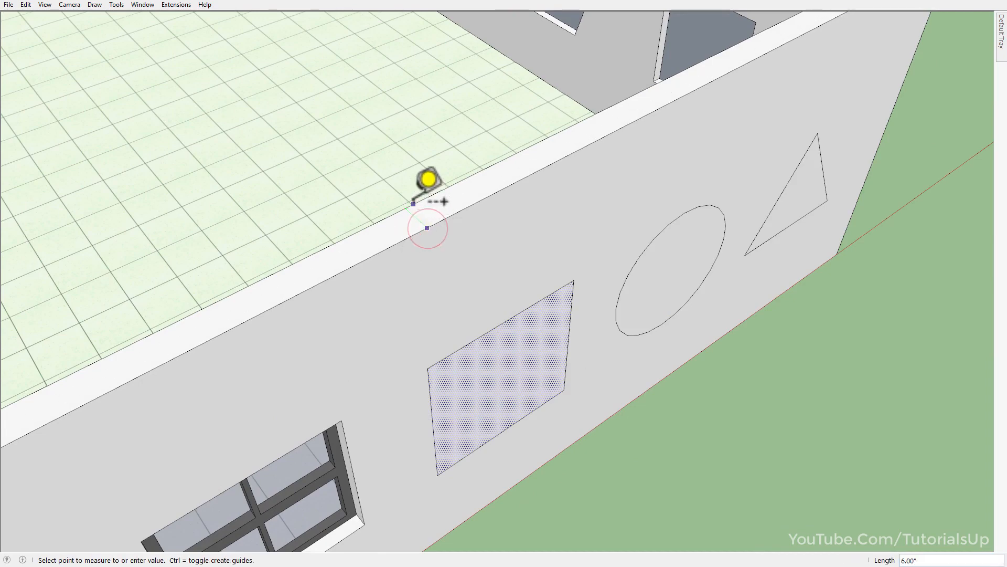
{"action": "key", "text": "space"}
Generate a two-by-two Windowizer window in the flush rectangular face with a 1" frame inset and the glass inset set to 6".
{"action": "scroll", "coordinate": [492, 378], "scroll_direction": "down", "scroll_amount": 3}
{"action": "middle_click_drag", "start_coordinate": [492, 377], "coordinate": [469, 348]}
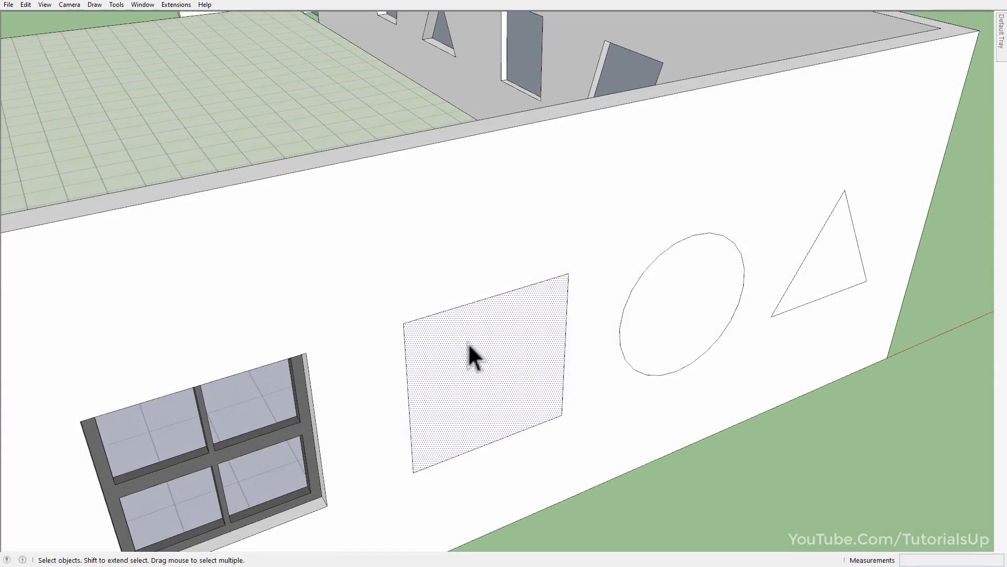
{"action": "scroll", "coordinate": [490, 450], "scroll_direction": "up", "scroll_amount": 5}
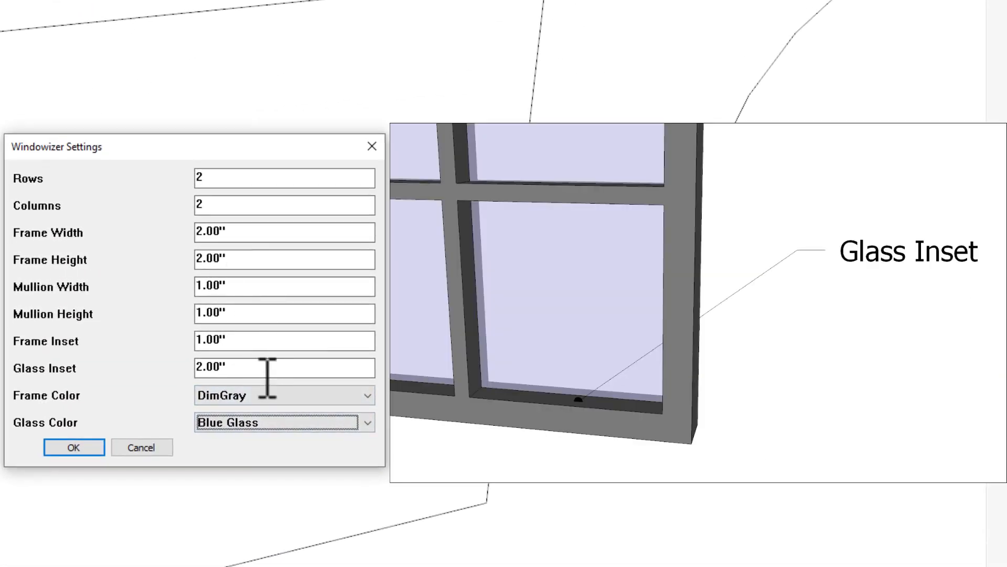
{"action": "double_click", "coordinate": [260, 372]}
{"action": "type", "text": "6"}
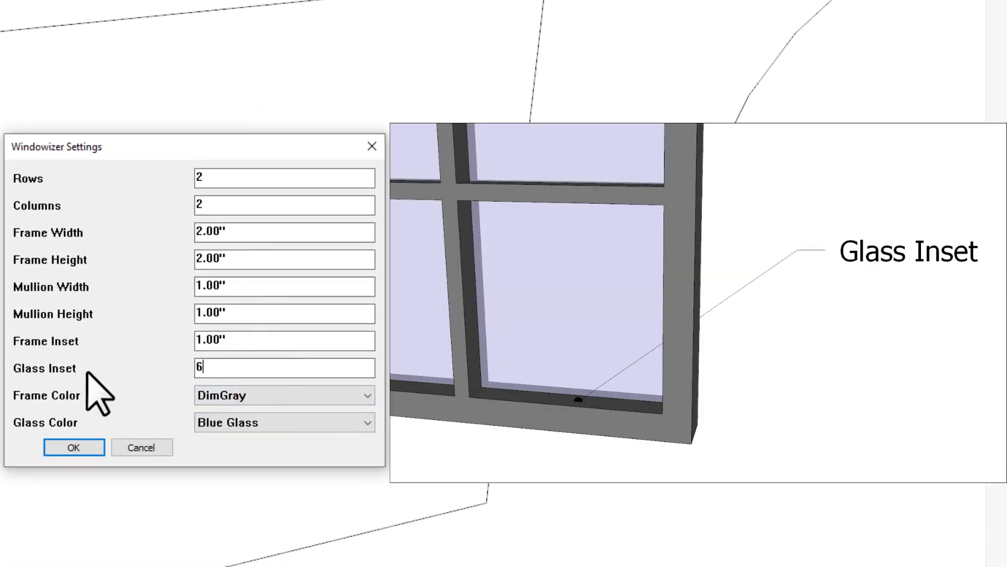
{"action": "left_click", "coordinate": [74, 447]}
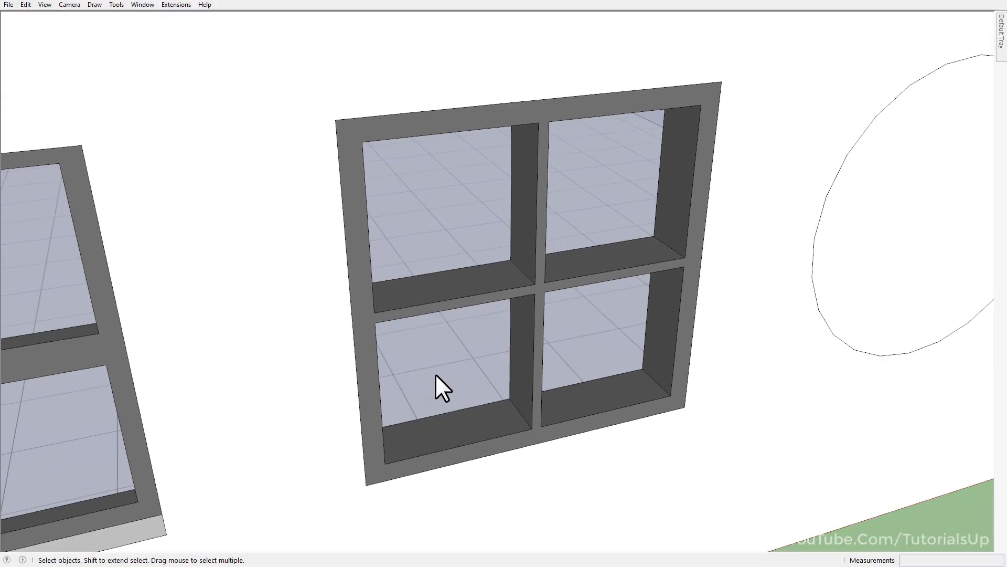
Generate a Windowizer window in the circular face with the same settings, including the 2" frame and 6" glass inset.
{"action": "middle_click_drag", "start_coordinate": [458, 378], "coordinate": [496, 350]}
{"action": "key", "text": "h"}
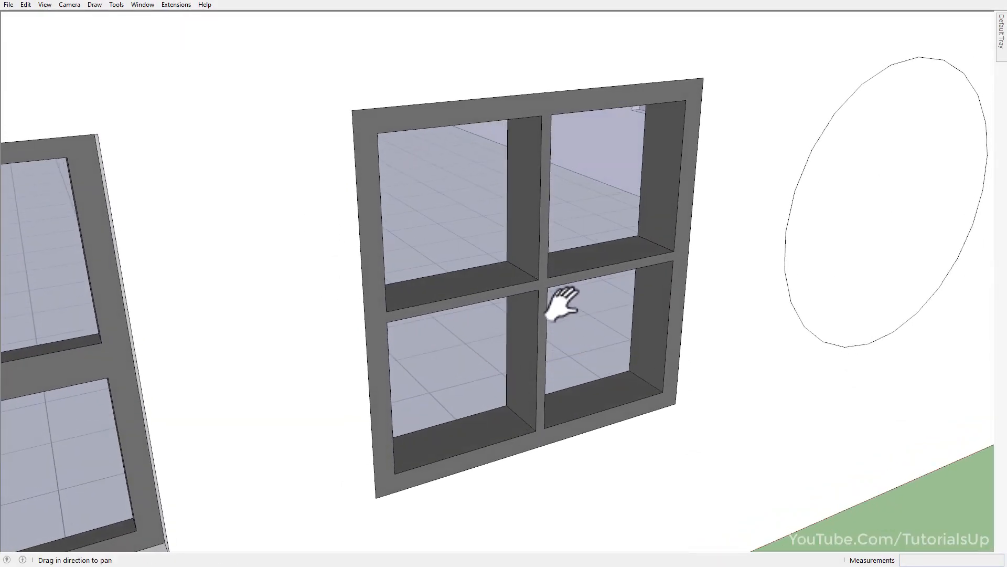
{"action": "left_click_drag", "start_coordinate": [755, 257], "coordinate": [236, 360]}
{"action": "middle_click_drag", "start_coordinate": [236, 359], "coordinate": [319, 353]}
{"action": "key", "text": "space"}
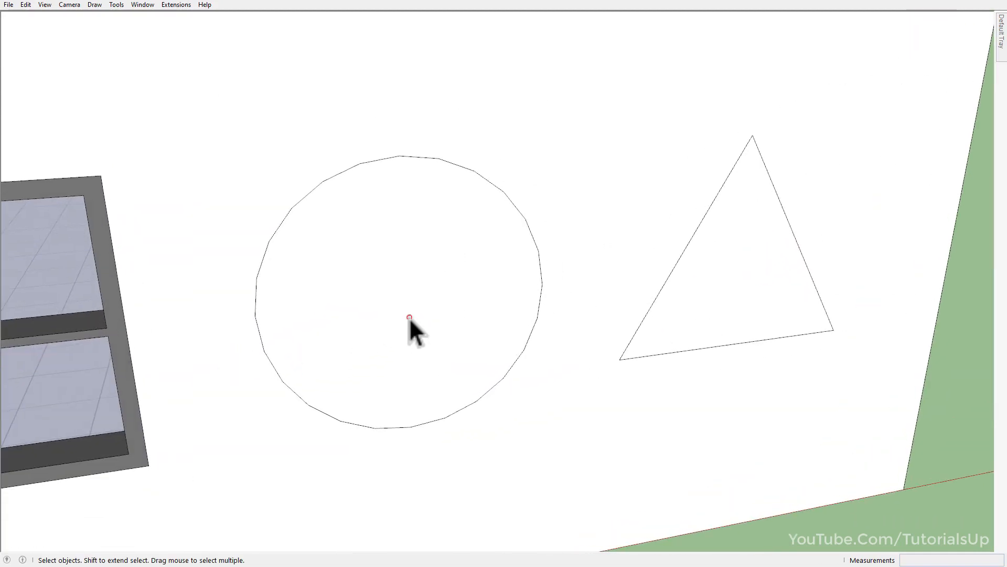
{"action": "left_click", "coordinate": [405, 321]}
{"action": "key", "text": "w"}
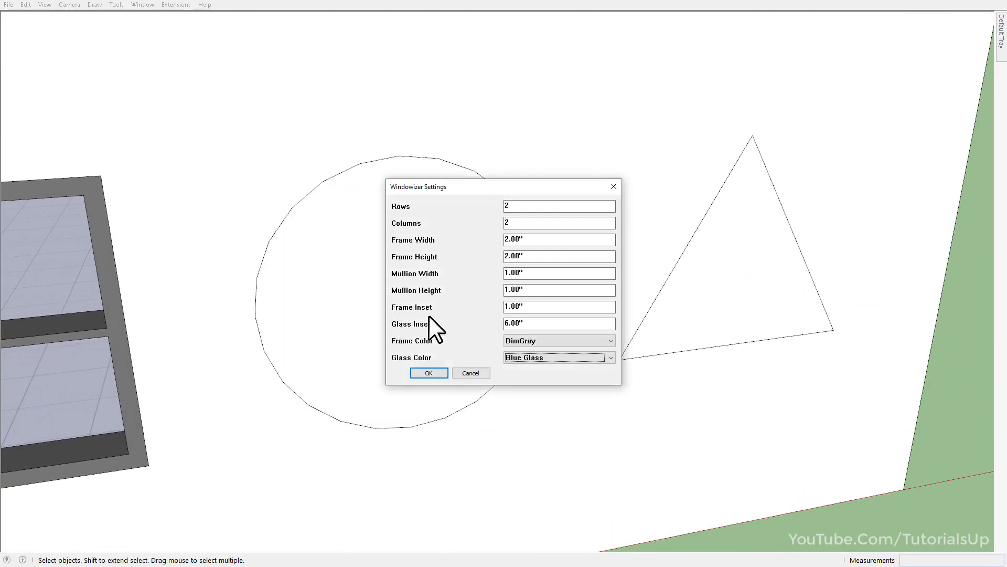
{"action": "left_click", "coordinate": [429, 373]}
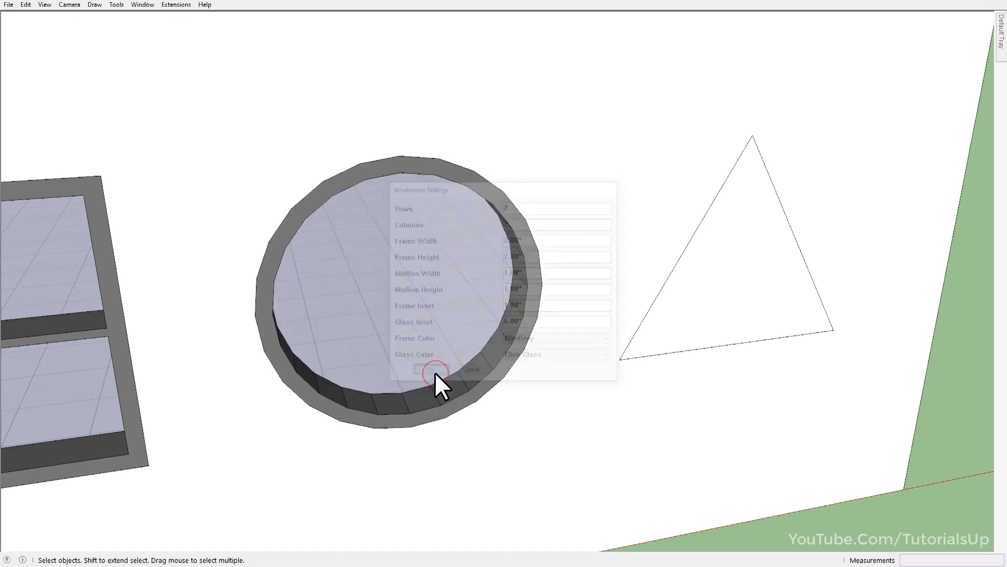
Generate a Windowizer window in the triangular face with the same 2" frame, 1" frame inset and 6" glass inset.
{"action": "mouse_move", "coordinate": [462, 376]}
{"action": "middle_mouse_down"}
{"action": "mouse_move", "coordinate": [569, 345]}
{"action": "mouse_move", "coordinate": [299, 287]}
{"action": "mouse_move", "coordinate": [288, 322]}
{"action": "mouse_move", "coordinate": [198, 411]}
{"action": "mouse_move", "coordinate": [461, 360]}
{"action": "middle_mouse_up"}
{"action": "left_click", "coordinate": [460, 360]}
{"action": "key", "text": "w"}
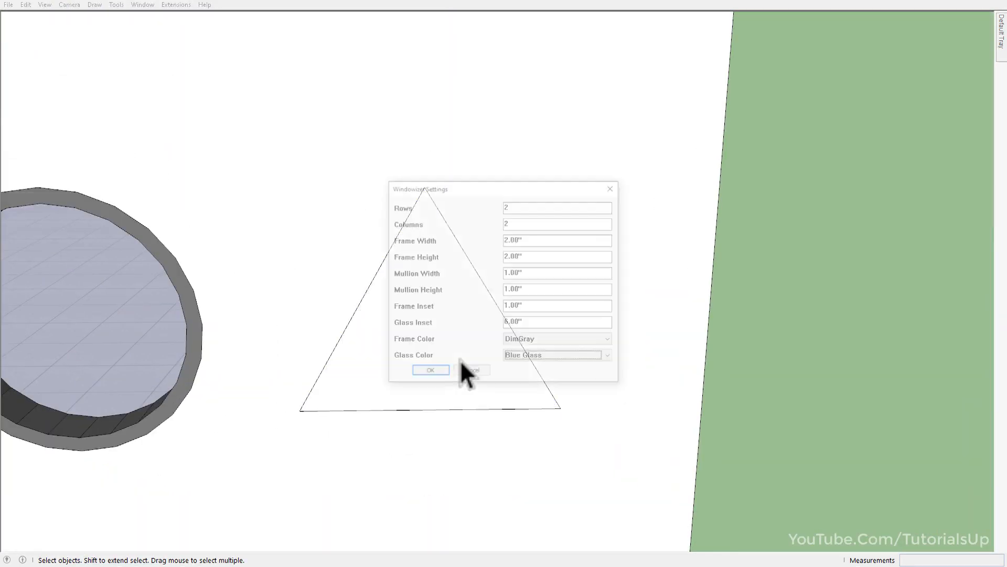
{"action": "left_click", "coordinate": [432, 374]}
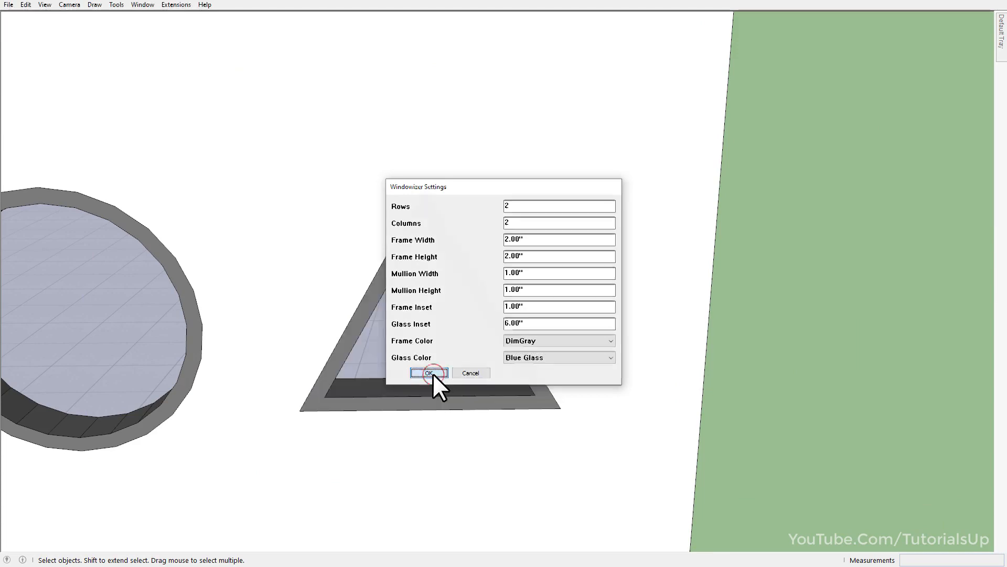
{"action": "middle_click_drag", "start_coordinate": [508, 376], "coordinate": [730, 414]}
{"action": "scroll", "coordinate": [682, 378], "scroll_direction": "down", "scroll_amount": 10}
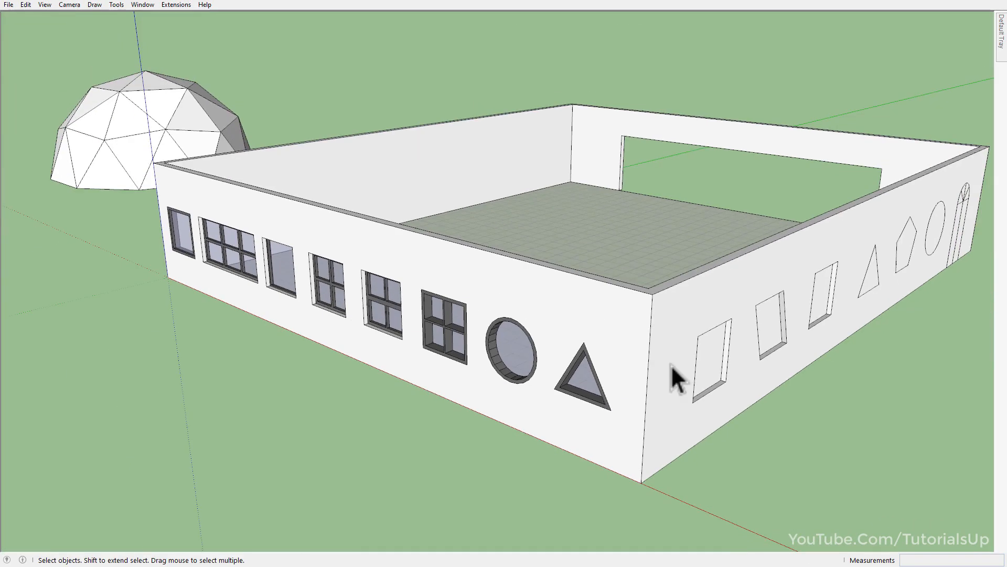
Undo the triangular, circular and last two rectangular windows, back to the recessed openings and flush outlines in the wall.
{"action": "scroll", "coordinate": [518, 374], "scroll_direction": "up", "scroll_amount": 6}
{"action": "middle_click_drag", "start_coordinate": [520, 377], "coordinate": [932, 352]}
{"action": "scroll", "coordinate": [876, 331], "scroll_direction": "down", "scroll_amount": 8}
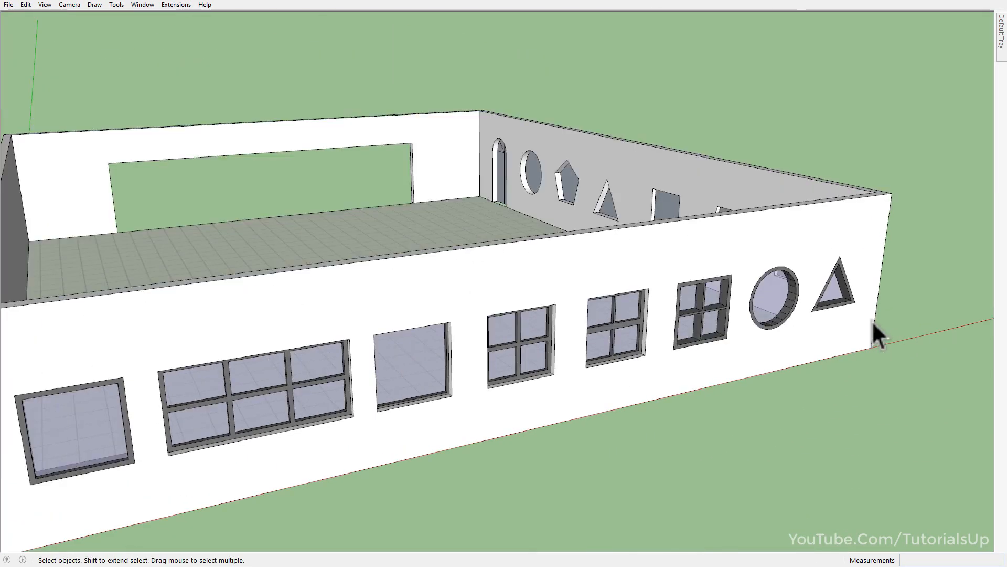
{"action": "scroll", "coordinate": [787, 286], "scroll_direction": "up", "scroll_amount": 8}
{"action": "key", "text": "ctrl+z"}
{"action": "key", "text": "ctrl+z"}
{"action": "key", "text": "ctrl+z"}
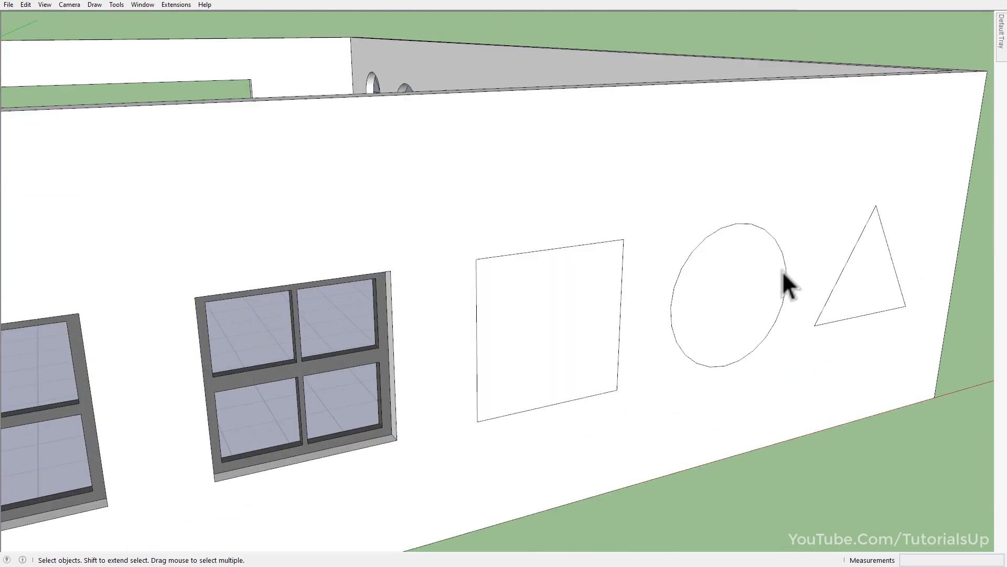
{"action": "key", "text": "ctrl+z"}
{"action": "key", "text": "ctrl+z"}
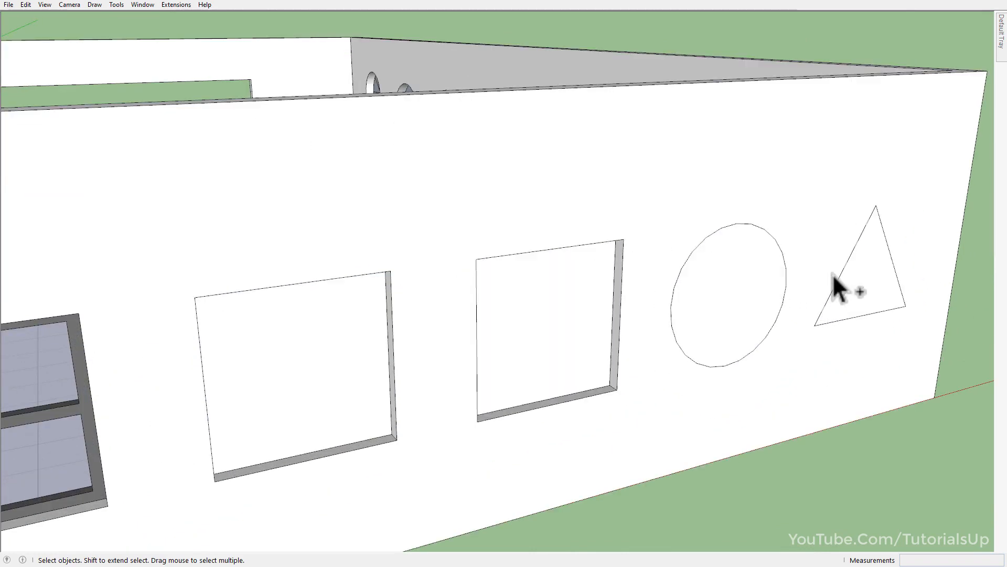
Examine the frame color and glass color choices in the Windowizer settings for the first empty recessed rectangular face.
{"action": "scroll", "coordinate": [833, 274], "scroll_direction": "down", "scroll_amount": 4}
{"action": "scroll", "coordinate": [387, 337], "scroll_direction": "up", "scroll_amount": 6}
{"action": "left_click", "coordinate": [430, 345]}
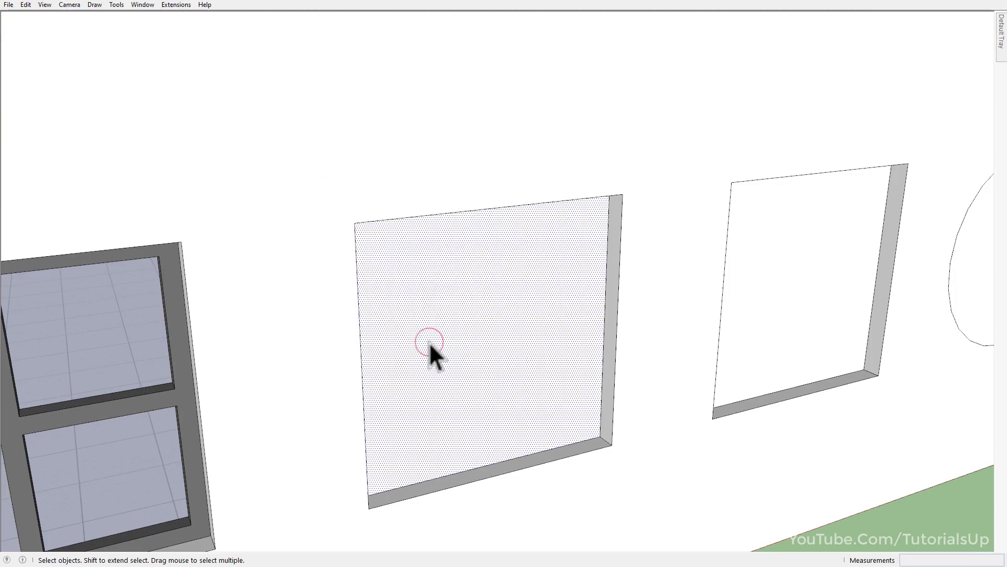
{"action": "key", "text": "w"}
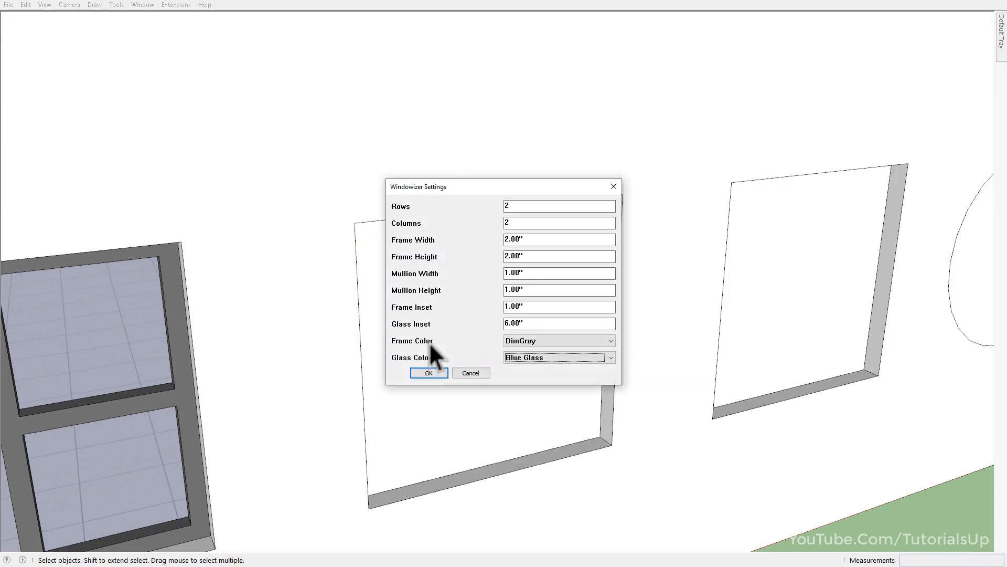
{"action": "left_click", "coordinate": [553, 339]}
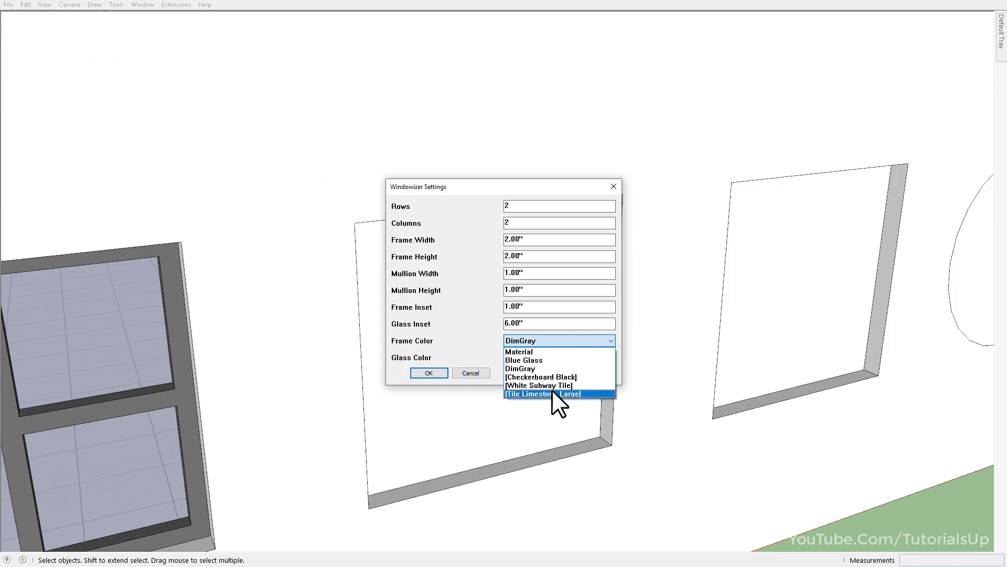
{"action": "left_click", "coordinate": [502, 344]}
{"action": "left_click", "coordinate": [531, 358]}
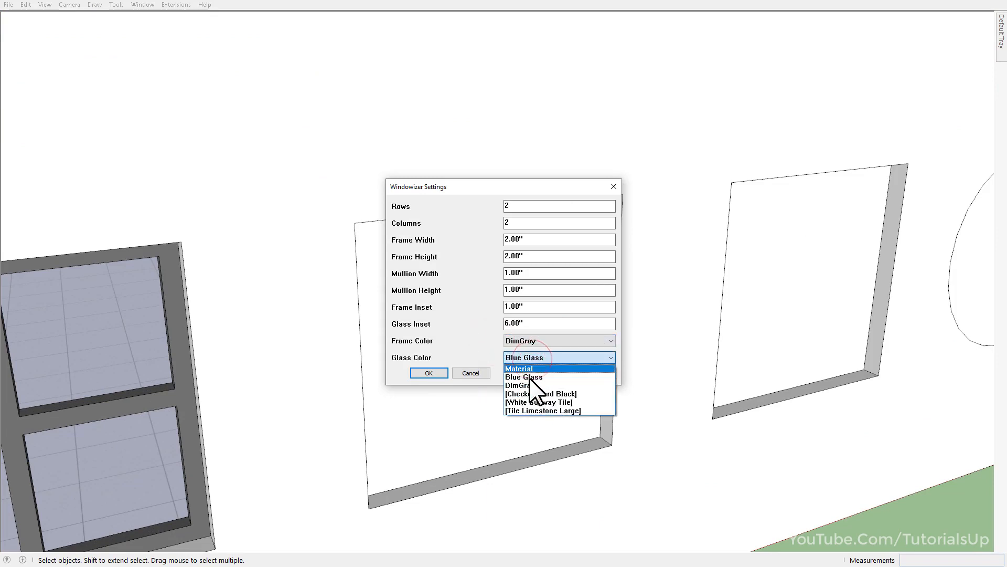
{"action": "left_click", "coordinate": [475, 345]}
{"action": "key", "text": "Return"}
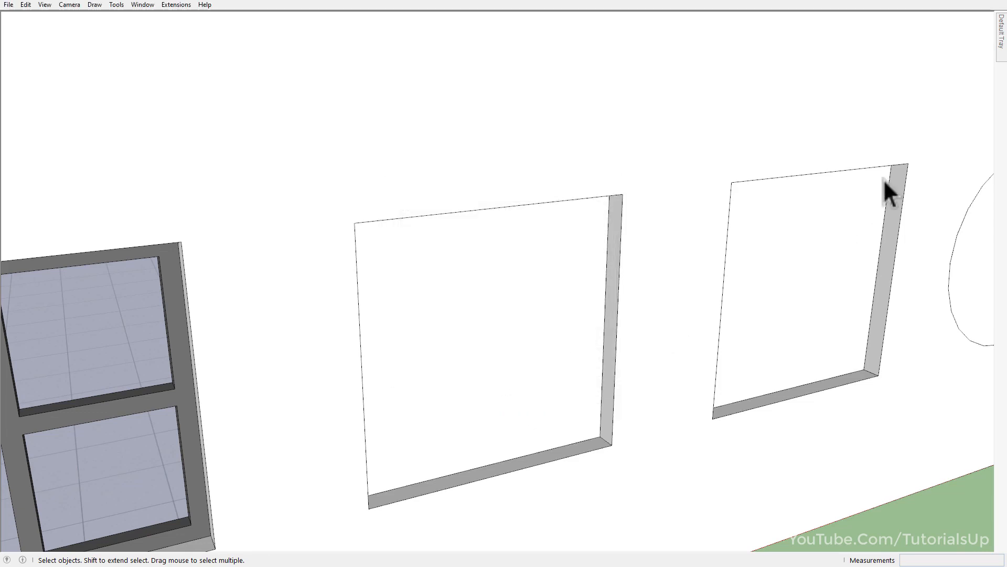
Add the light green Color G02 from the Colors collection to the model's materials.
{"action": "mouse_move", "coordinate": [1002, 55]}
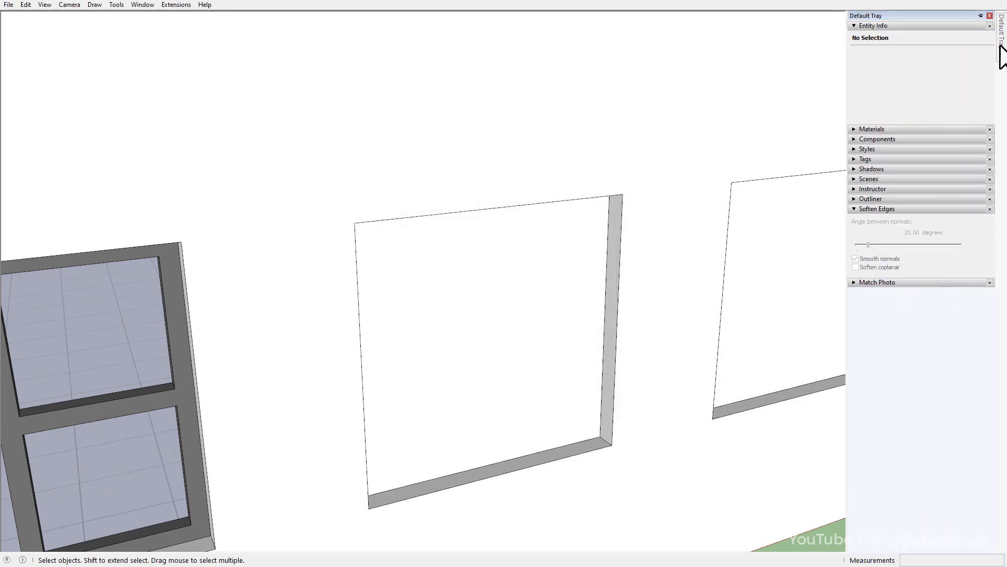
{"action": "left_click", "coordinate": [882, 129]}
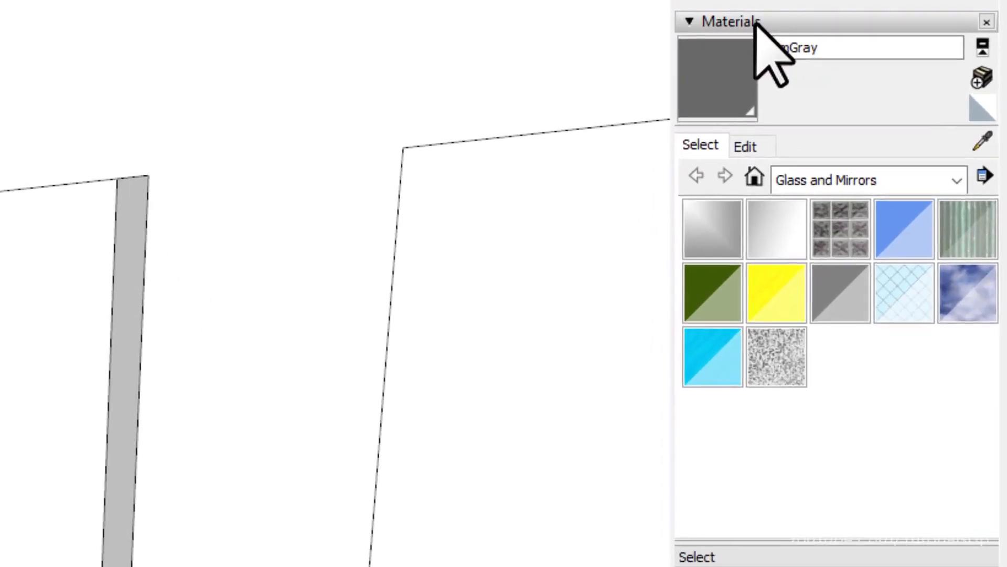
{"action": "left_click", "coordinate": [847, 183]}
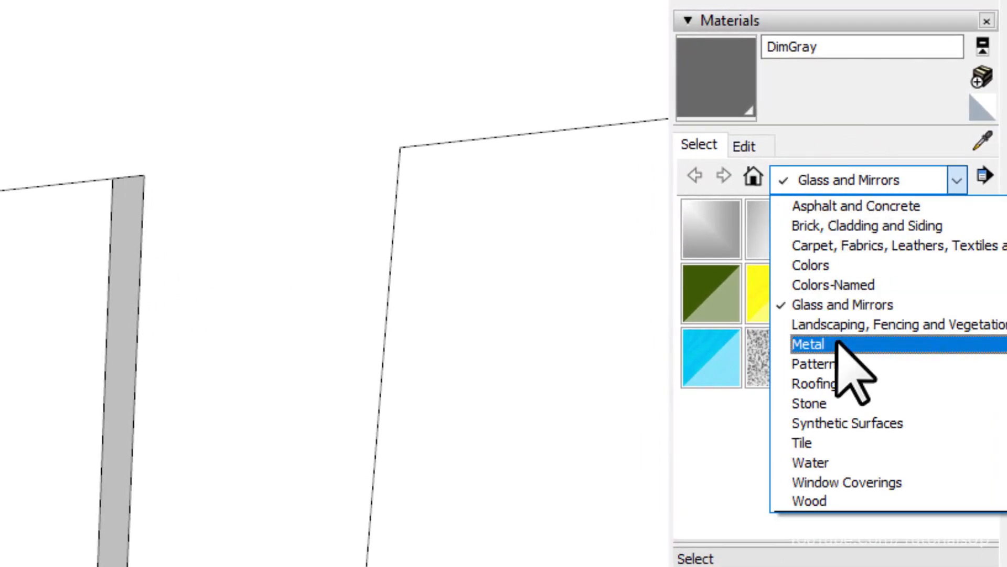
{"action": "left_click", "coordinate": [840, 268]}
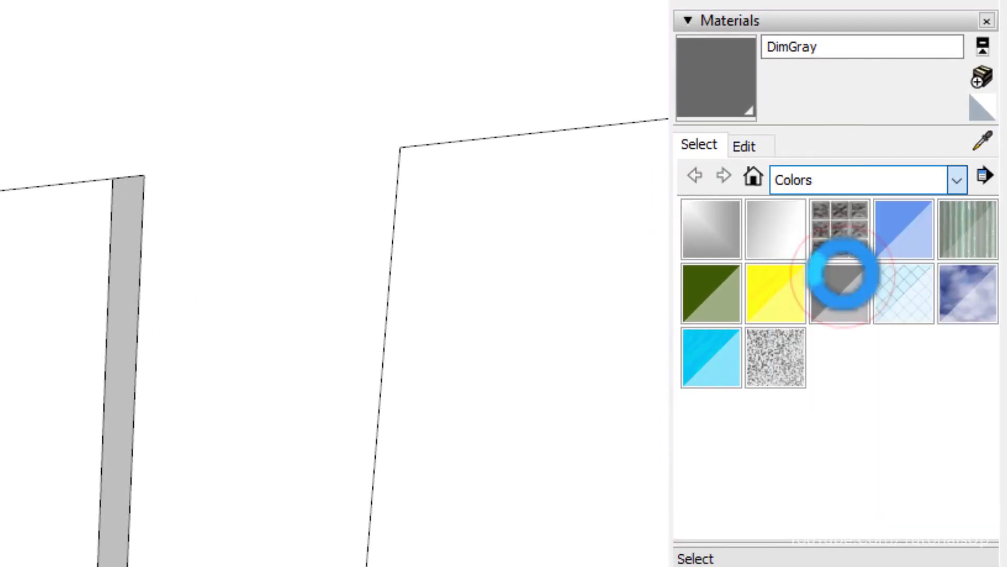
{"action": "scroll", "coordinate": [828, 326], "scroll_direction": "down", "scroll_amount": 10}
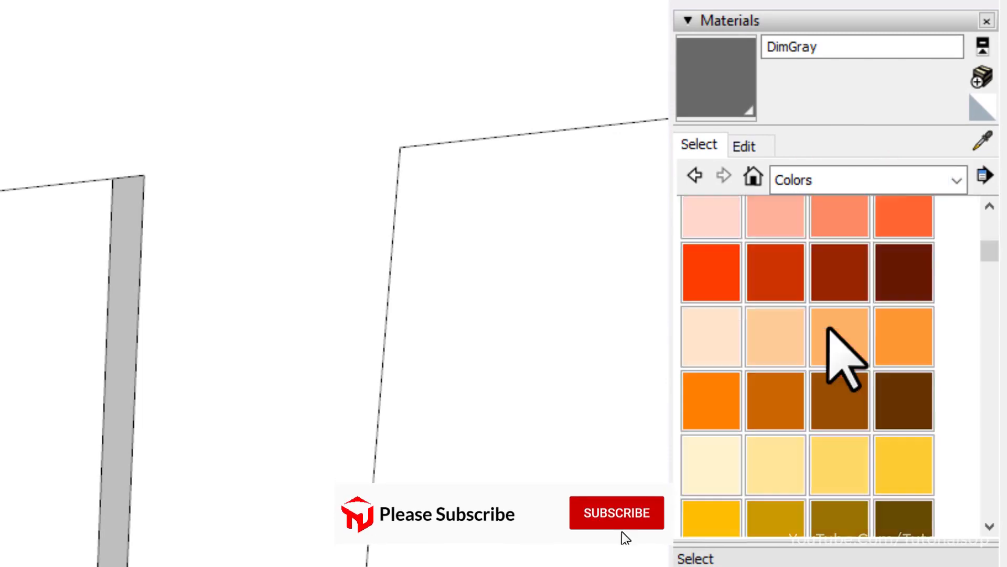
{"action": "scroll", "coordinate": [828, 326], "scroll_direction": "up", "scroll_amount": 2}
{"action": "left_click", "coordinate": [783, 405]}
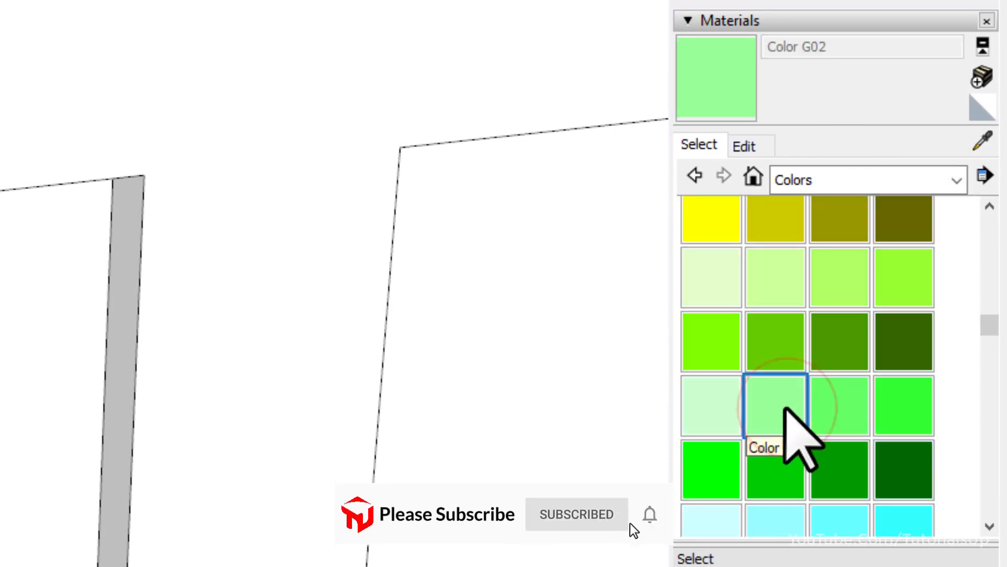
{"action": "right_click", "coordinate": [782, 405]}
{"action": "left_click", "coordinate": [905, 449]}
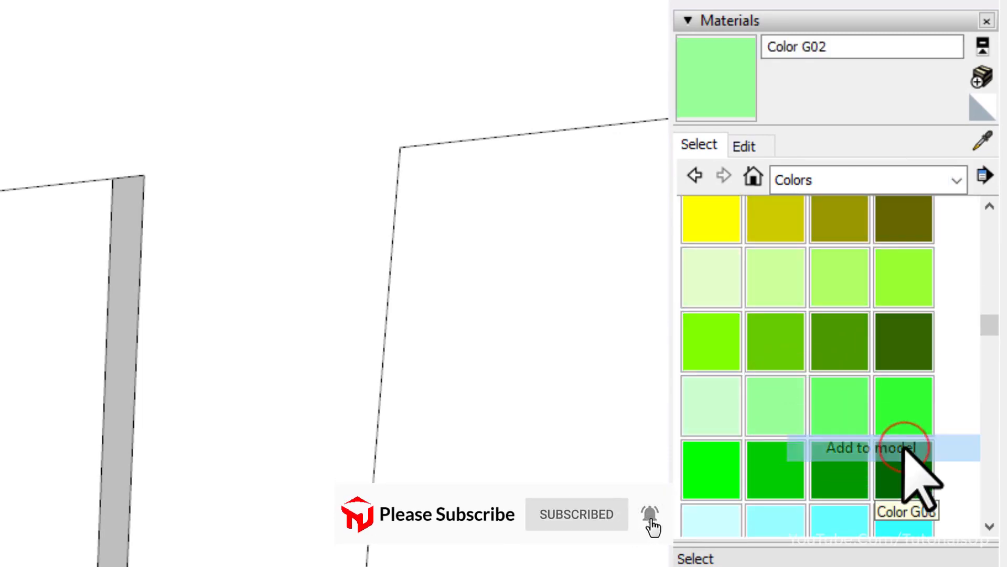
{"action": "left_click_drag", "start_coordinate": [865, 48], "coordinate": [769, 49]}
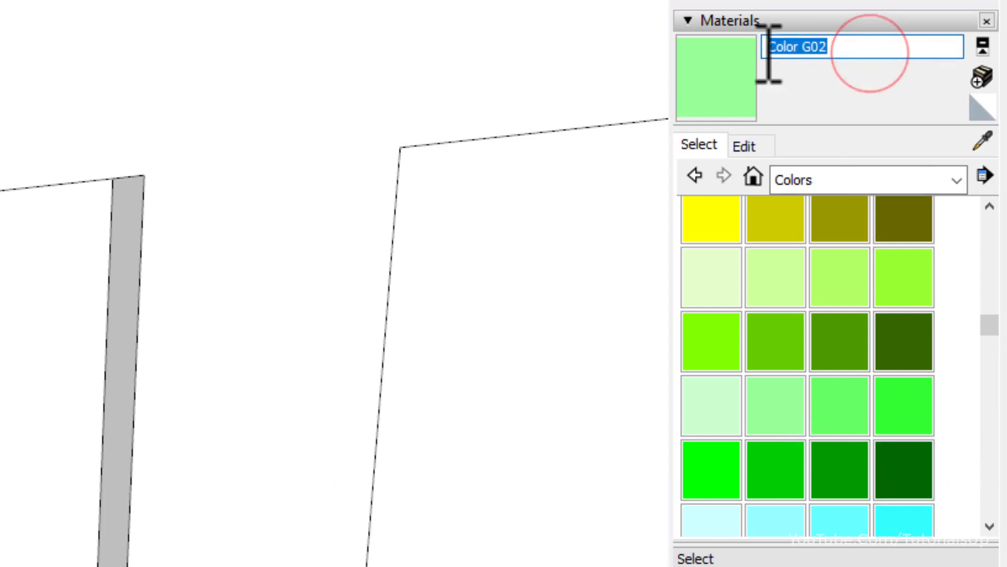
Add Translucent Glass Safety from the Glass and Mirrors collection to the model and show the materials in the model.
{"action": "left_click", "coordinate": [818, 180]}
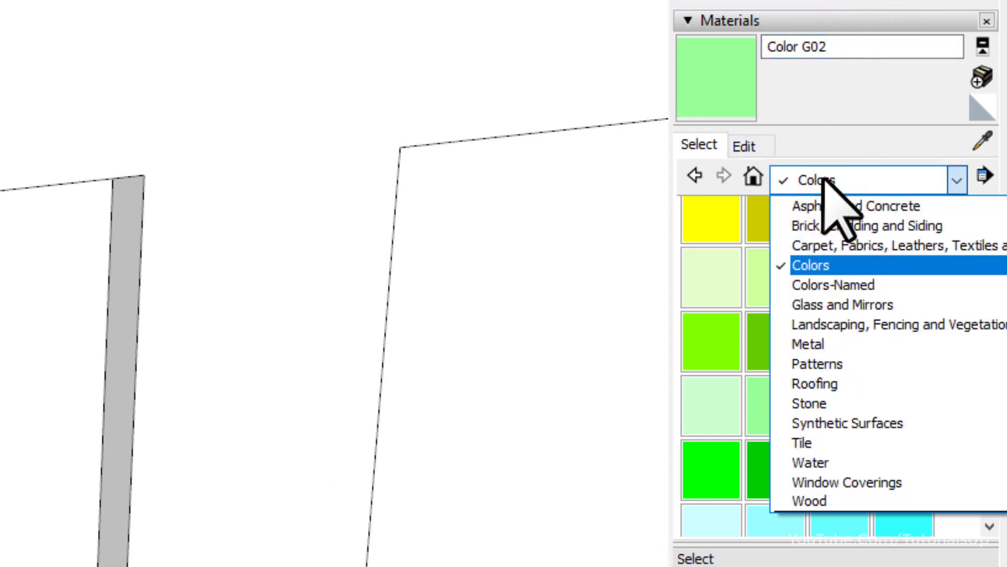
{"action": "left_click", "coordinate": [842, 304]}
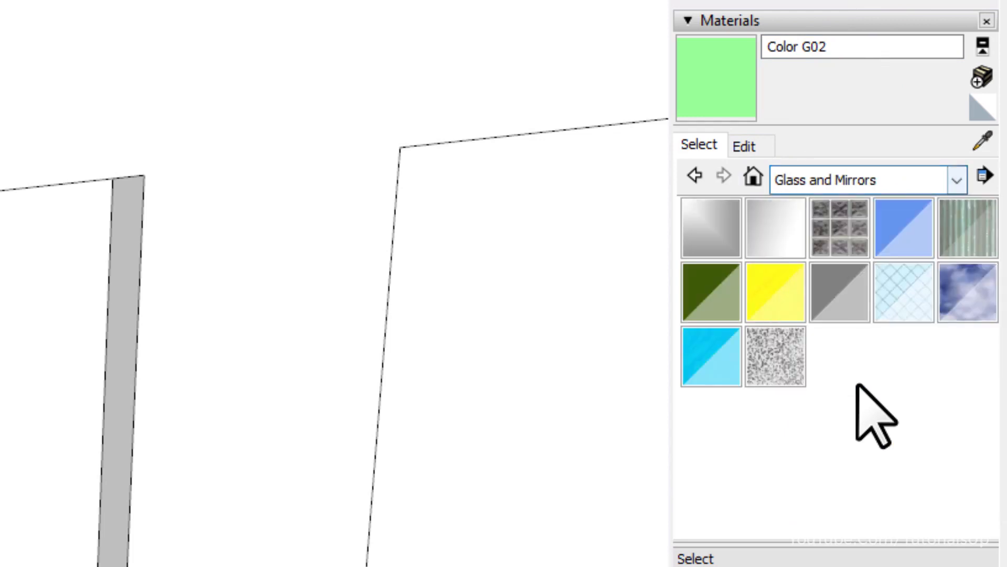
{"action": "left_click", "coordinate": [898, 286]}
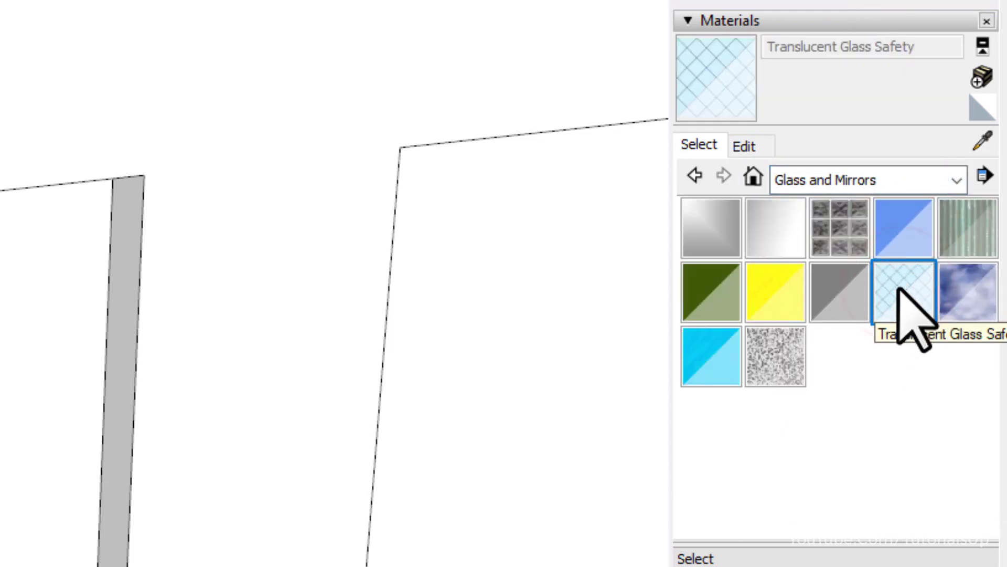
{"action": "right_click", "coordinate": [899, 288]}
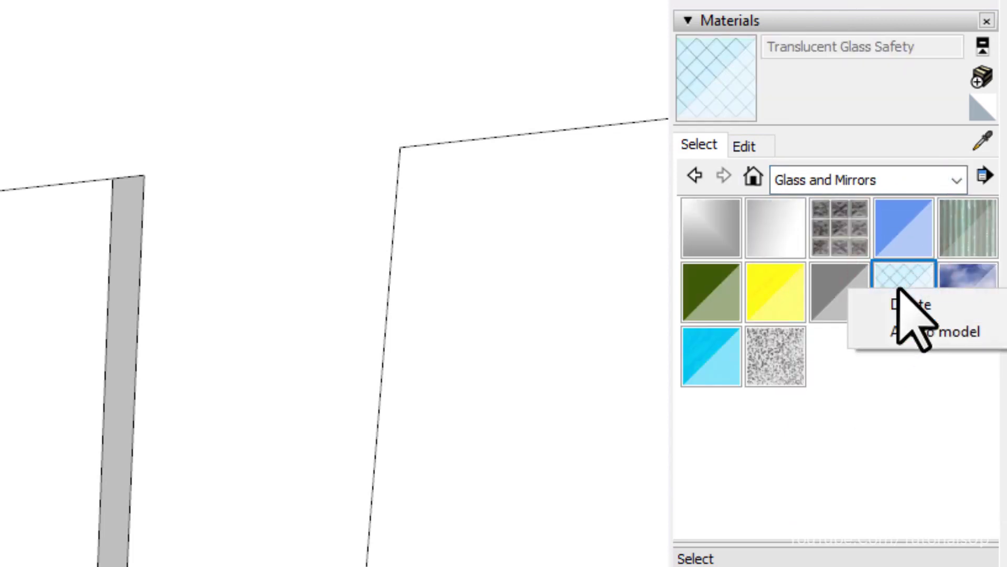
{"action": "left_click", "coordinate": [975, 331]}
{"action": "left_click", "coordinate": [866, 46]}
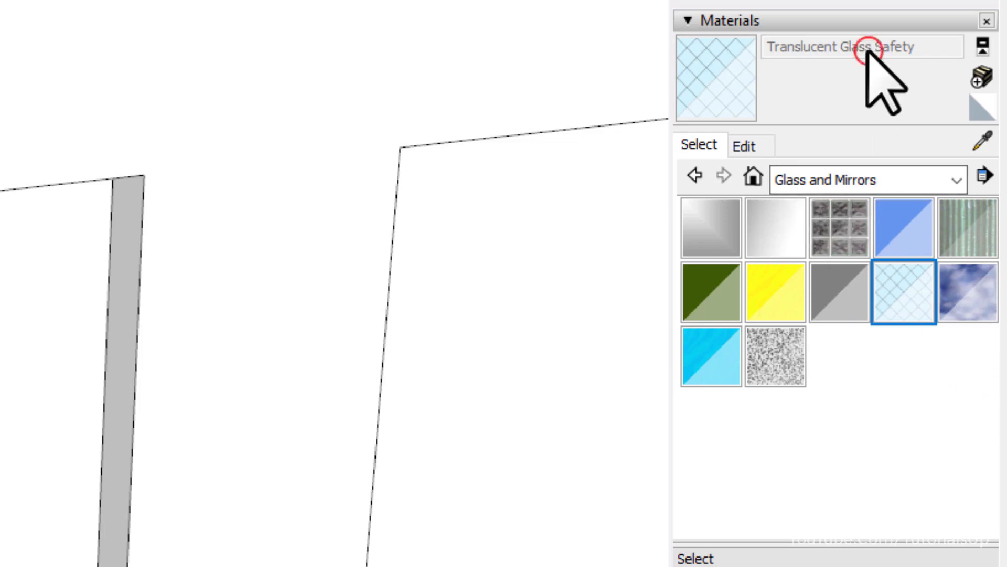
{"action": "left_click", "coordinate": [754, 176]}
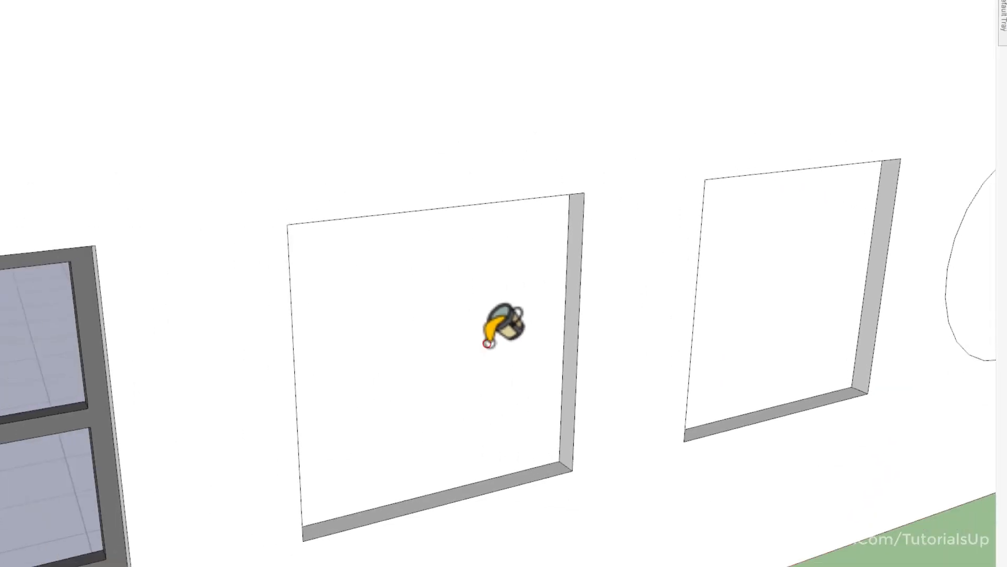
Start a Windowizer window on the first empty recessed rectangular face and set its glass inset to 2".
{"action": "left_click", "coordinate": [511, 326]}
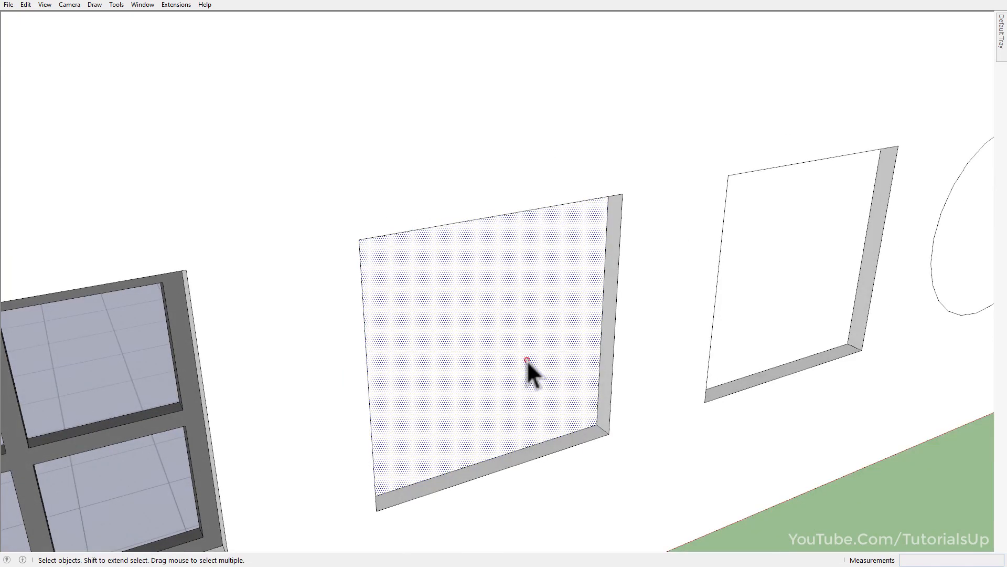
{"action": "right_click", "coordinate": [494, 324]}
{"action": "mouse_move", "coordinate": [527, 551]}
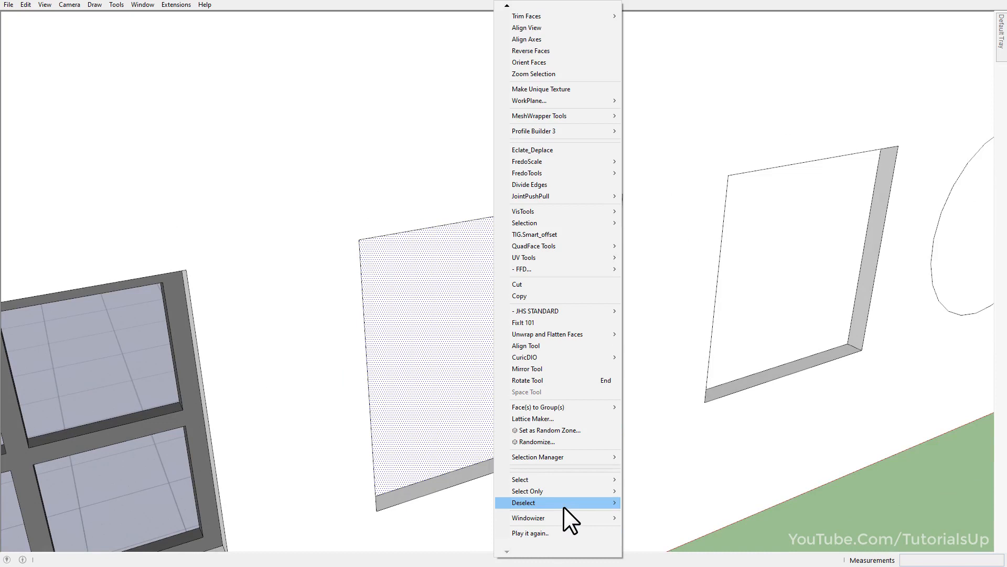
{"action": "mouse_move", "coordinate": [567, 514]}
{"action": "left_click", "coordinate": [679, 515]}
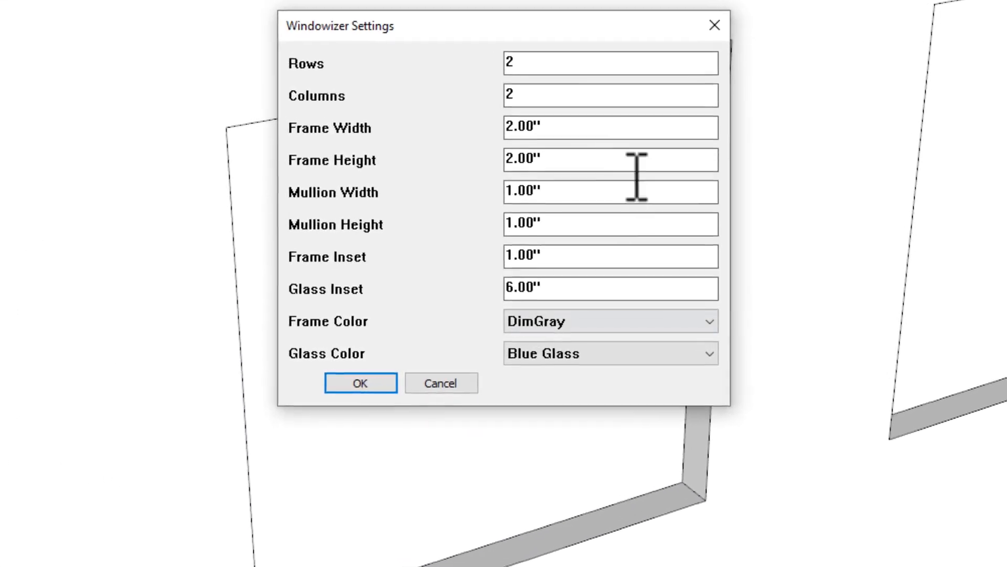
{"action": "double_click", "coordinate": [553, 287]}
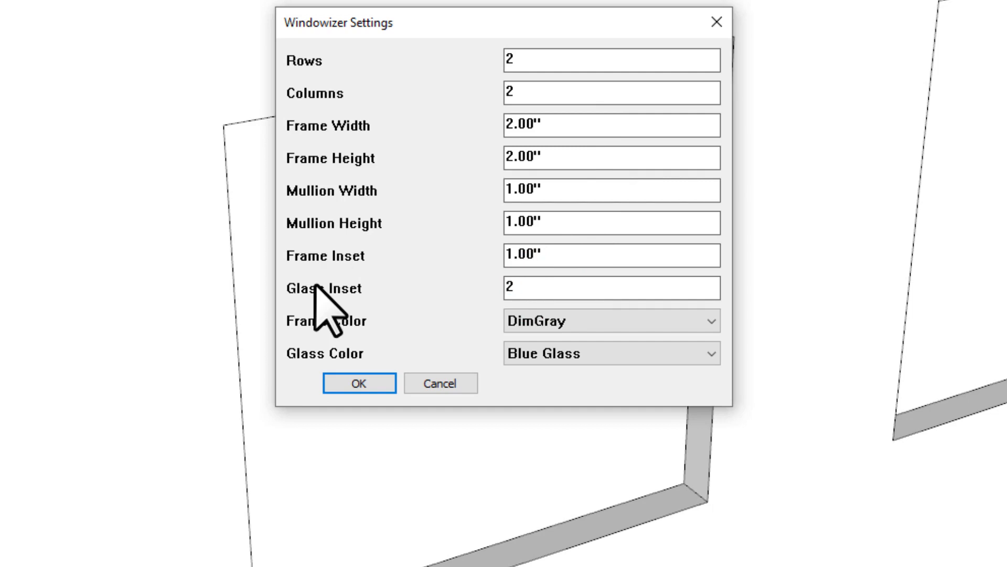
Set the frame color to Color G02 and the glass color to Translucent Glass Safety, and generate the window.
{"action": "left_click", "coordinate": [651, 321]}
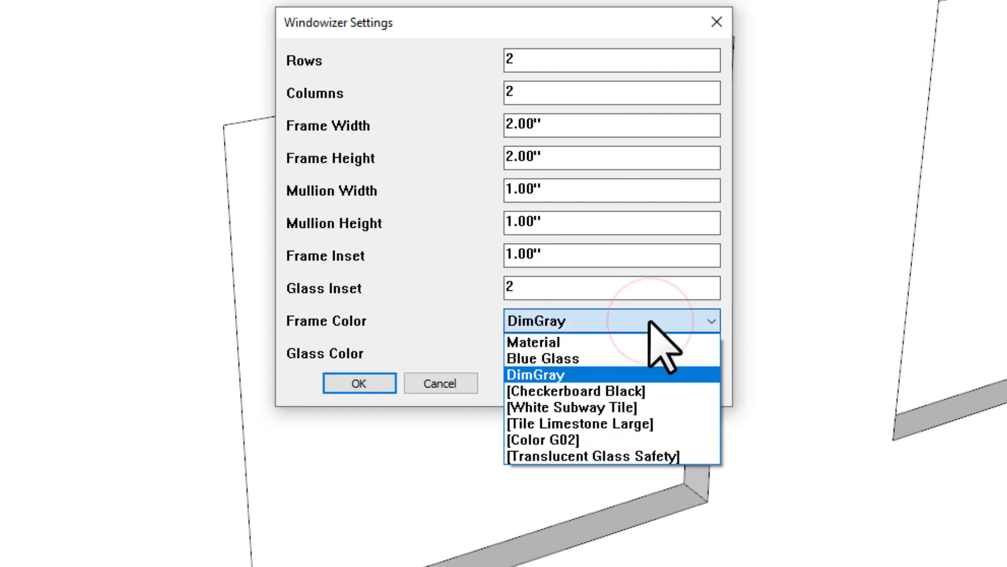
{"action": "left_click", "coordinate": [619, 439]}
{"action": "left_click", "coordinate": [621, 353]}
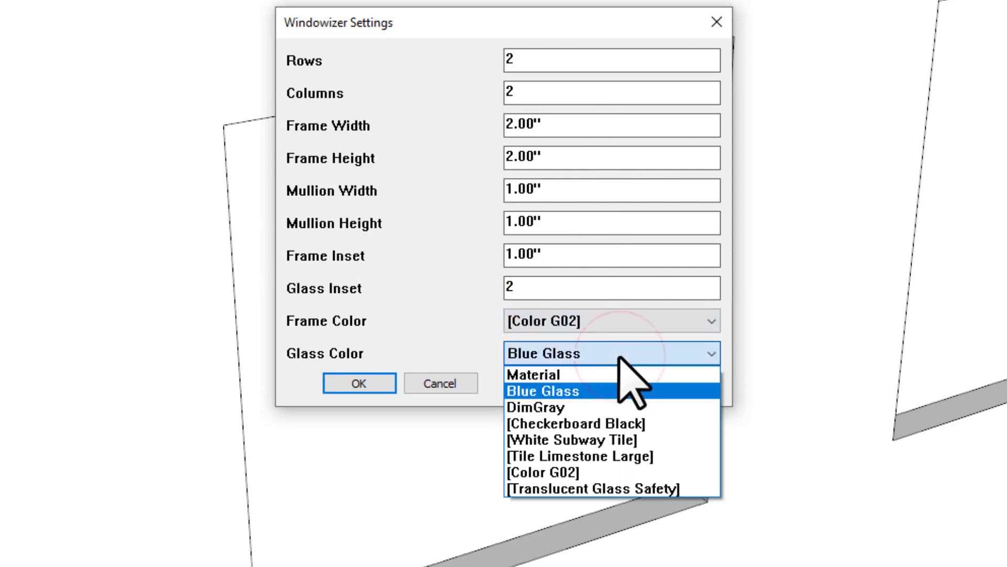
{"action": "left_click", "coordinate": [669, 488]}
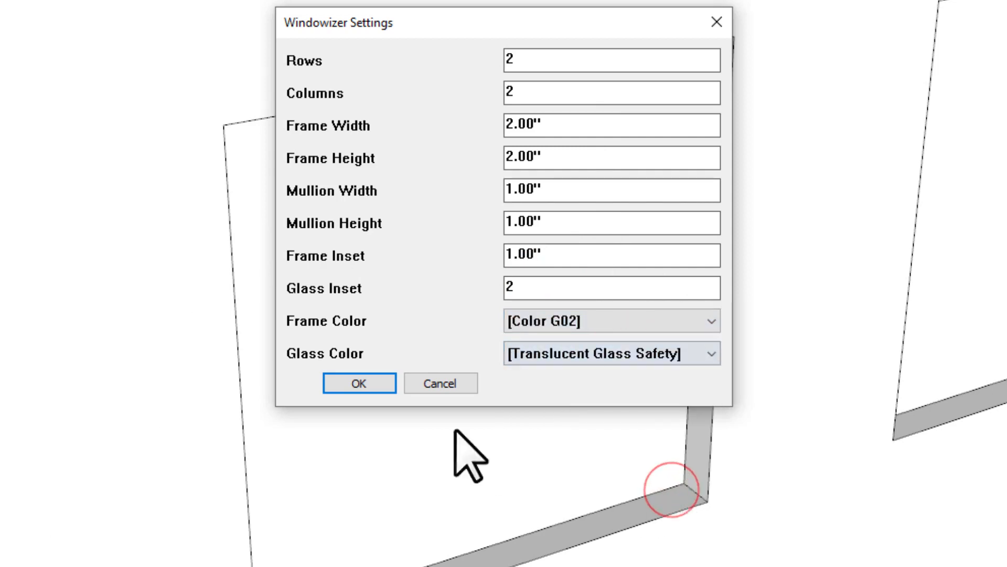
{"action": "left_click", "coordinate": [359, 383]}
{"action": "middle_click_drag", "start_coordinate": [567, 383], "coordinate": [55, 300]}
{"action": "middle_click_drag", "start_coordinate": [146, 312], "coordinate": [549, 407]}
{"action": "scroll", "coordinate": [390, 361], "scroll_direction": "down", "scroll_amount": 3}
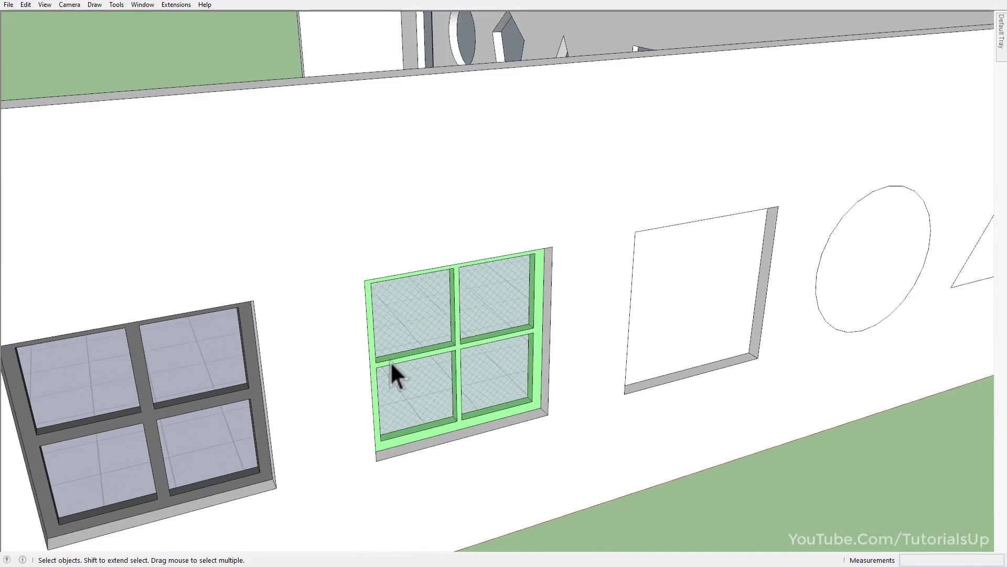
Generate a two-by-two Windowizer window in the remaining recessed rectangular face with a DimGray frame and Translucent Glass Safety glass.
{"action": "scroll", "coordinate": [527, 369], "scroll_direction": "down", "scroll_amount": 2}
{"action": "middle_click_drag", "start_coordinate": [526, 370], "coordinate": [641, 379]}
{"action": "left_click", "coordinate": [641, 379]}
{"action": "scroll", "coordinate": [692, 364], "scroll_direction": "up", "scroll_amount": 3}
{"action": "key", "text": "w"}
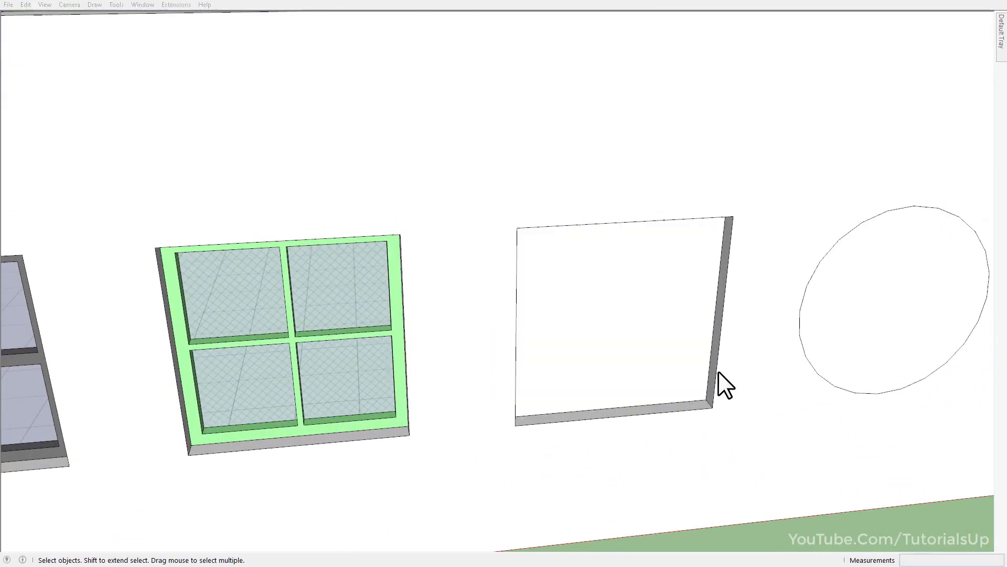
{"action": "left_click", "coordinate": [561, 342]}
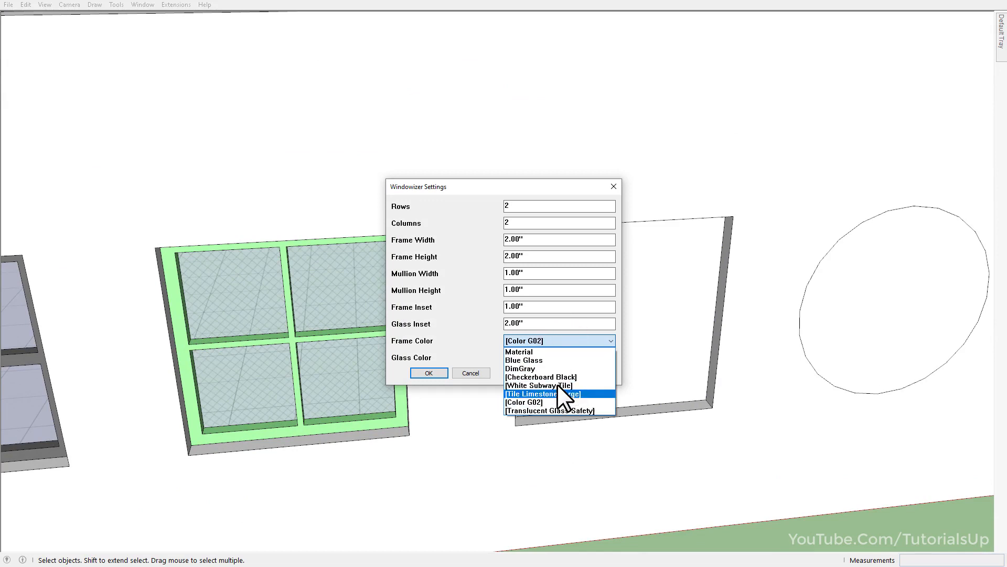
{"action": "left_click", "coordinate": [549, 368]}
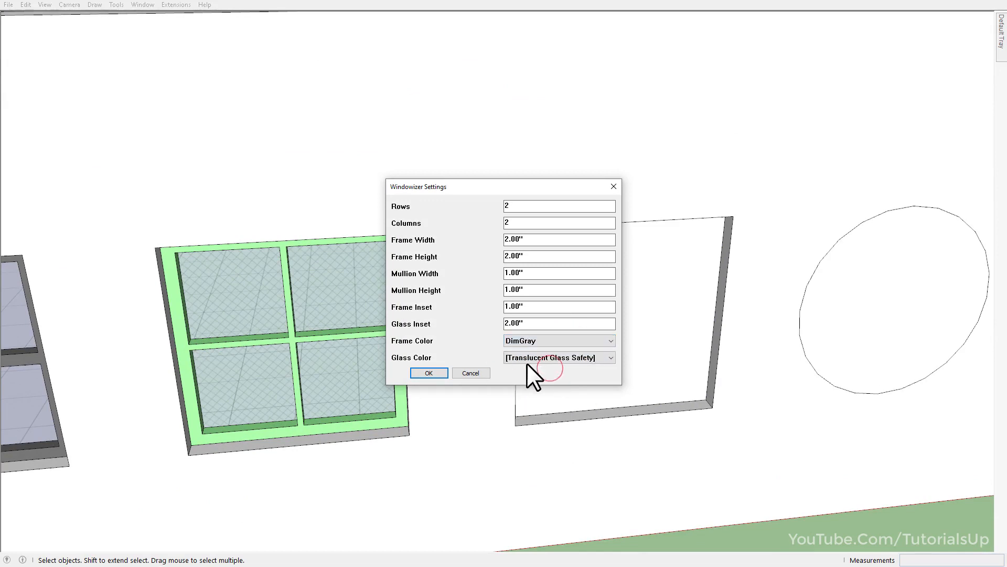
{"action": "left_click", "coordinate": [528, 356]}
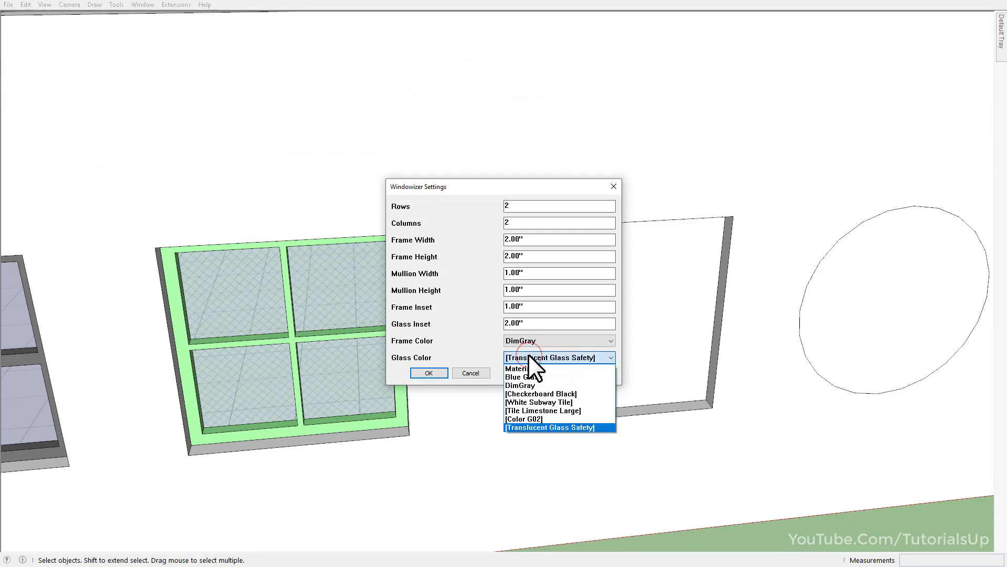
{"action": "left_click", "coordinate": [531, 425]}
{"action": "left_click", "coordinate": [436, 373]}
{"action": "middle_click_drag", "start_coordinate": [436, 375], "coordinate": [469, 336]}
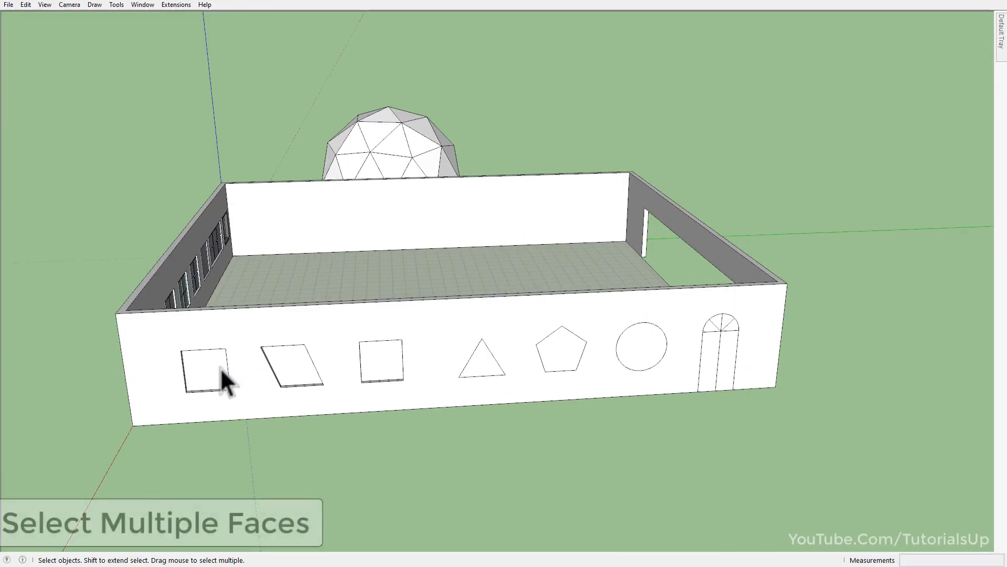
Select the three quadrilateral faces, the triangle, the pentagon and the circle together on the wall with the empty openings.
{"action": "left_click", "coordinate": [209, 366]}
{"action": "scroll", "coordinate": [197, 370], "scroll_direction": "up", "scroll_amount": 5}
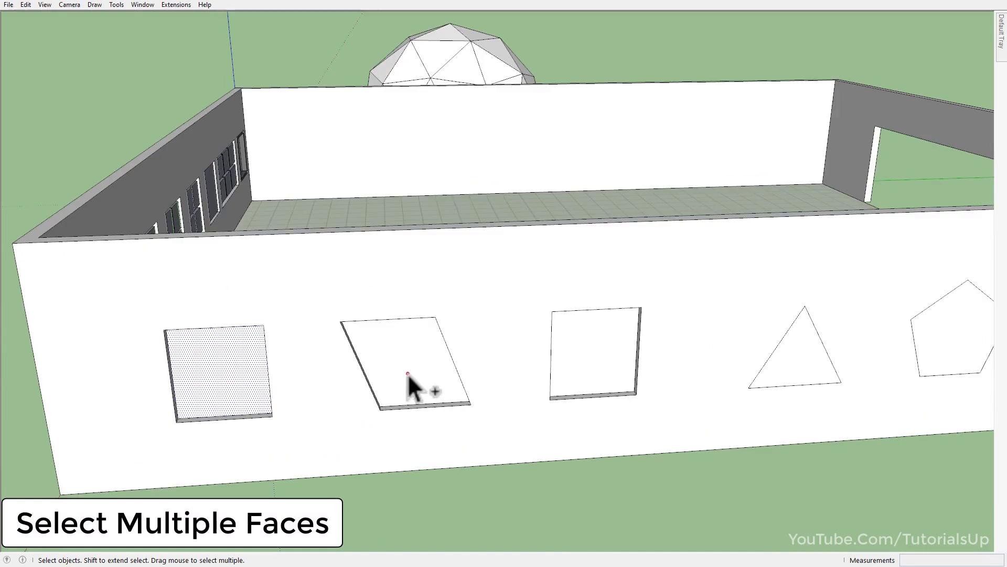
{"action": "left_click", "coordinate": [408, 372], "text": "ctrl"}
{"action": "left_click", "coordinate": [582, 357], "text": "ctrl"}
{"action": "left_click", "coordinate": [922, 357], "text": "ctrl"}
{"action": "scroll", "coordinate": [860, 367], "scroll_direction": "down", "scroll_amount": 3}
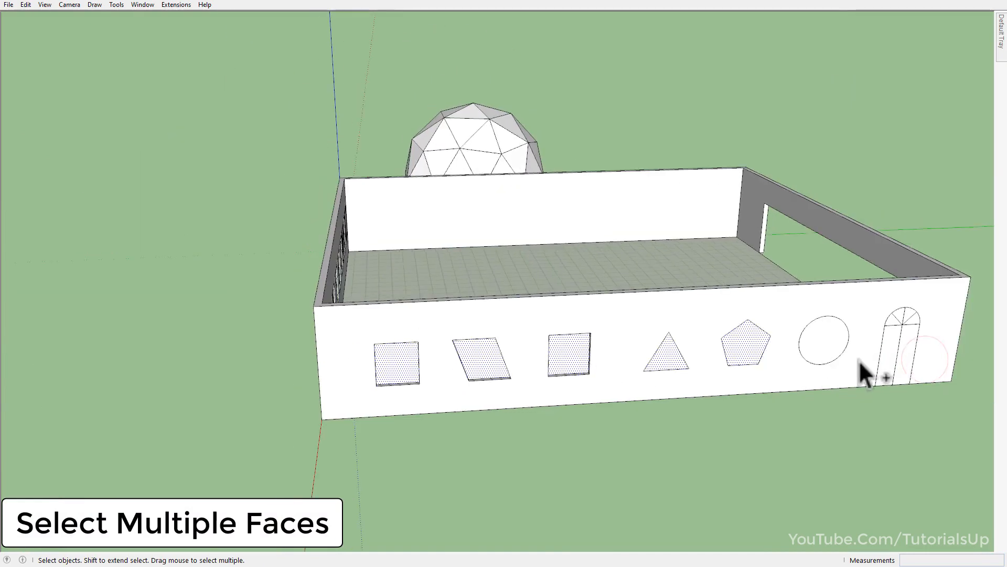
{"action": "scroll", "coordinate": [858, 360], "scroll_direction": "up", "scroll_amount": 3}
{"action": "left_click", "coordinate": [804, 346], "text": "ctrl"}
{"action": "scroll", "coordinate": [804, 346], "scroll_direction": "down", "scroll_amount": 2}
{"action": "middle_click_drag", "start_coordinate": [382, 352], "coordinate": [668, 385]}
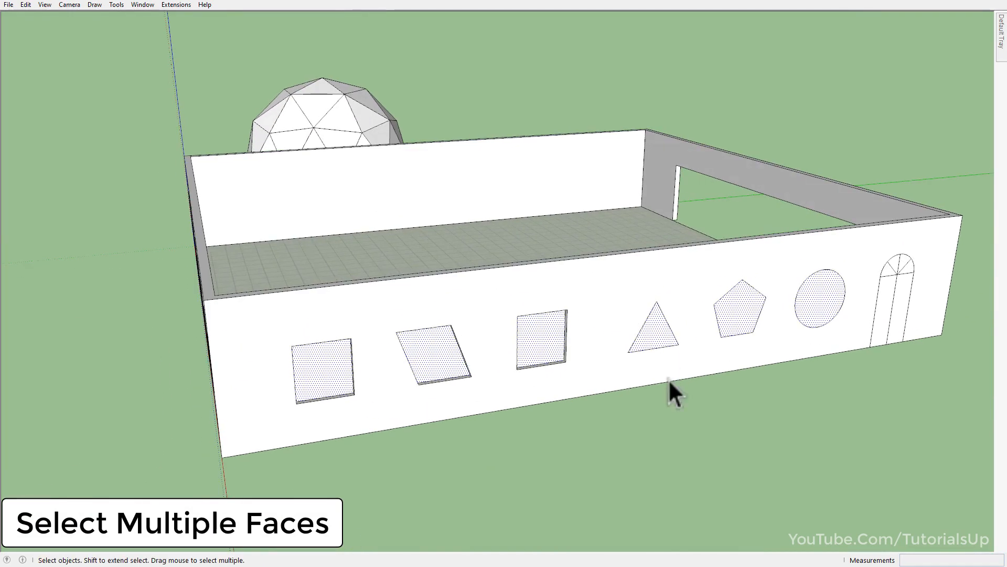
Windowize all selected quadrilateral faces with shared two-by-two settings, a Color G02 frame and Translucent Glass Safety glass.
{"action": "scroll", "coordinate": [669, 379], "scroll_direction": "up", "scroll_amount": 3}
{"action": "right_click", "coordinate": [488, 322]}
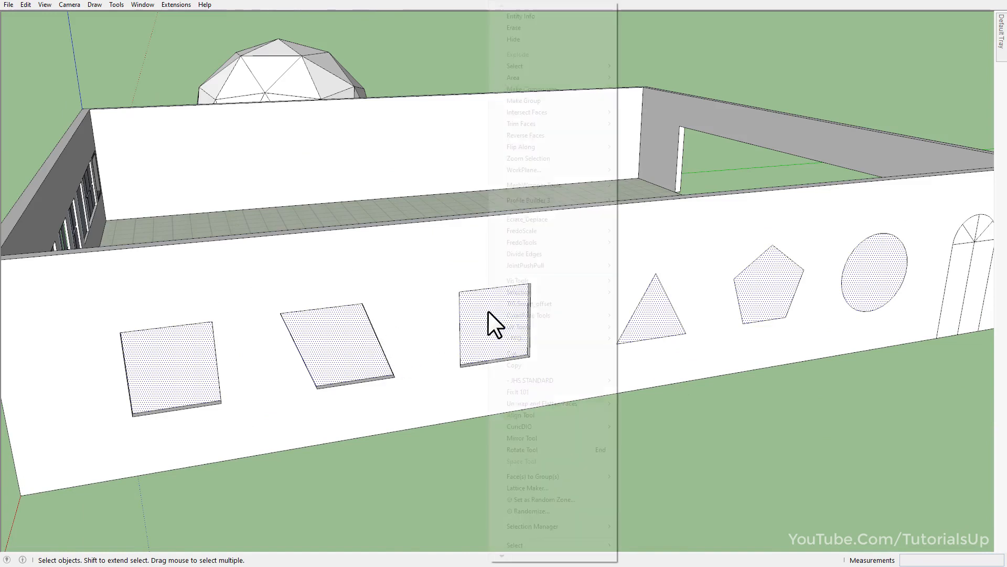
{"action": "mouse_move", "coordinate": [496, 545]}
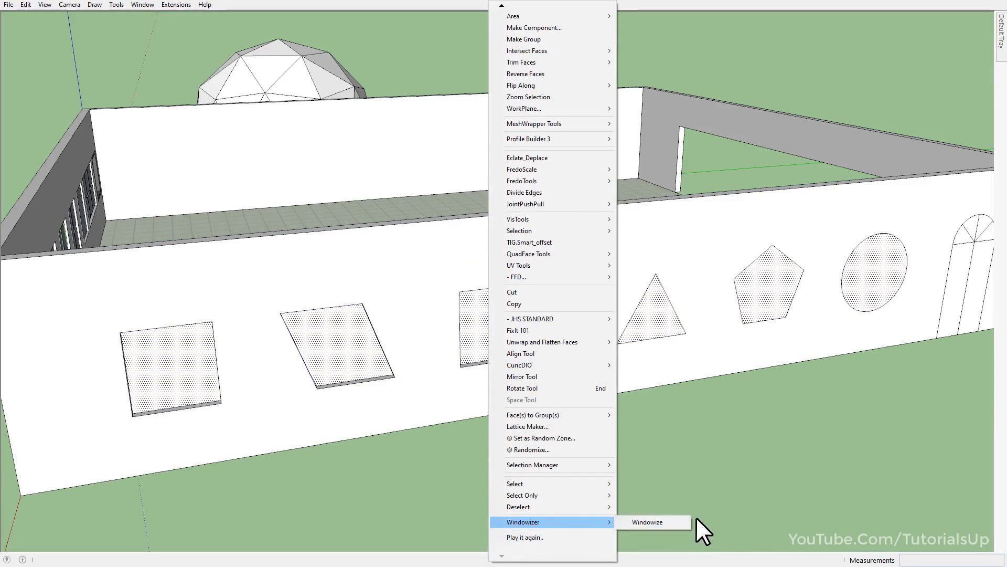
{"action": "left_click", "coordinate": [679, 522]}
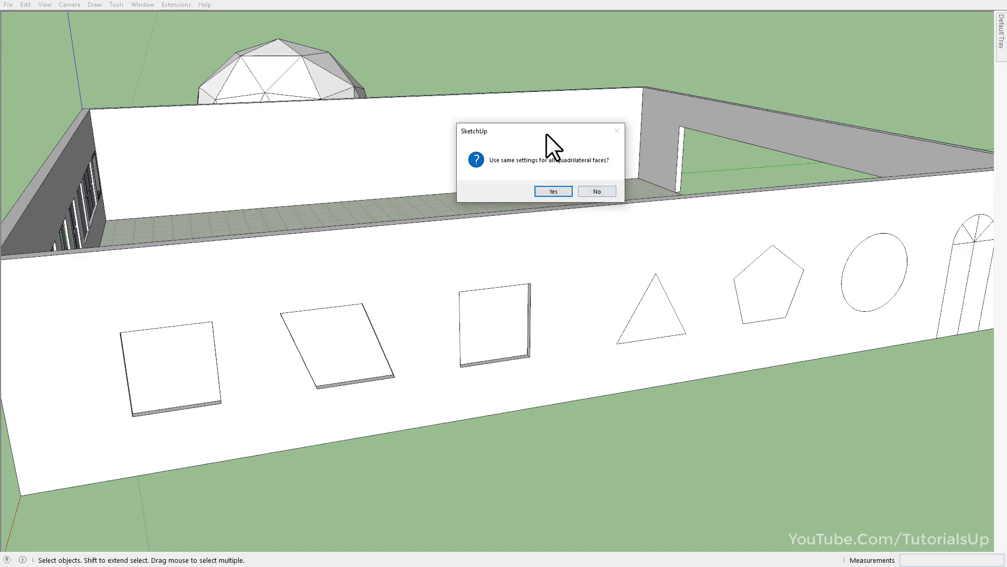
{"action": "mouse_move", "coordinate": [546, 133]}
{"action": "left_mouse_down"}
{"action": "mouse_move", "coordinate": [478, 178]}
{"action": "mouse_move", "coordinate": [464, 240]}
{"action": "left_mouse_up"}
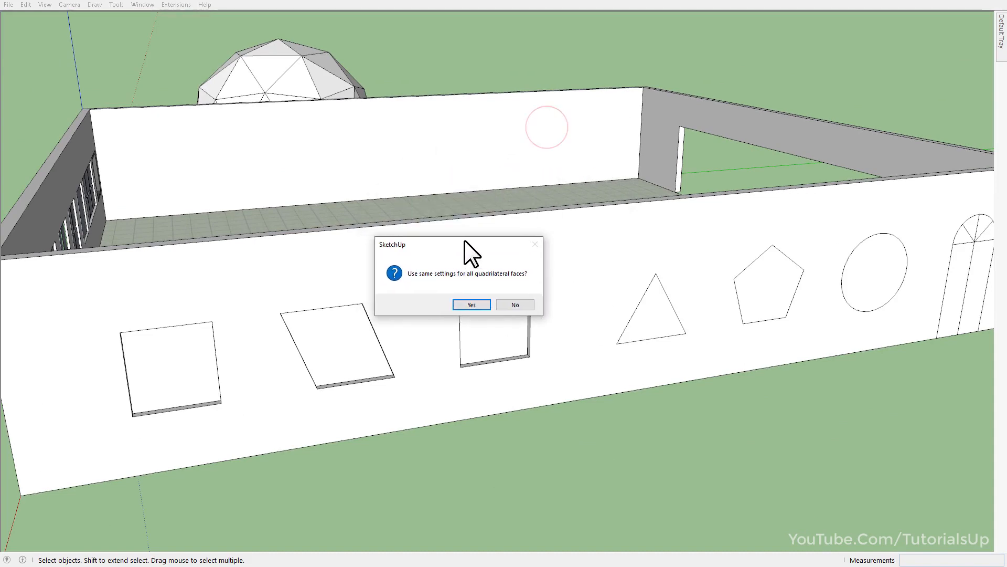
{"action": "left_click", "coordinate": [472, 305]}
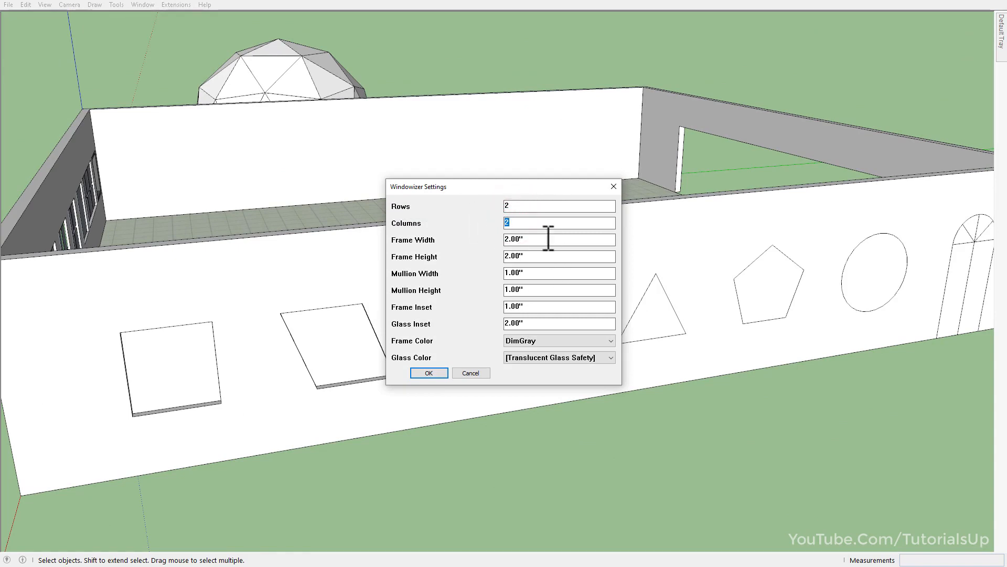
{"action": "left_click", "coordinate": [540, 341]}
{"action": "left_click", "coordinate": [536, 401]}
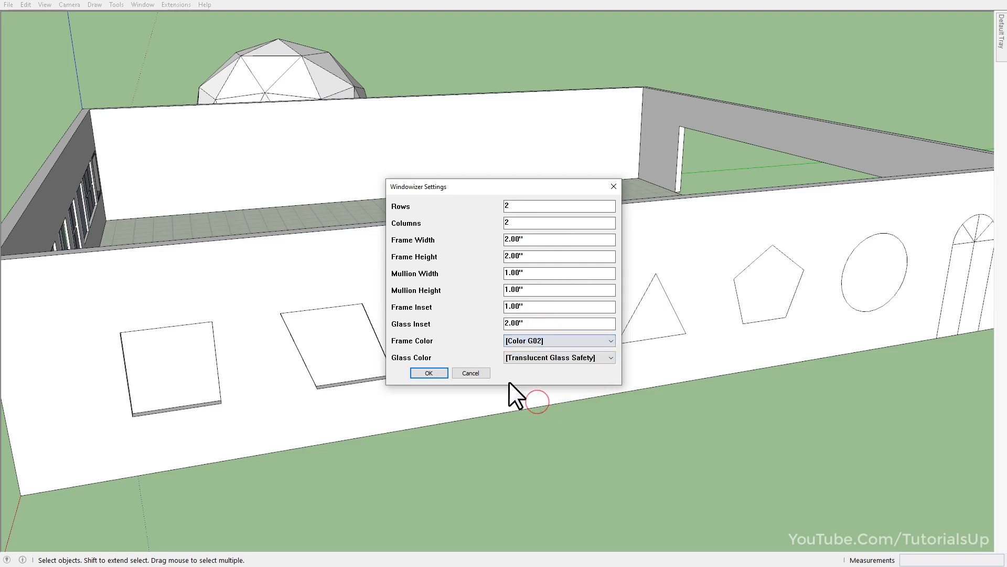
{"action": "left_click", "coordinate": [428, 373]}
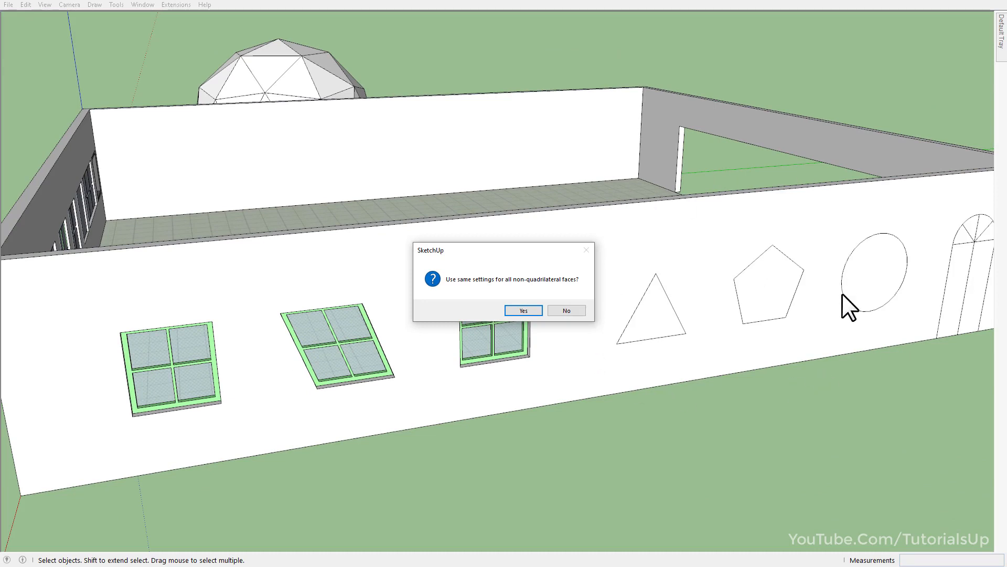
Windowize the triangle, pentagon and circle with shared settings, using a DimGray frame and Translucent Glass Safety glass.
{"action": "left_click", "coordinate": [523, 311]}
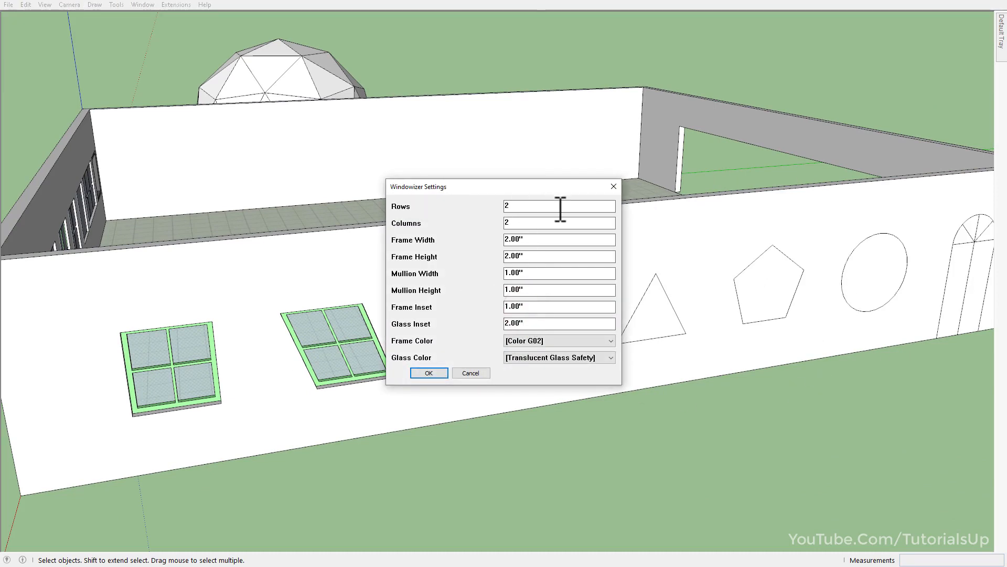
{"action": "left_click", "coordinate": [558, 342]}
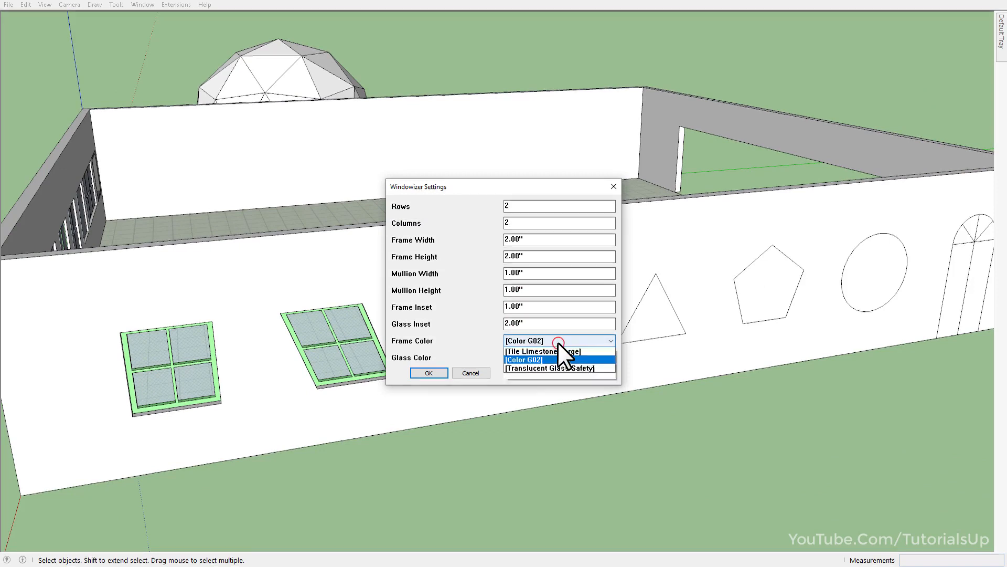
{"action": "left_click", "coordinate": [540, 369]}
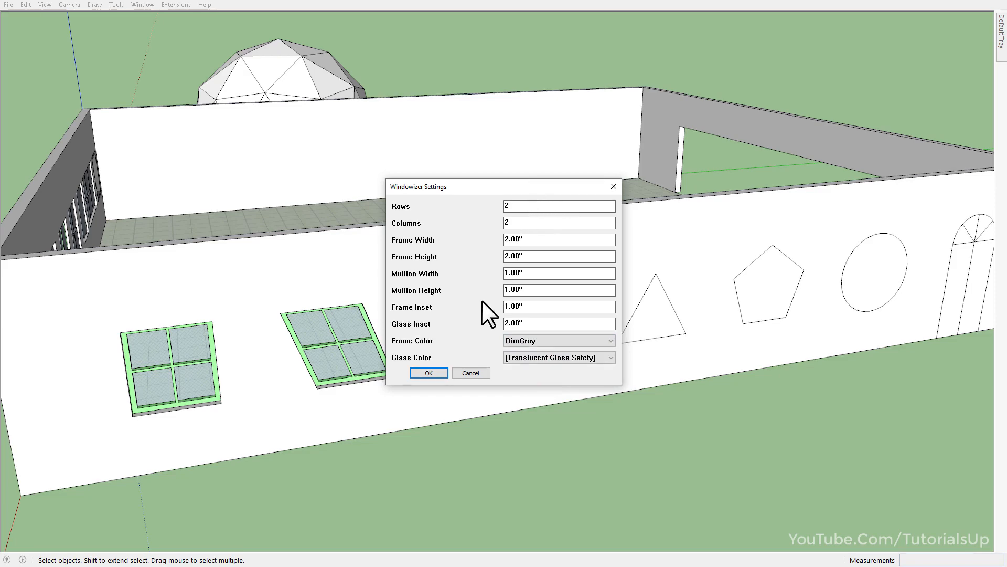
{"action": "left_click", "coordinate": [430, 372]}
Select all faces of the arched door and start Windowizer with the same settings for its quadrilateral faces.
{"action": "middle_click_drag", "start_coordinate": [871, 250], "coordinate": [284, 307]}
{"action": "scroll", "coordinate": [360, 274], "scroll_direction": "up", "scroll_amount": 5}
{"action": "left_click", "coordinate": [393, 272]}
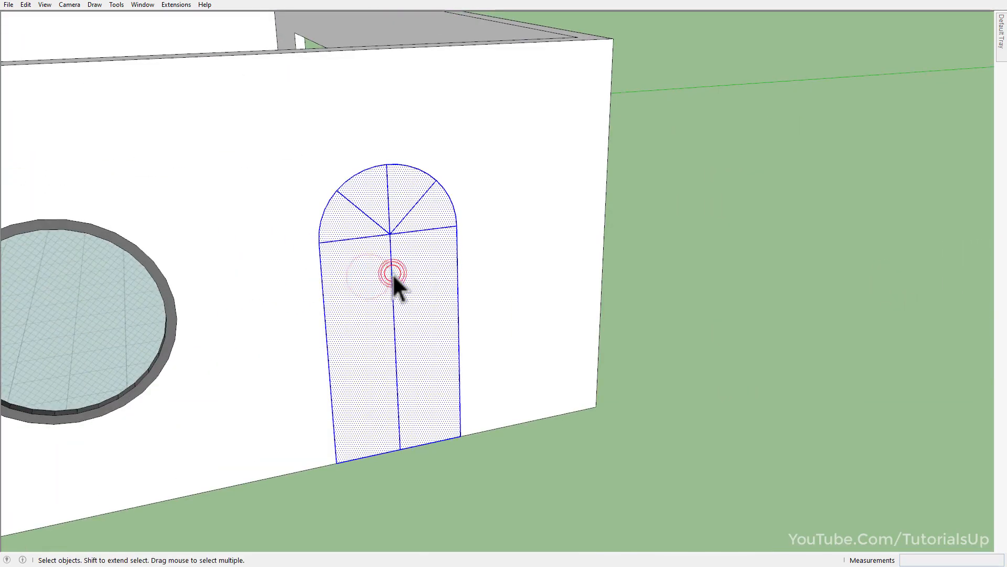
{"action": "key", "text": "w"}
{"action": "left_click", "coordinate": [521, 310]}
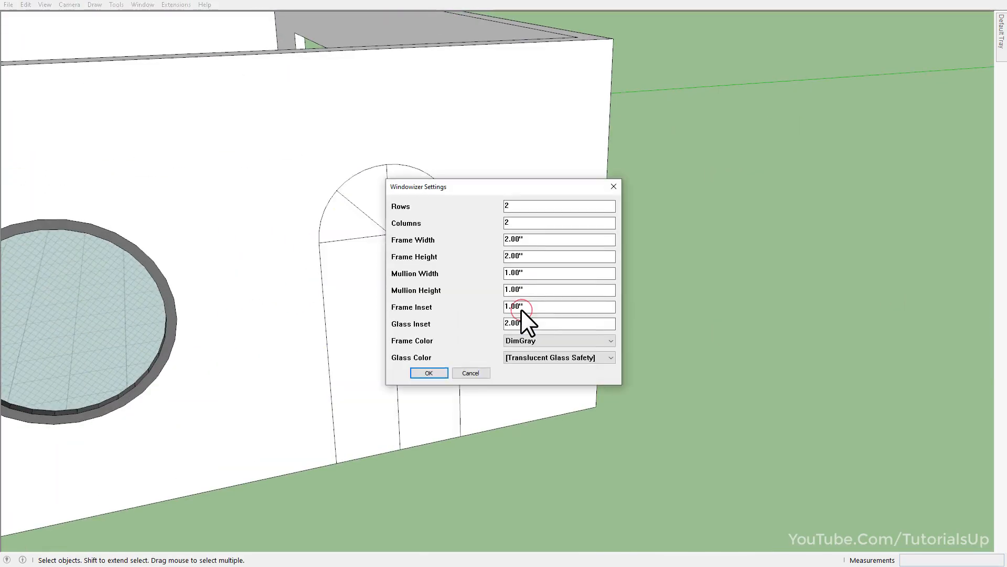
Generate the door's quadrilateral panels with 1 row, 1 column, frame width and height 1, and Blue Glass.
{"action": "left_click_drag", "start_coordinate": [524, 207], "coordinate": [452, 205]}
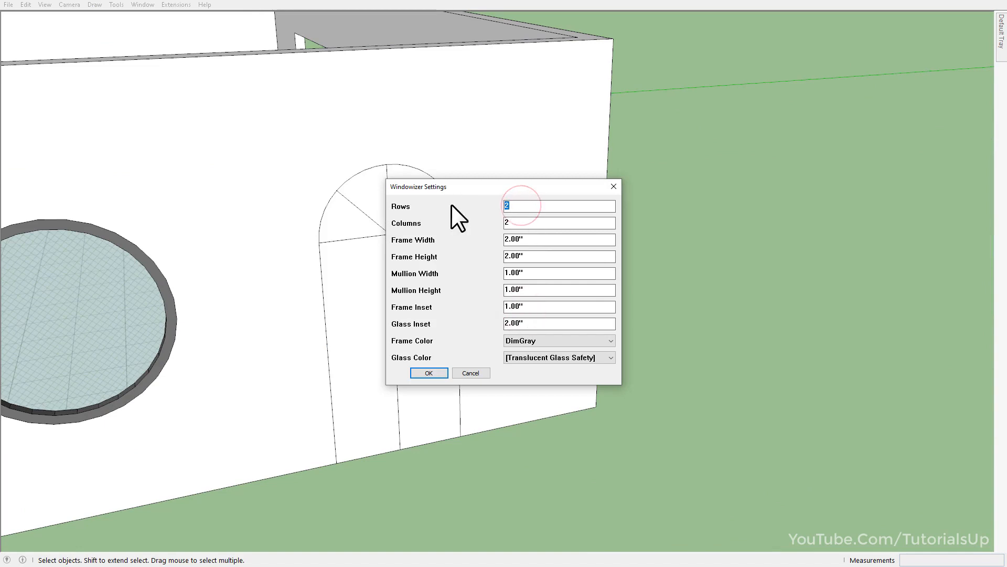
{"action": "type", "text": "1"}
{"action": "left_click_drag", "start_coordinate": [543, 221], "coordinate": [446, 215]}
{"action": "type", "text": "1"}
{"action": "left_click_drag", "start_coordinate": [541, 257], "coordinate": [508, 278]}
{"action": "type", "text": "1"}
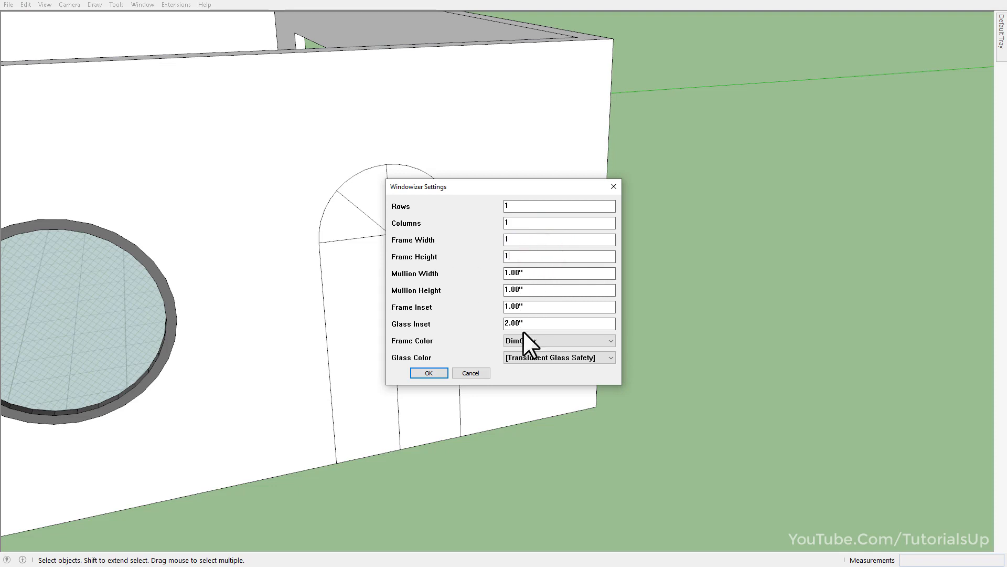
{"action": "left_click", "coordinate": [536, 358]}
{"action": "left_click", "coordinate": [539, 377]}
{"action": "left_click", "coordinate": [429, 372]}
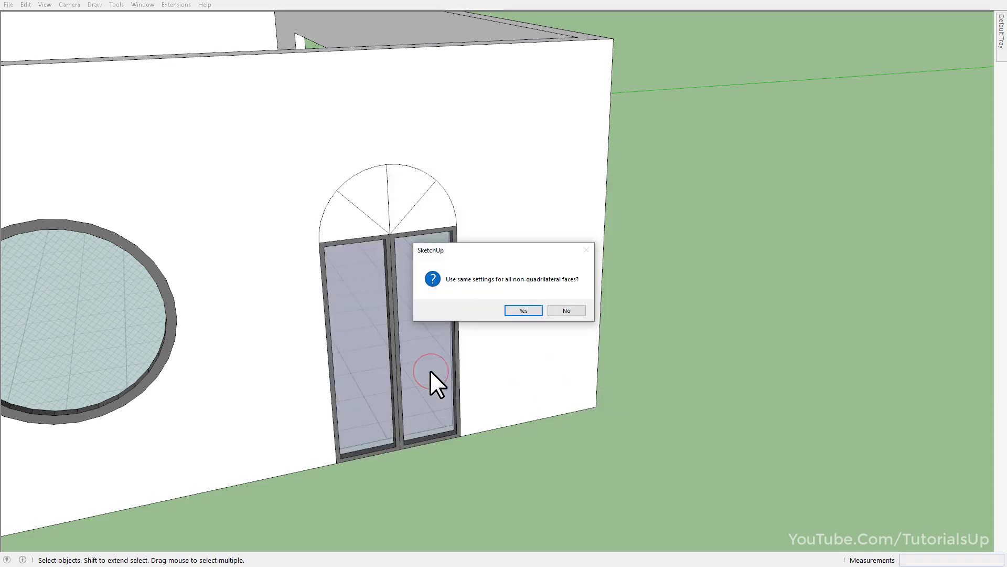
Generate the door's arch panes with shared settings, frame width and height .5, a DimGray frame and Translucent Glass Safety glass.
{"action": "left_click", "coordinate": [523, 311]}
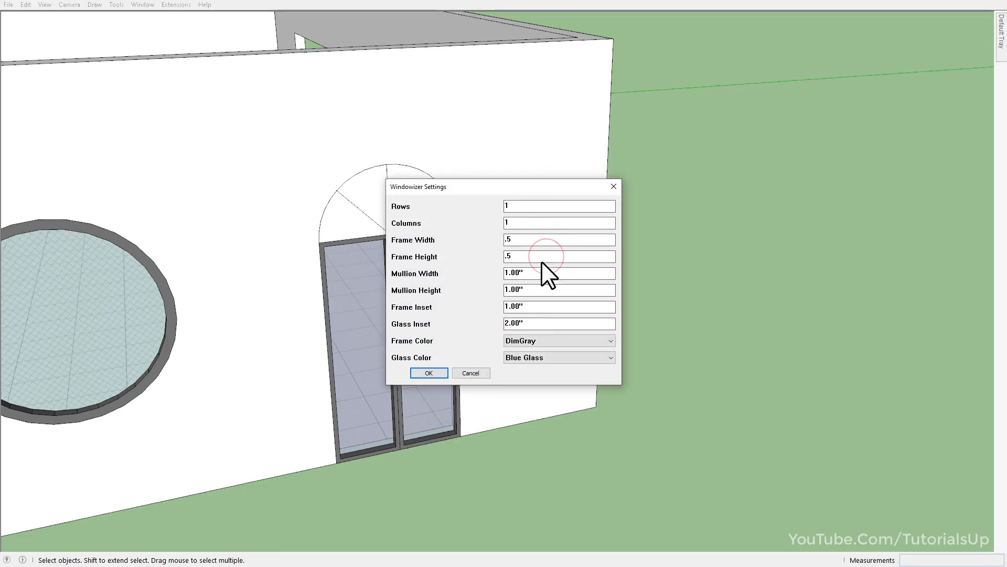
{"action": "left_click", "coordinate": [548, 357]}
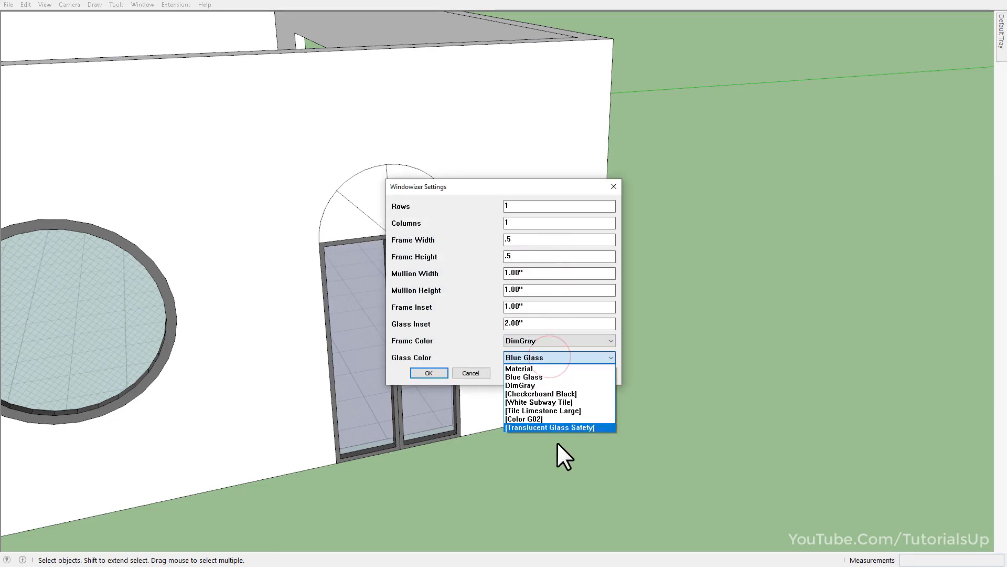
{"action": "left_click", "coordinate": [559, 426]}
{"action": "left_click", "coordinate": [423, 372]}
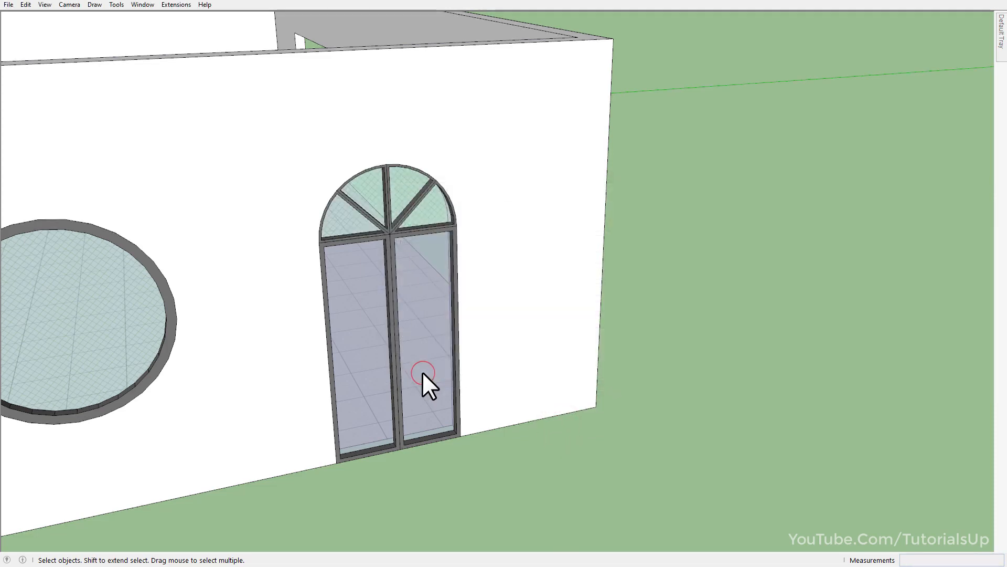
Draw a rectangle from corner to opposite corner to close the large wall opening with a face.
{"action": "scroll", "coordinate": [329, 177], "scroll_direction": "up", "scroll_amount": 6}
{"action": "middle_click_drag", "start_coordinate": [449, 288], "coordinate": [442, 251]}
{"action": "scroll", "coordinate": [499, 209], "scroll_direction": "down", "scroll_amount": 8}
{"action": "middle_click_drag", "start_coordinate": [513, 328], "coordinate": [315, 416]}
{"action": "scroll", "coordinate": [299, 402], "scroll_direction": "up", "scroll_amount": 3}
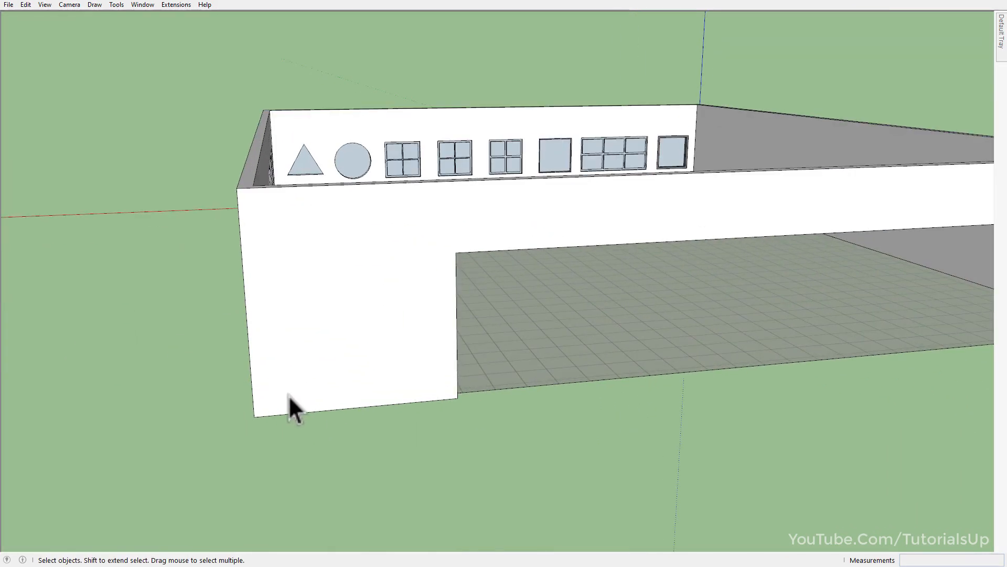
{"action": "key", "text": "r"}
{"action": "left_click", "coordinate": [457, 253]}
{"action": "scroll", "coordinate": [322, 273], "scroll_direction": "down", "scroll_amount": 3}
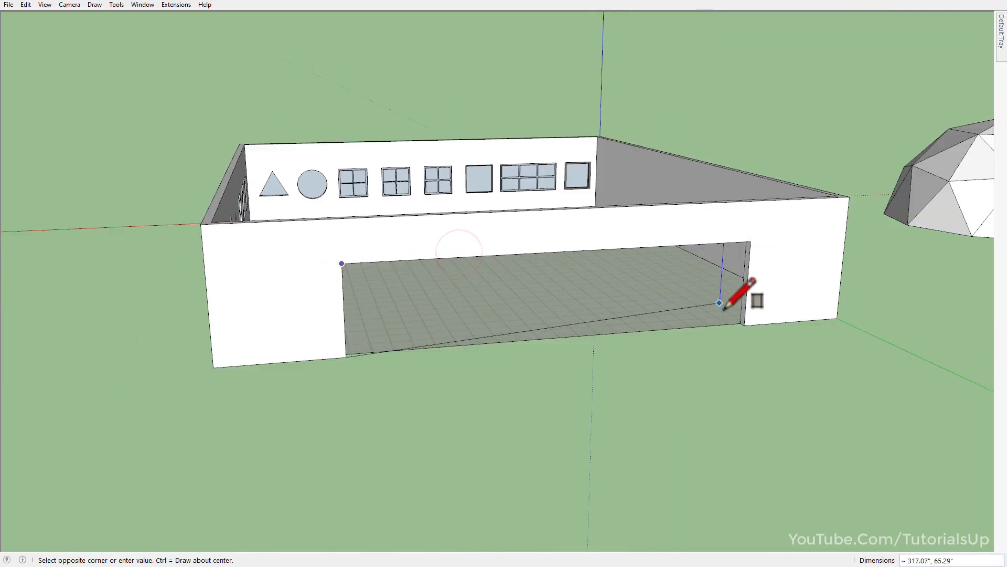
{"action": "left_click", "coordinate": [751, 325]}
{"action": "scroll", "coordinate": [604, 297], "scroll_direction": "up", "scroll_amount": 3}
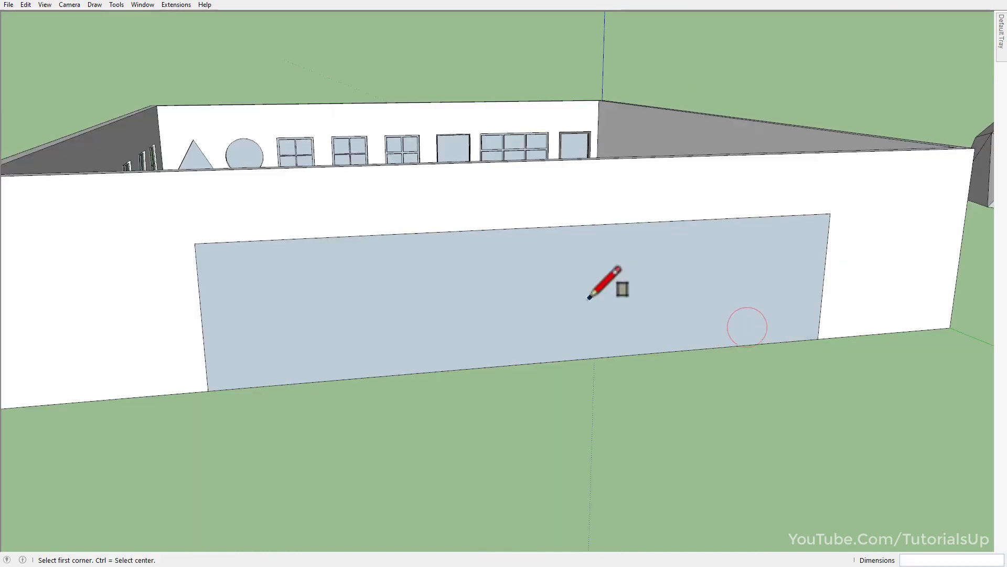
Reverse the new face that fills the large opening.
{"action": "key", "text": "space"}
{"action": "left_click", "coordinate": [599, 309]}
{"action": "right_click", "coordinate": [599, 308]}
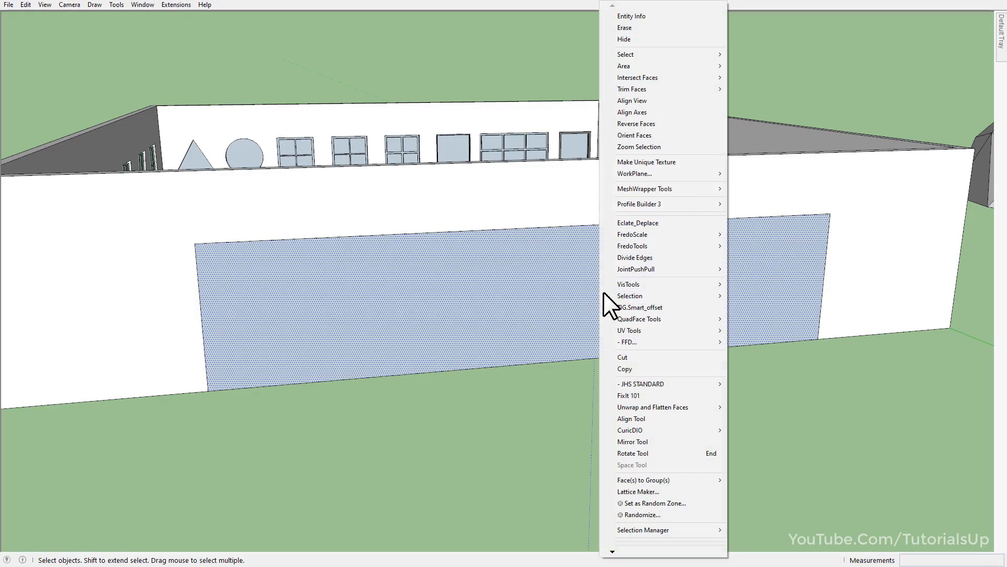
{"action": "left_click", "coordinate": [678, 122]}
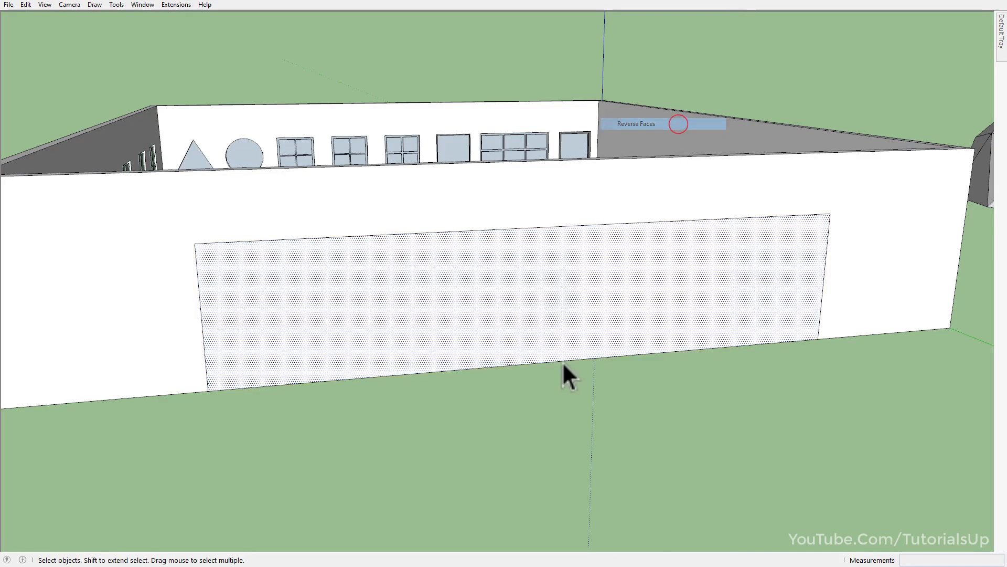
Copy the upper edge of the large opening's face a short distance down to create a transom line.
{"action": "left_click", "coordinate": [799, 218]}
{"action": "key", "text": "ctrl"}
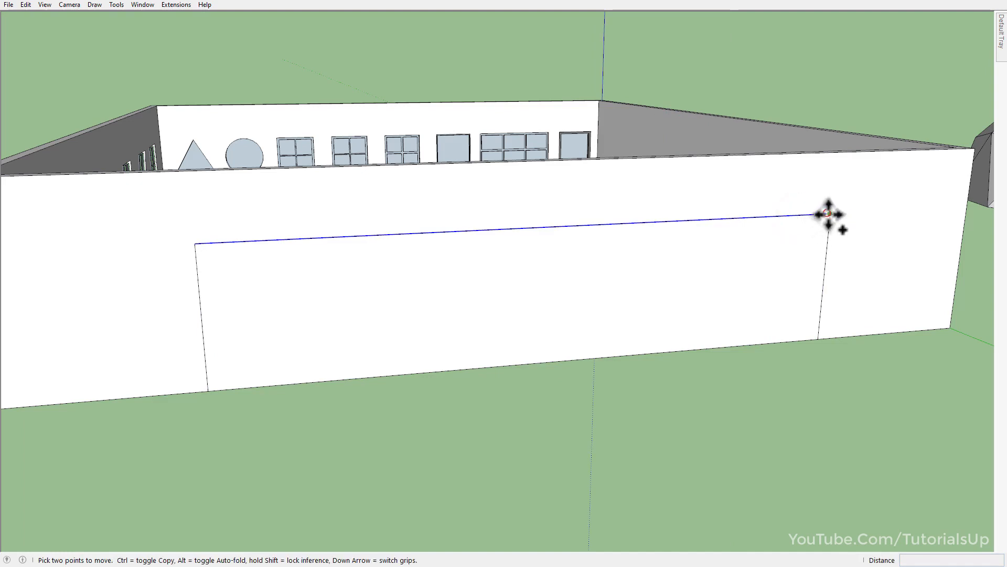
{"action": "left_click", "coordinate": [830, 214]}
{"action": "left_click", "coordinate": [828, 240]}
{"action": "key", "text": "space"}
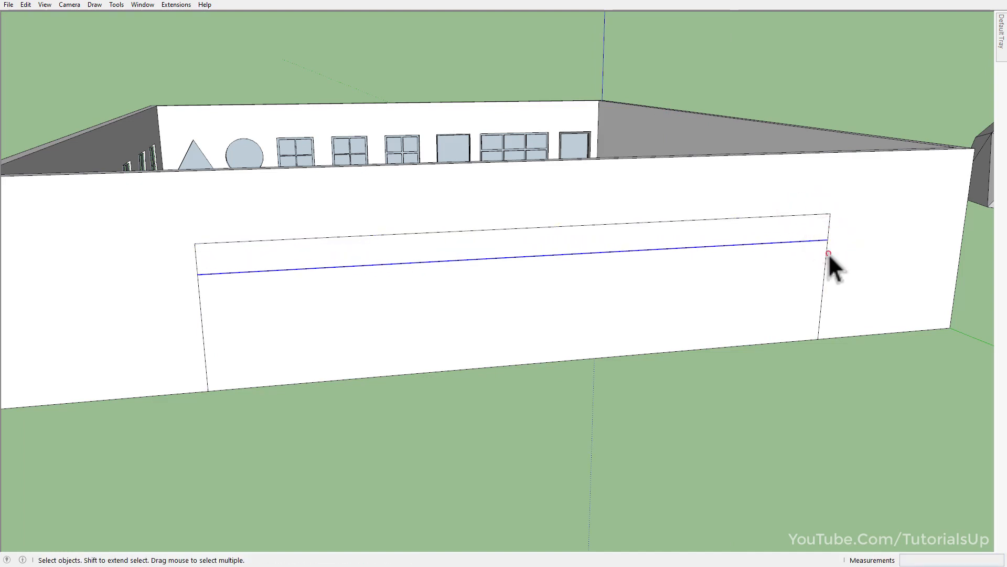
Copy one vertical side edge of the large face, both segments, to the opposite side and divide the span into 8 equal bays.
{"action": "left_click", "coordinate": [829, 254]}
{"action": "left_click", "coordinate": [828, 232]}
{"action": "left_click", "coordinate": [825, 256]}
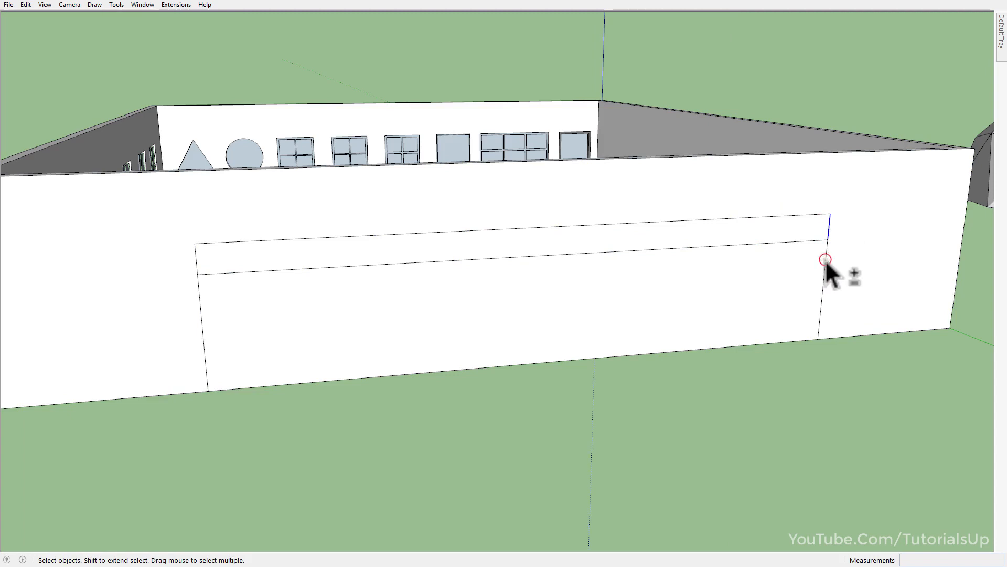
{"action": "key", "text": "m"}
{"action": "left_click", "coordinate": [829, 214]}
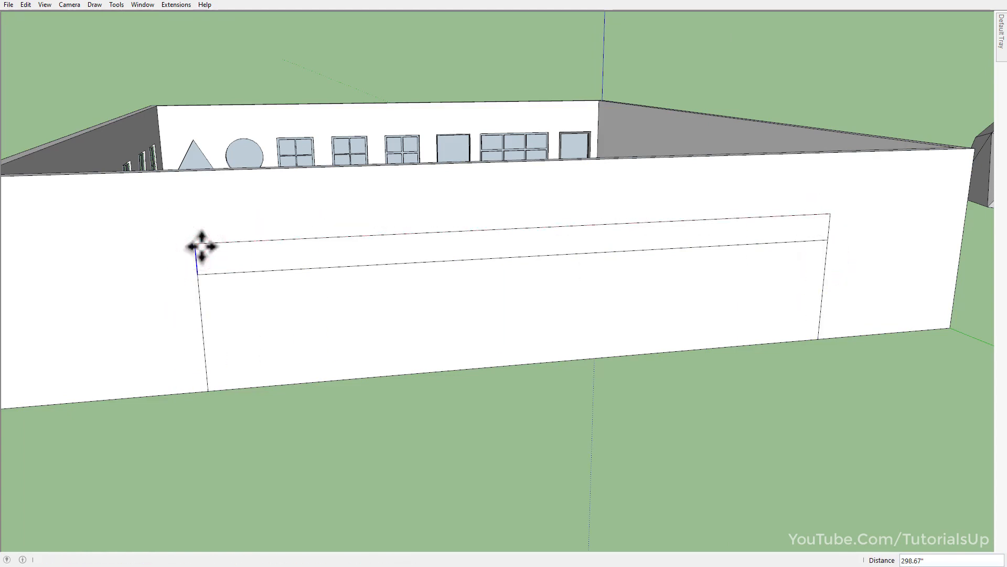
{"action": "key", "text": "Return"}
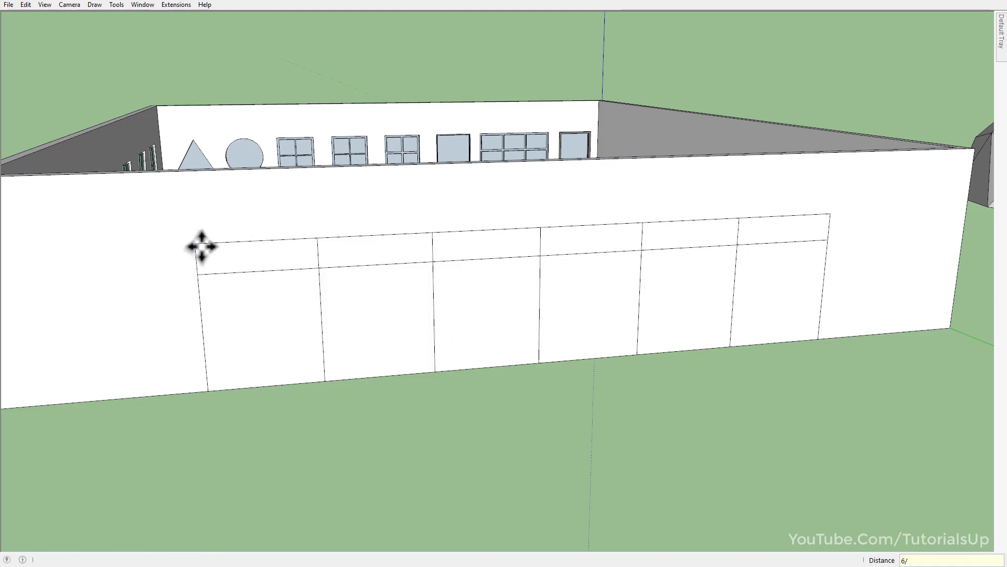
{"action": "type", "text": "8/"}
{"action": "key", "text": "Return"}
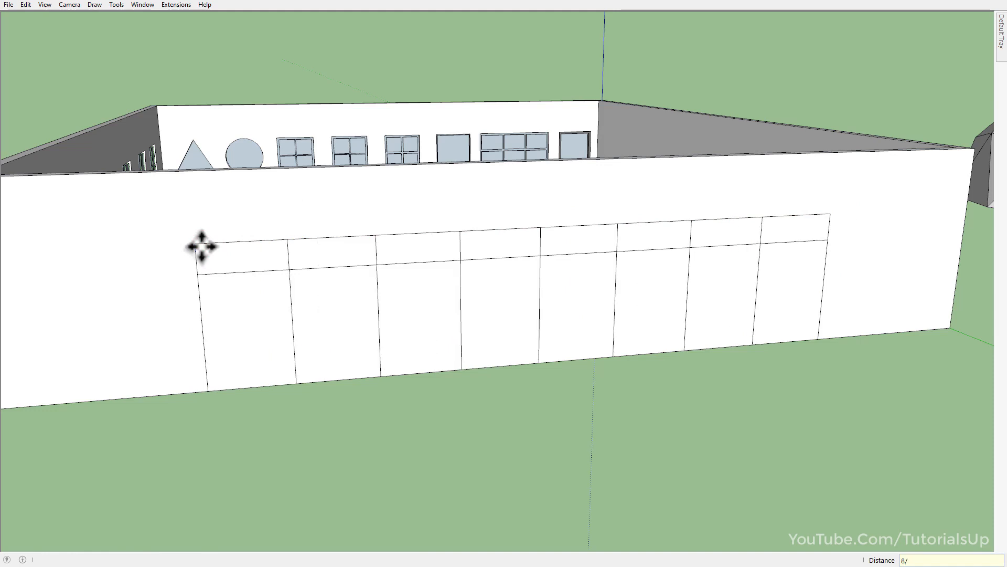
{"action": "key", "text": "space"}
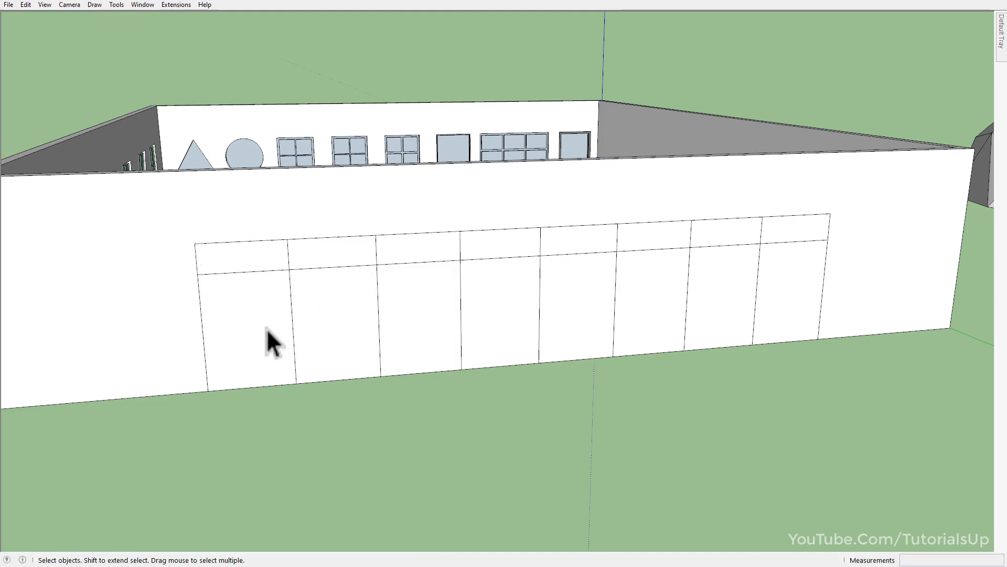
Create Windowizer windows in all the divided storefront faces with shared settings of 1 row, 1 column, and 1" frame width and height.
{"action": "triple_click", "coordinate": [266, 328]}
{"action": "right_click", "coordinate": [440, 335]}
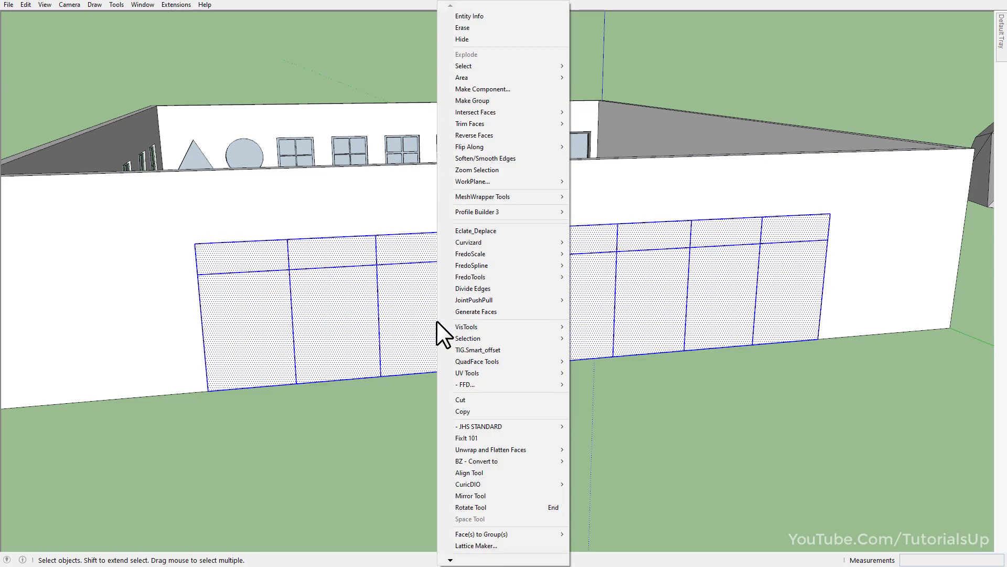
{"action": "mouse_move", "coordinate": [450, 560]}
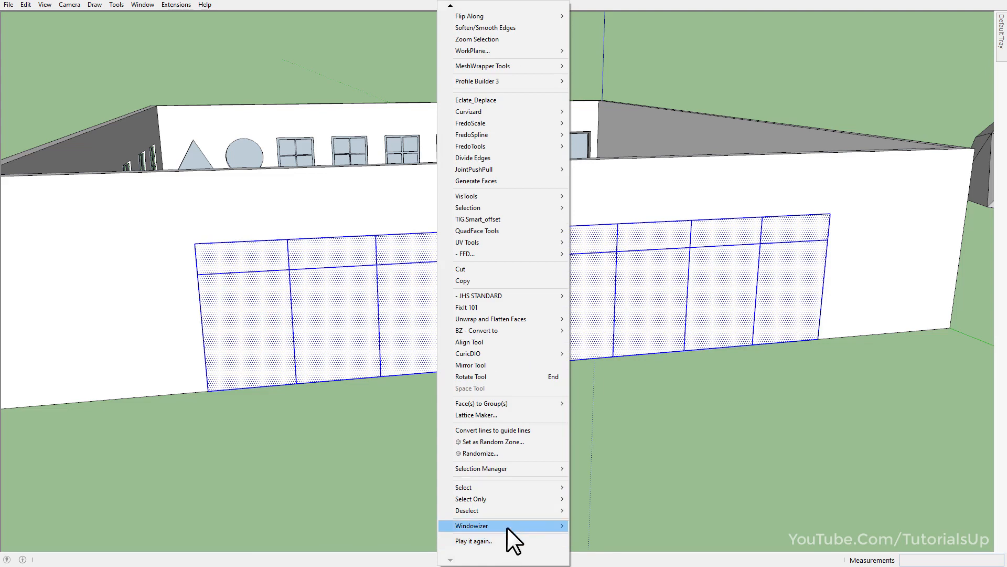
{"action": "mouse_move", "coordinate": [506, 527]}
{"action": "left_click", "coordinate": [632, 529]}
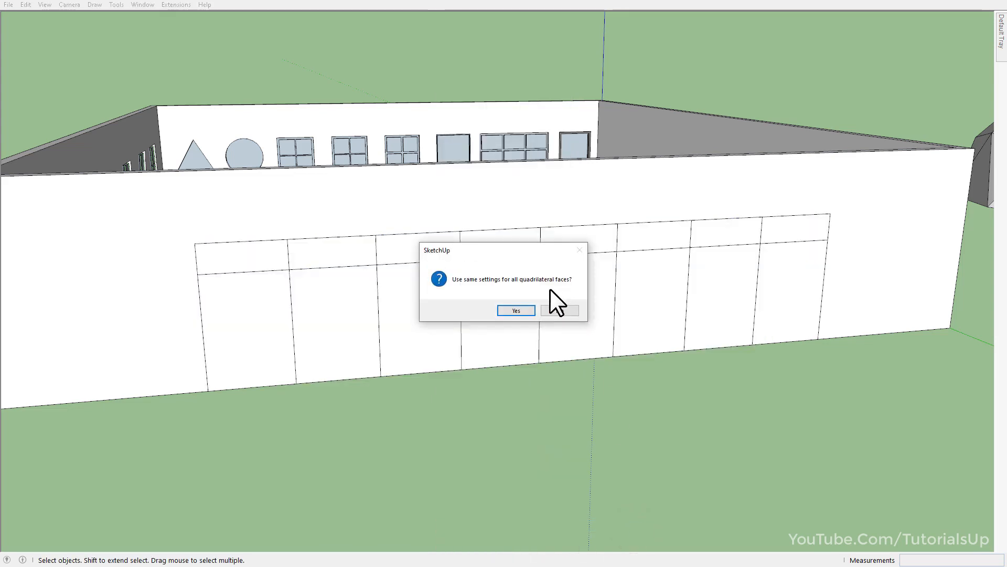
{"action": "left_click", "coordinate": [516, 310]}
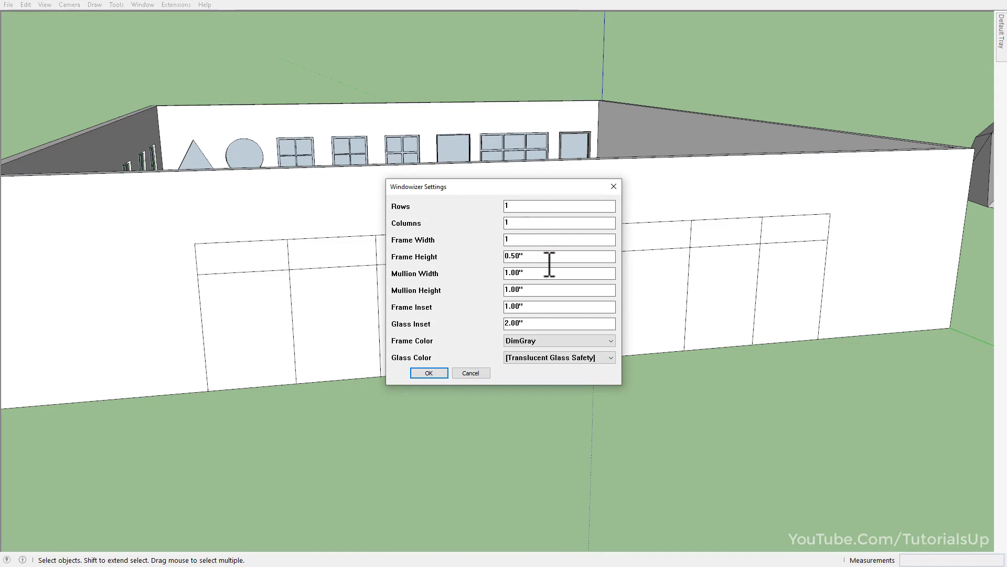
{"action": "key", "text": "BackSpace"}
{"action": "type", "text": "1"}
{"action": "left_click", "coordinate": [429, 373]}
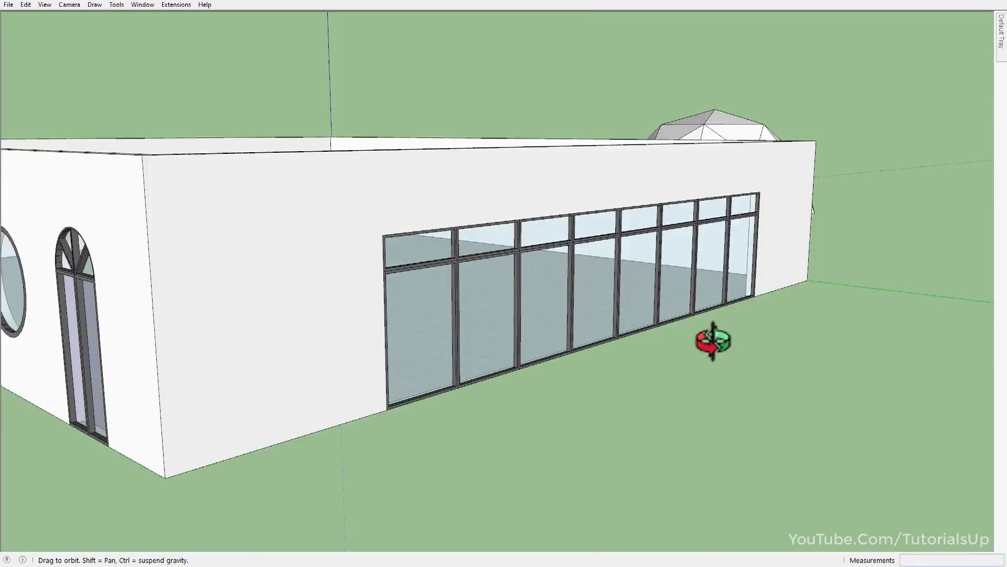
Open the building's wall group for editing and draw a small rectangle on the outer face of the blank wall.
{"action": "left_click_drag", "start_coordinate": [714, 342], "coordinate": [370, 334]}
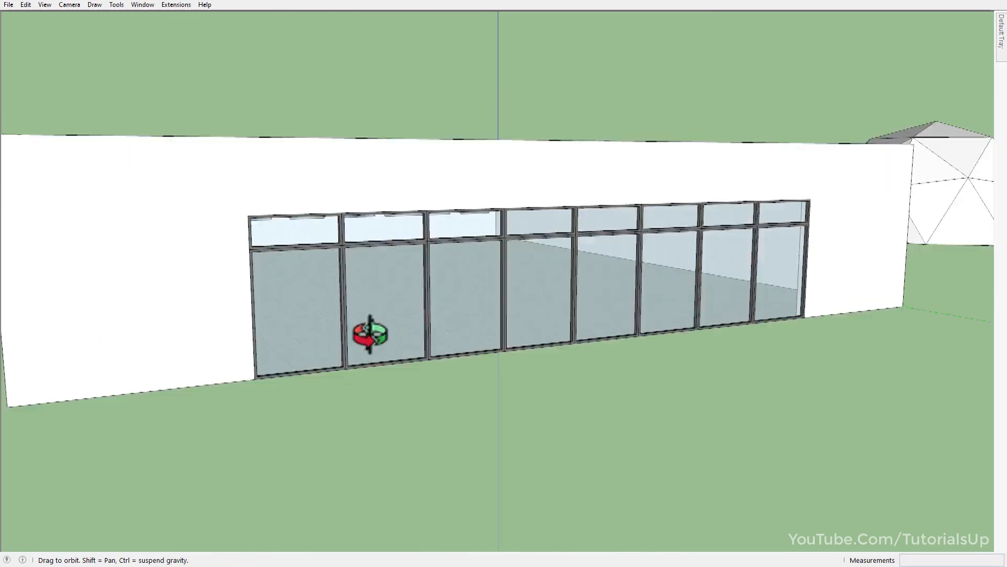
{"action": "middle_click_drag", "start_coordinate": [371, 334], "coordinate": [144, 362]}
{"action": "scroll", "coordinate": [262, 286], "scroll_direction": "down", "scroll_amount": 4}
{"action": "middle_click_drag", "start_coordinate": [645, 303], "coordinate": [453, 375]}
{"action": "scroll", "coordinate": [414, 358], "scroll_direction": "up", "scroll_amount": 2}
{"action": "scroll", "coordinate": [417, 358], "scroll_direction": "down", "scroll_amount": 2}
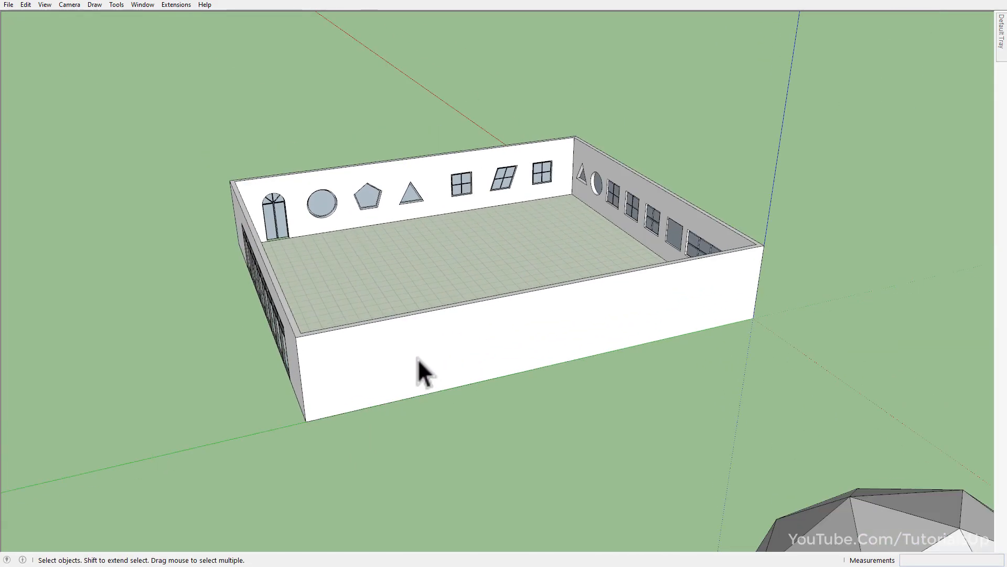
{"action": "scroll", "coordinate": [420, 360], "scroll_direction": "up", "scroll_amount": 2}
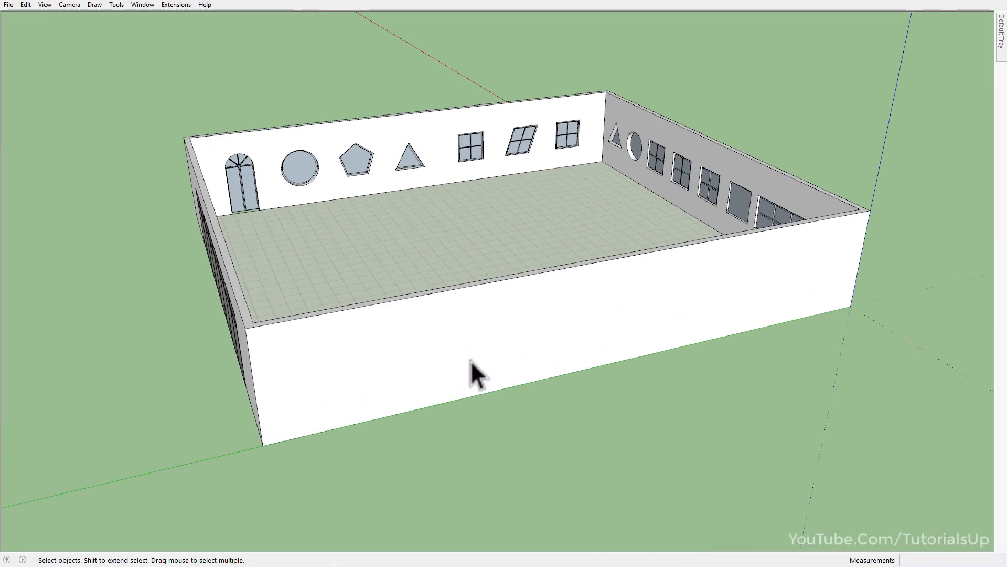
{"action": "triple_click", "coordinate": [471, 360]}
{"action": "key", "text": "r"}
{"action": "left_click", "coordinate": [454, 332]}
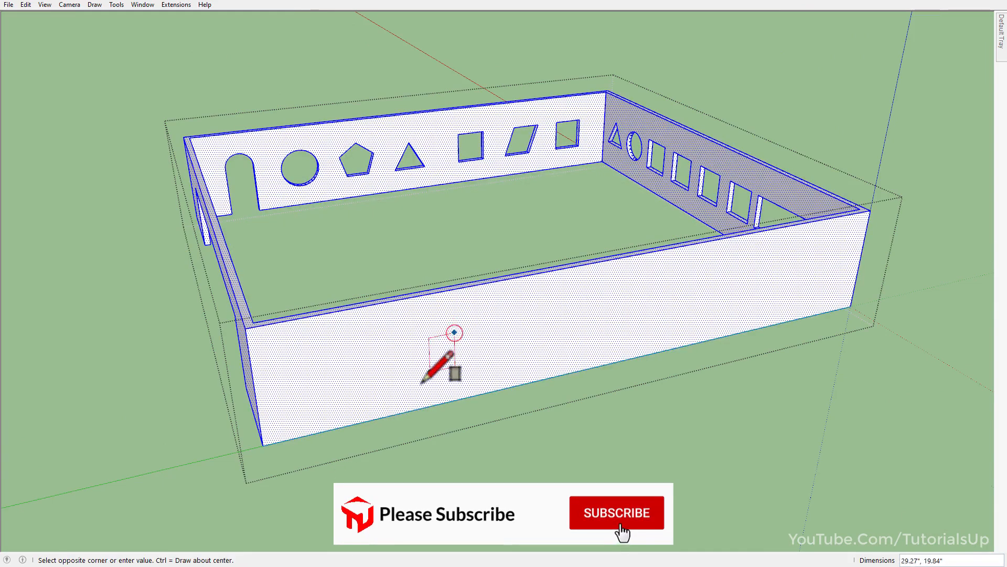
{"action": "left_click", "coordinate": [409, 384]}
{"action": "key", "text": "space"}
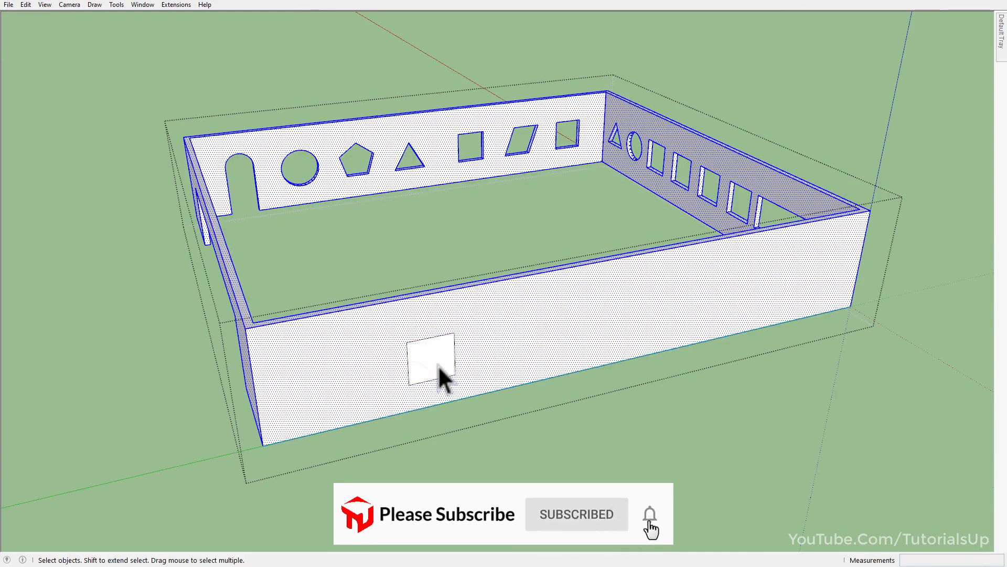
Copy the rectangular face a short distance sideways along the same wall.
{"action": "key", "text": "p"}
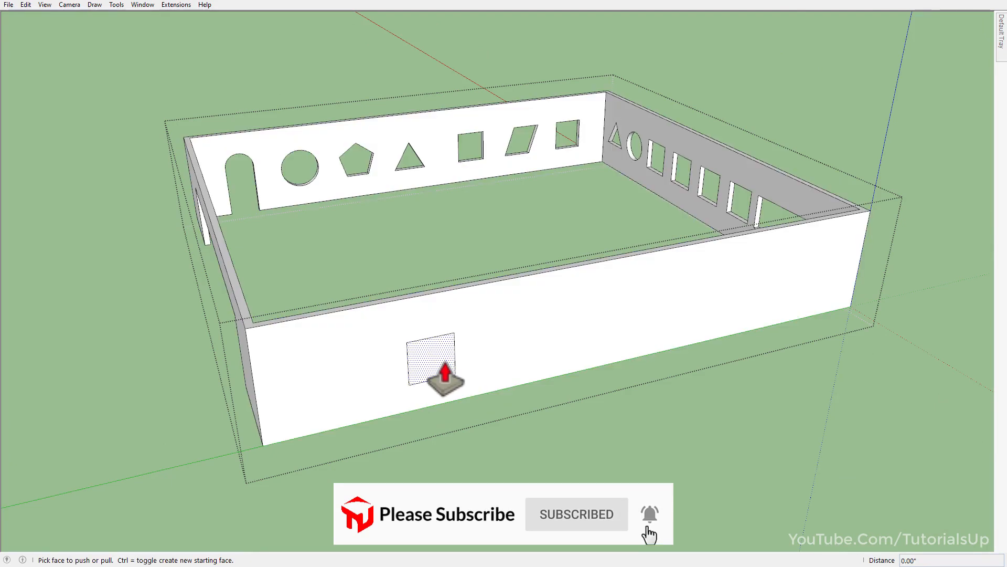
{"action": "key", "text": "space"}
{"action": "left_click", "coordinate": [441, 364]}
{"action": "key", "text": "m"}
{"action": "key", "text": "ctrl"}
{"action": "left_click", "coordinate": [475, 313]}
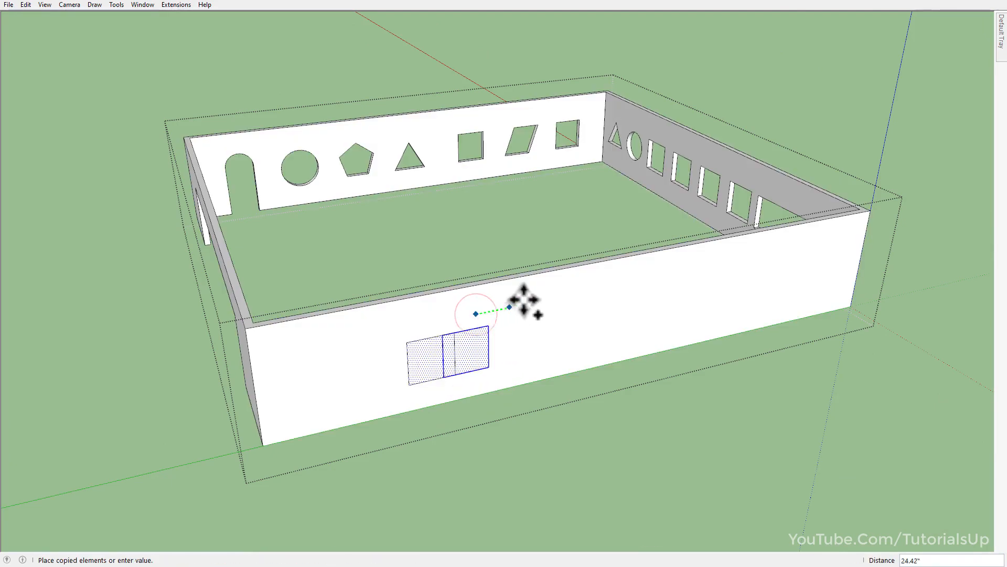
{"action": "left_click", "coordinate": [539, 297]}
{"action": "key", "text": "space"}
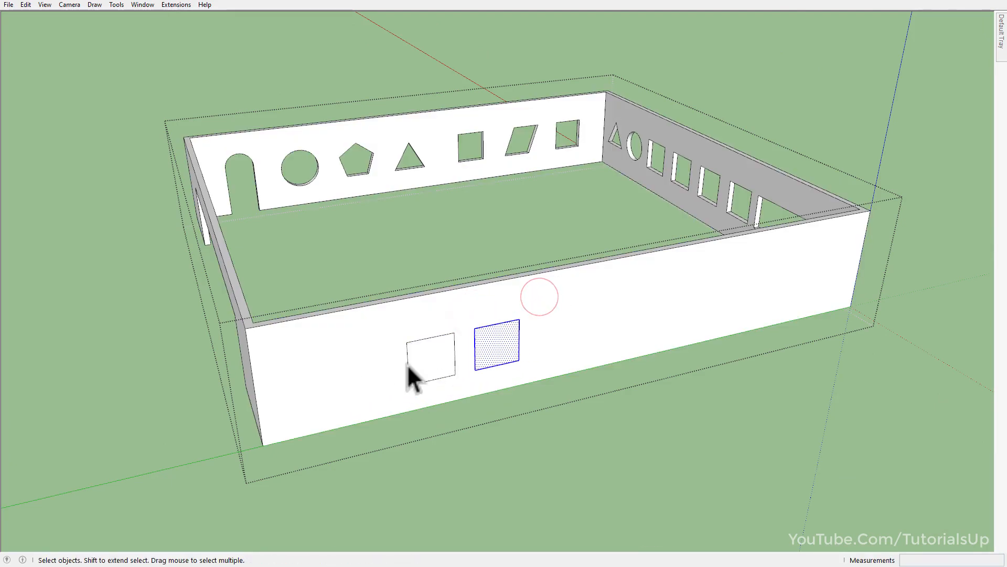
Push both rectangular faces through the wall's thickness to cut two window openings.
{"action": "scroll", "coordinate": [408, 366], "scroll_direction": "up", "scroll_amount": 4}
{"action": "key", "text": "p"}
{"action": "left_click", "coordinate": [546, 340]}
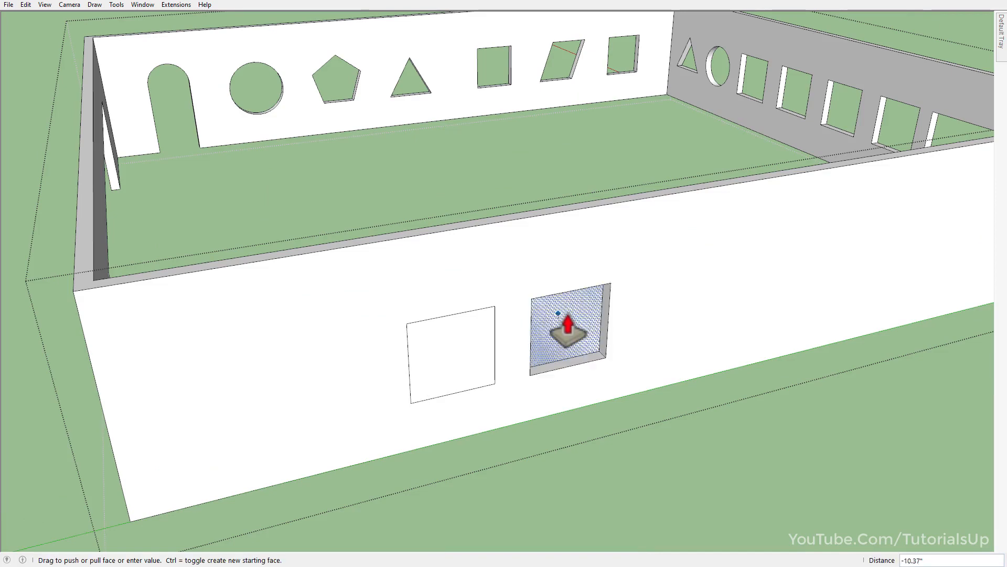
{"action": "left_click", "coordinate": [564, 333]}
{"action": "double_click", "coordinate": [448, 377]}
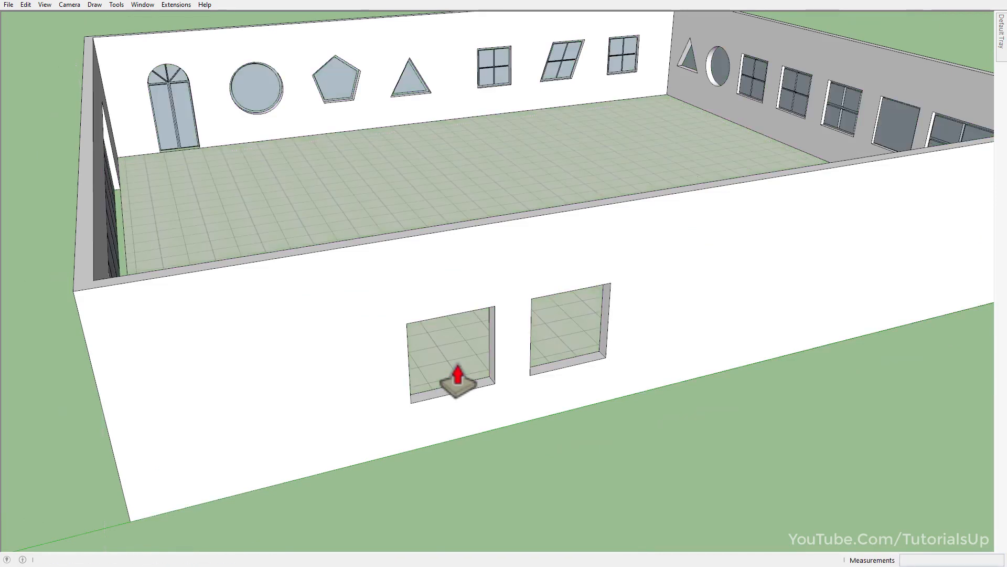
{"action": "key", "text": "space"}
Close the two new openings with rectangles drawn corner to corner and reverse the first opening's face.
{"action": "key", "text": "r"}
{"action": "left_click", "coordinate": [407, 324]}
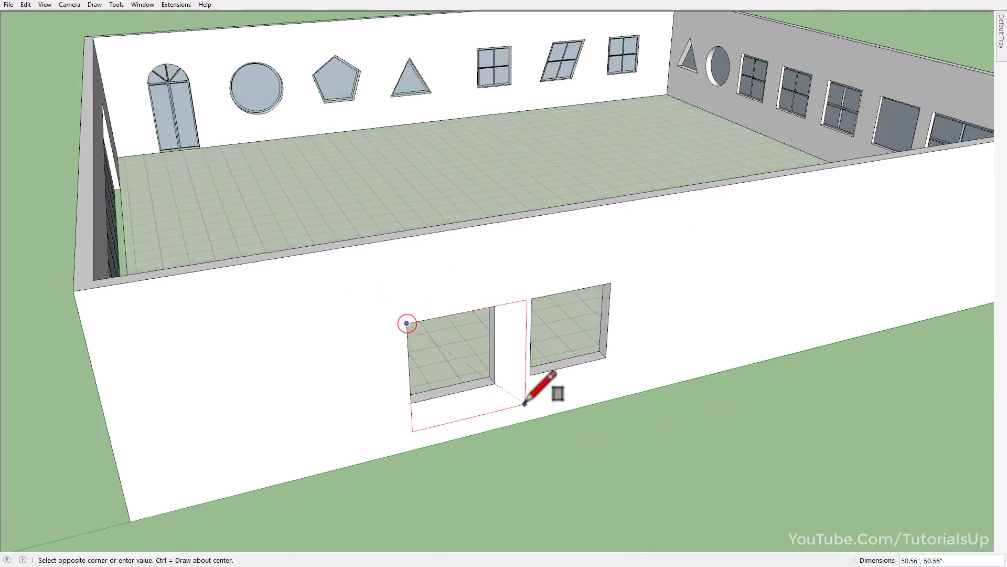
{"action": "left_click", "coordinate": [495, 385]}
{"action": "left_click", "coordinate": [533, 375]}
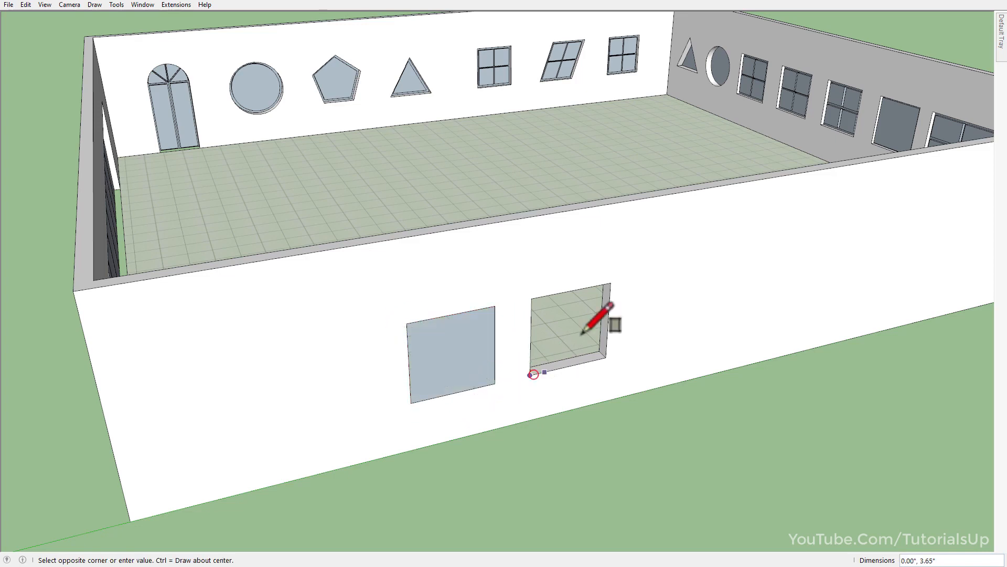
{"action": "left_click", "coordinate": [610, 284]}
{"action": "key", "text": "space"}
{"action": "left_click", "coordinate": [446, 341]}
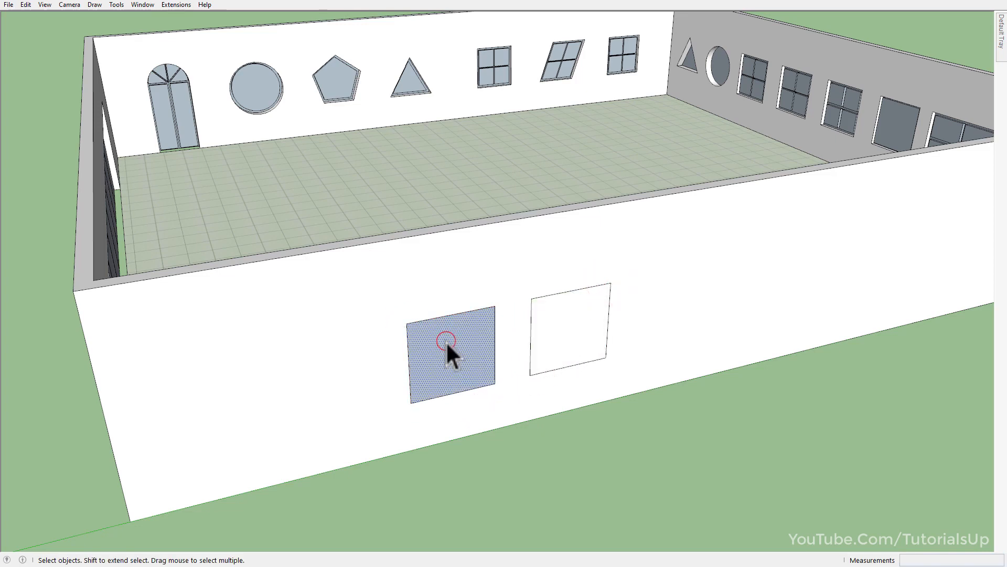
{"action": "key", "text": "alt+r"}
Start Windowizer on the two new opening faces, choosing separate settings for each quadrilateral face.
{"action": "left_click", "coordinate": [458, 352]}
{"action": "left_click", "coordinate": [552, 339], "text": "shift"}
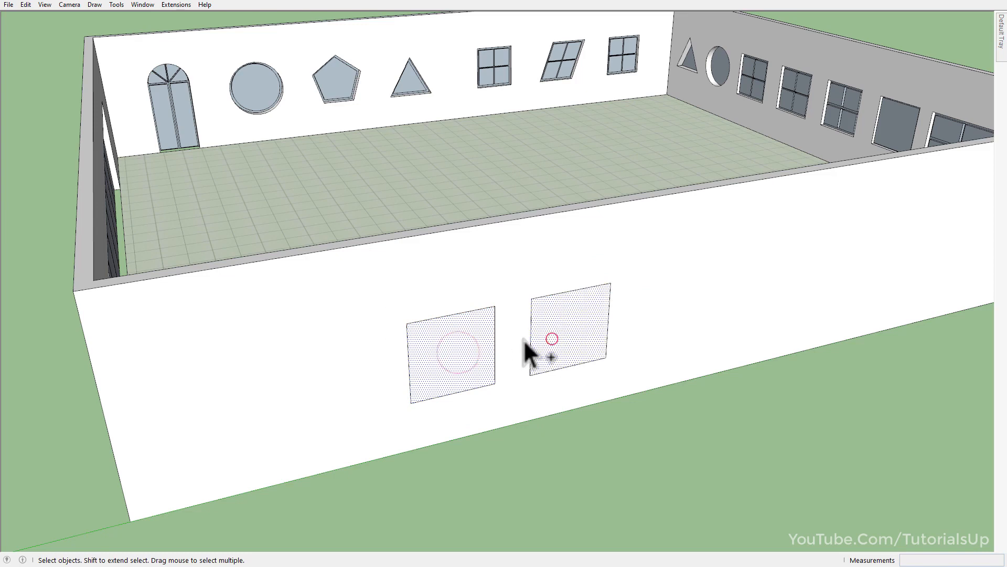
{"action": "right_click", "coordinate": [432, 348]}
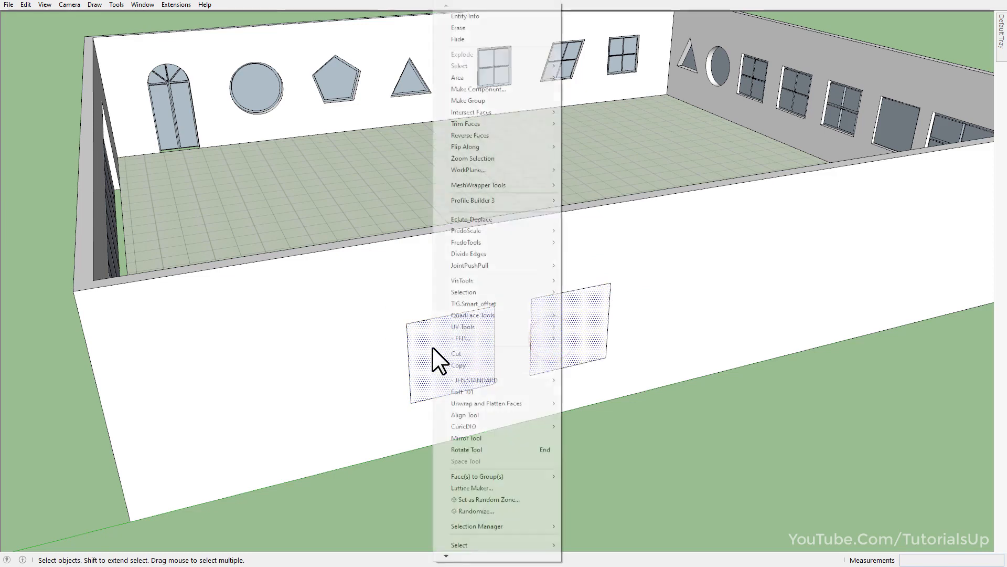
{"action": "left_click", "coordinate": [465, 556]}
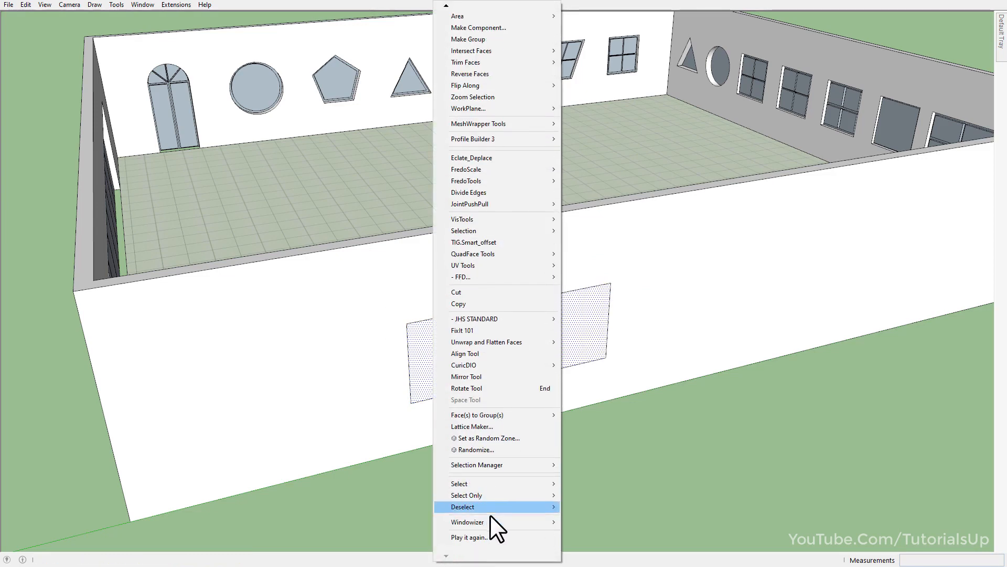
{"action": "mouse_move", "coordinate": [534, 522]}
{"action": "left_click", "coordinate": [620, 525]}
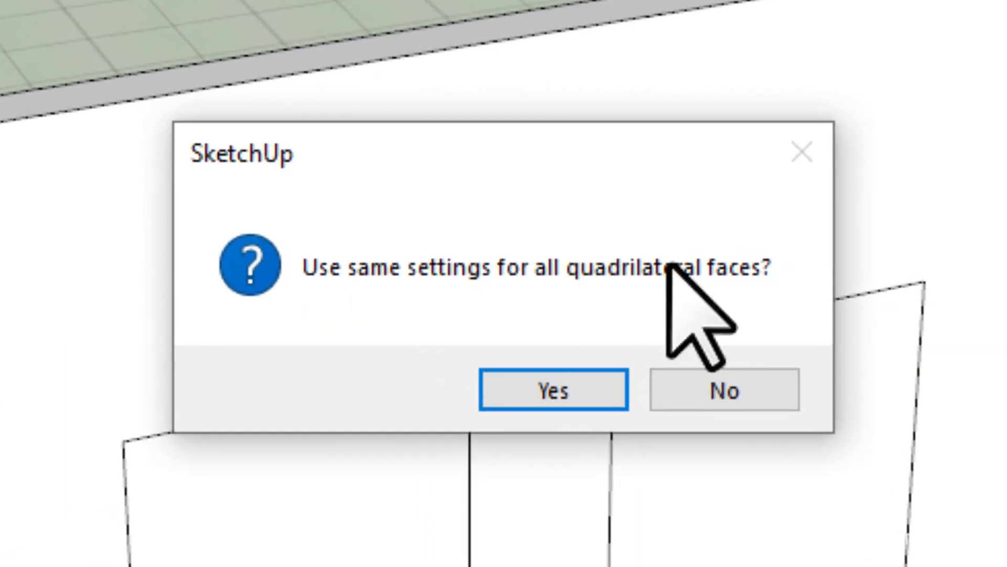
{"action": "left_click", "coordinate": [726, 396]}
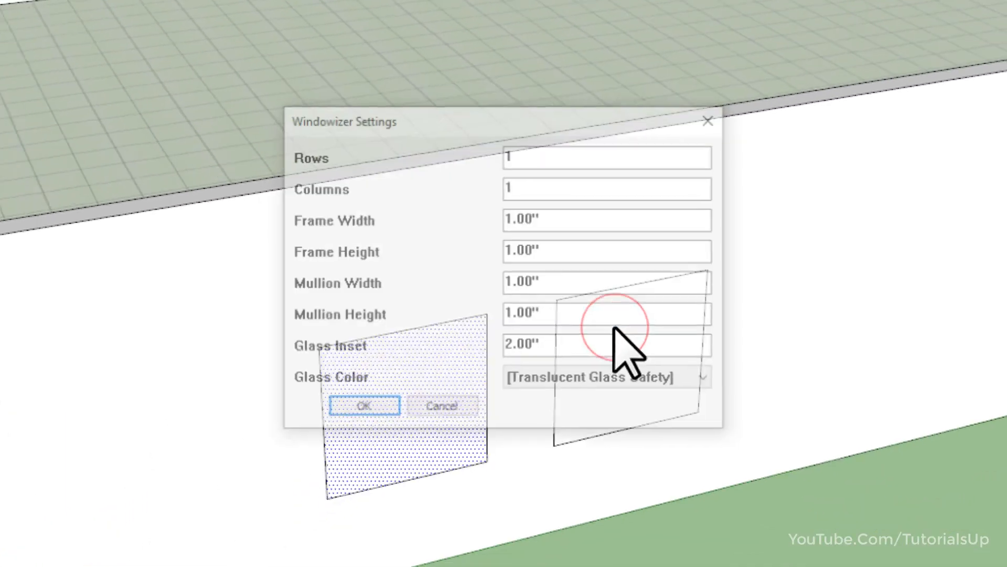
Create the first opening's window with 2 rows and 2 columns.
{"action": "double_click", "coordinate": [546, 165]}
{"action": "type", "text": "2"}
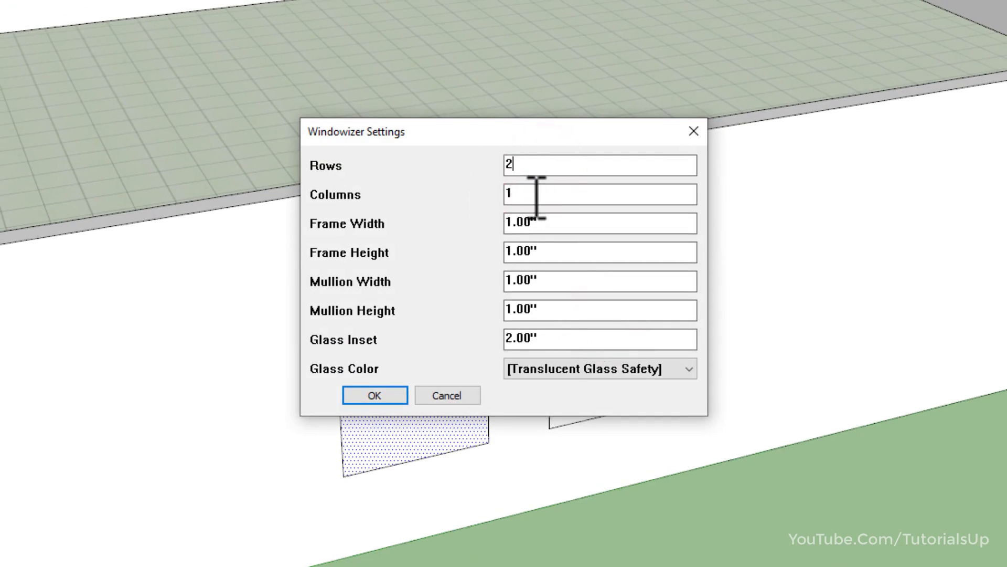
{"action": "double_click", "coordinate": [523, 194]}
{"action": "type", "text": "2"}
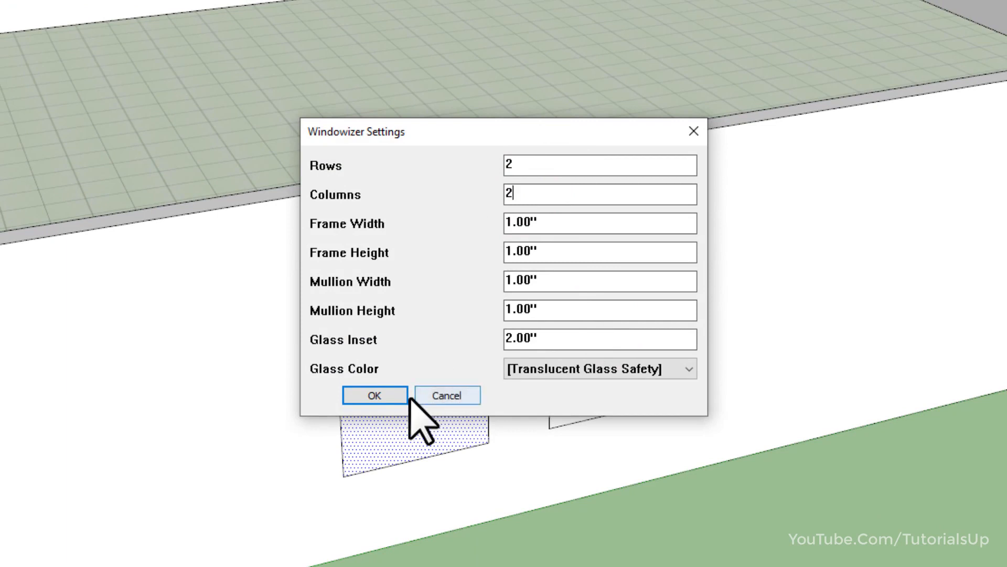
{"action": "left_click", "coordinate": [390, 398]}
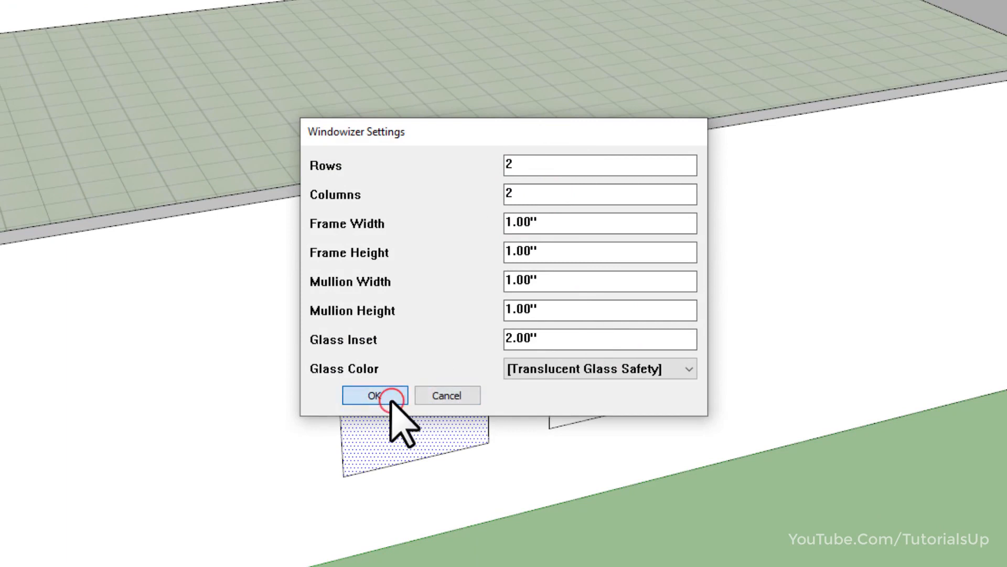
Create the second opening's window with 3 rows and 3 columns.
{"action": "left_click_drag", "start_coordinate": [521, 126], "coordinate": [1006, 14]}
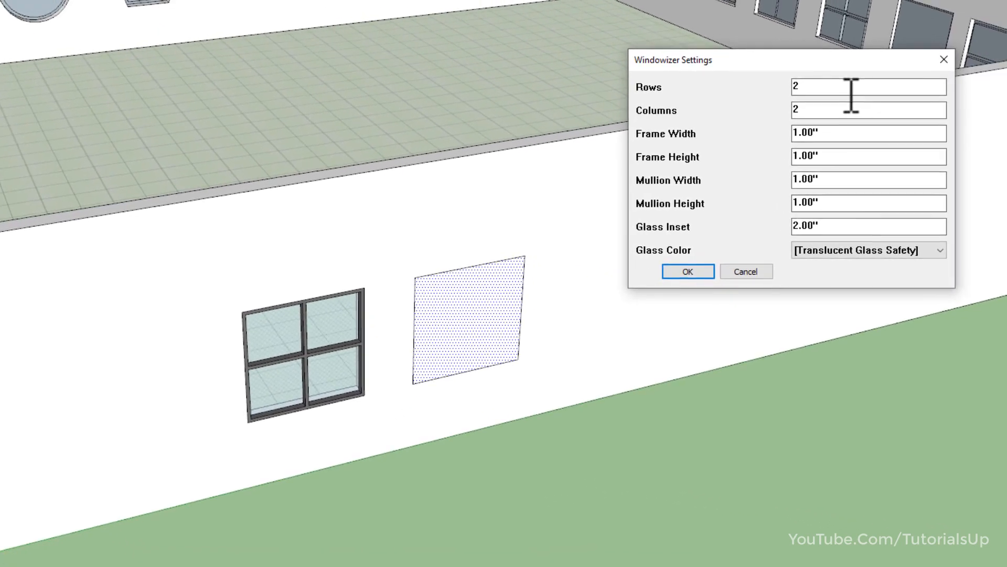
{"action": "double_click", "coordinate": [967, 75]}
{"action": "double_click", "coordinate": [837, 109]}
{"action": "type", "text": "3"}
{"action": "left_click", "coordinate": [688, 271]}
Select all the connected faces and edges of the faceted dome beside the building.
{"action": "mouse_move", "coordinate": [685, 450]}
{"action": "middle_mouse_down"}
{"action": "mouse_move", "coordinate": [254, 337]}
{"action": "mouse_move", "coordinate": [574, 342]}
{"action": "mouse_move", "coordinate": [649, 363]}
{"action": "middle_mouse_up"}
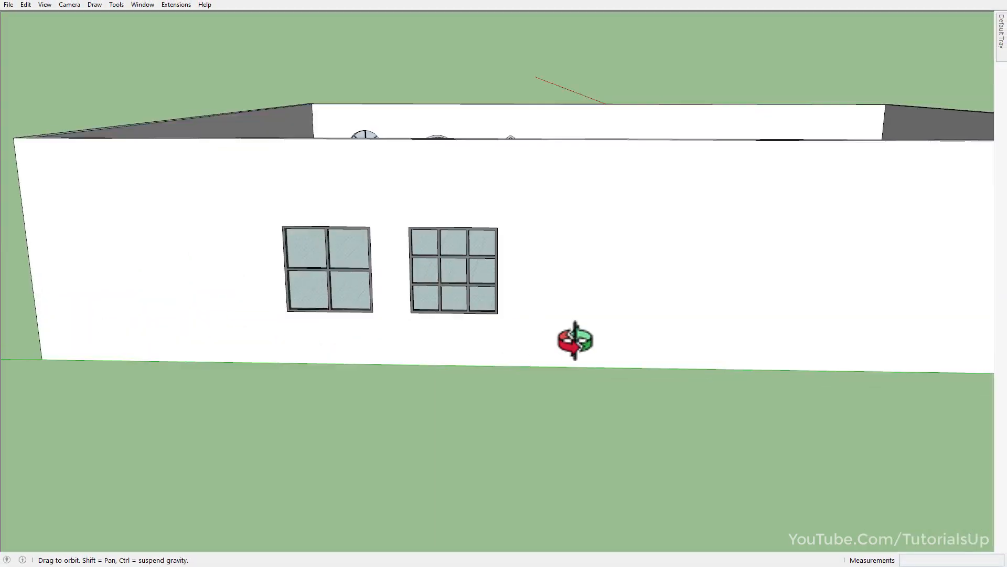
{"action": "scroll", "coordinate": [470, 249], "scroll_direction": "down", "scroll_amount": 6}
{"action": "middle_click_drag", "start_coordinate": [469, 246], "coordinate": [158, 176]}
{"action": "scroll", "coordinate": [198, 243], "scroll_direction": "up", "scroll_amount": 7}
{"action": "middle_click_drag", "start_coordinate": [285, 339], "coordinate": [257, 378]}
{"action": "scroll", "coordinate": [515, 321], "scroll_direction": "down", "scroll_amount": 3}
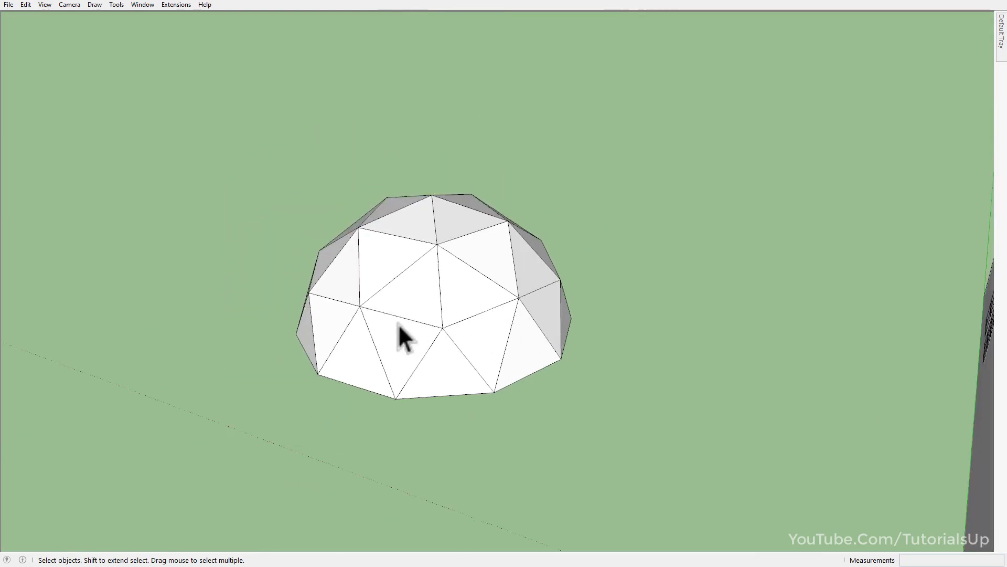
{"action": "scroll", "coordinate": [398, 324], "scroll_direction": "up", "scroll_amount": 3}
{"action": "left_click", "coordinate": [457, 326]}
{"action": "triple_click", "coordinate": [456, 327]}
Measure a short offset from one of the dome's edges to judge a suitable frame width.
{"action": "key", "text": "t"}
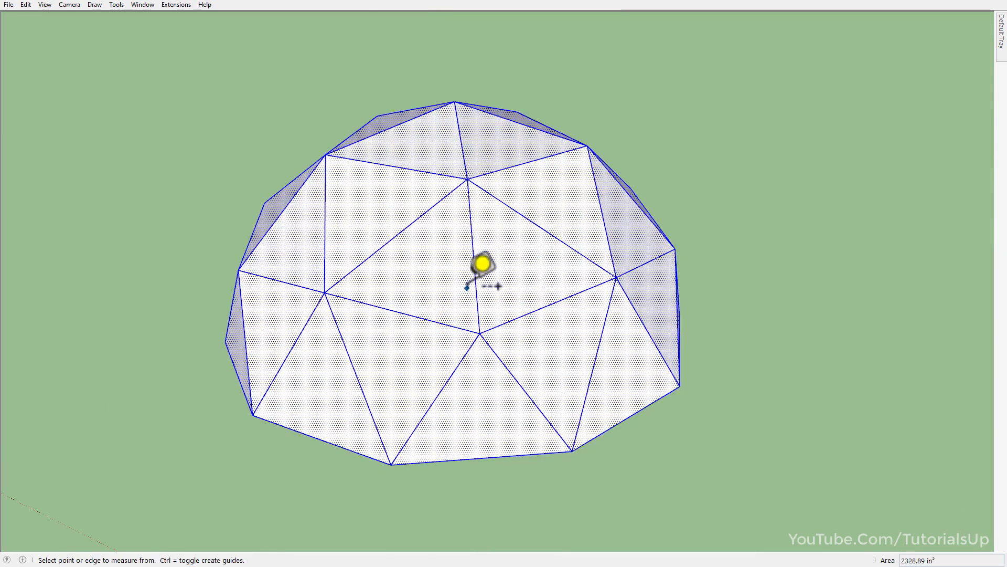
{"action": "left_click", "coordinate": [476, 287]}
{"action": "scroll", "coordinate": [476, 286], "scroll_direction": "up", "scroll_amount": 3}
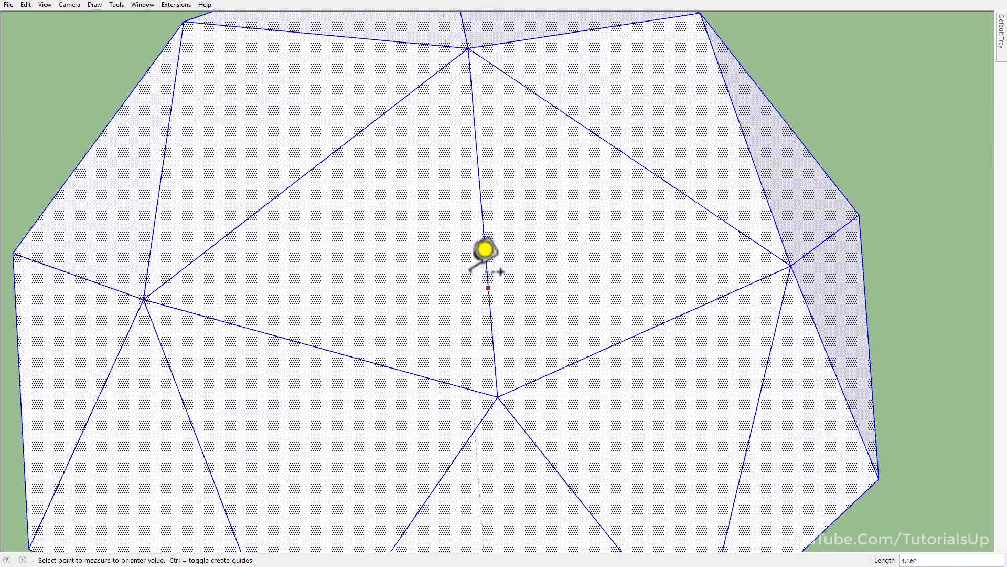
{"action": "scroll", "coordinate": [478, 286], "scroll_direction": "up", "scroll_amount": 3}
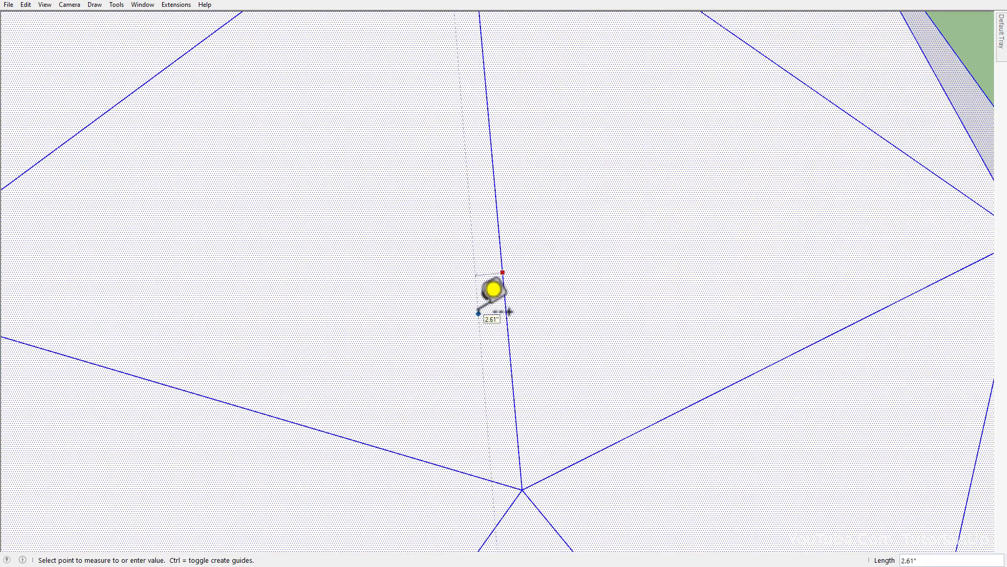
{"action": "key", "text": "space"}
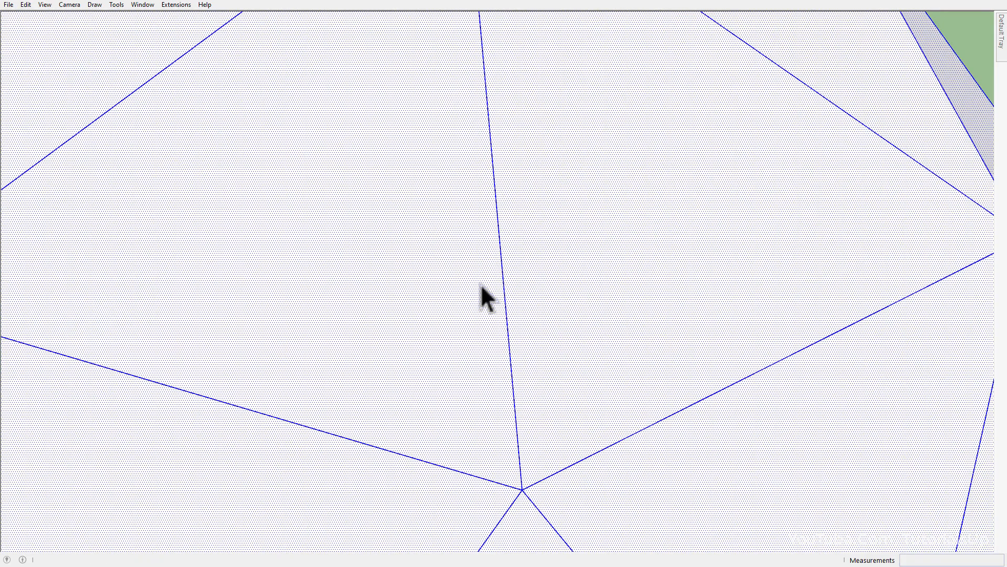
Start Windowizer on the selected dome, using the same settings for all non-quadrilateral faces.
{"action": "scroll", "coordinate": [477, 314], "scroll_direction": "down", "scroll_amount": 6}
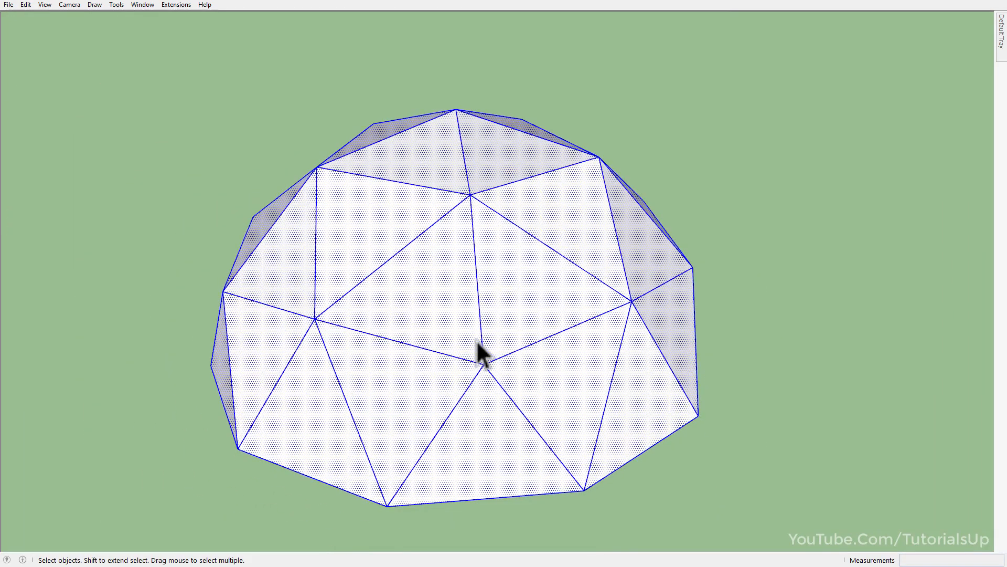
{"action": "right_click", "coordinate": [478, 337]}
{"action": "mouse_move", "coordinate": [506, 564]}
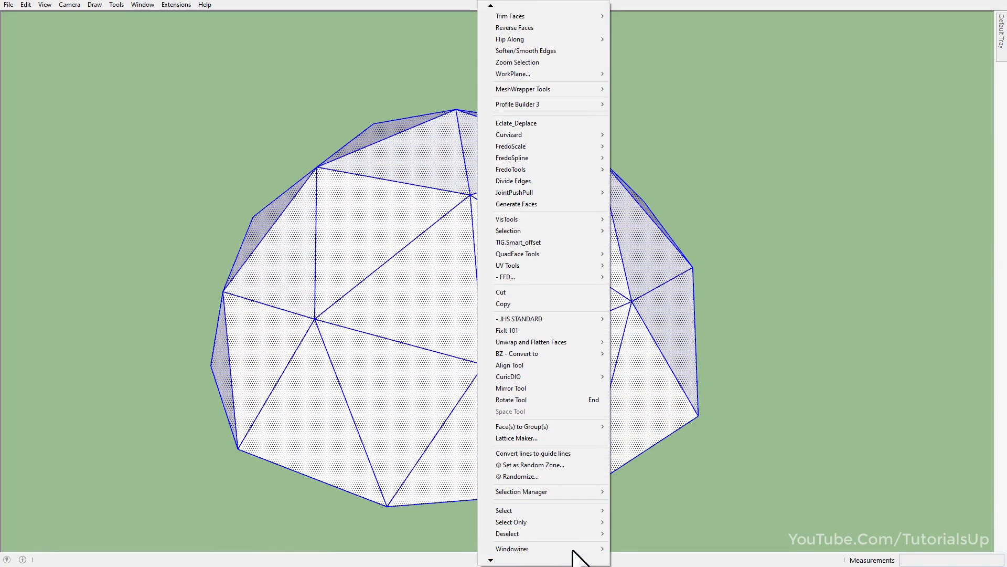
{"action": "mouse_move", "coordinate": [589, 551]}
{"action": "left_click", "coordinate": [670, 548]}
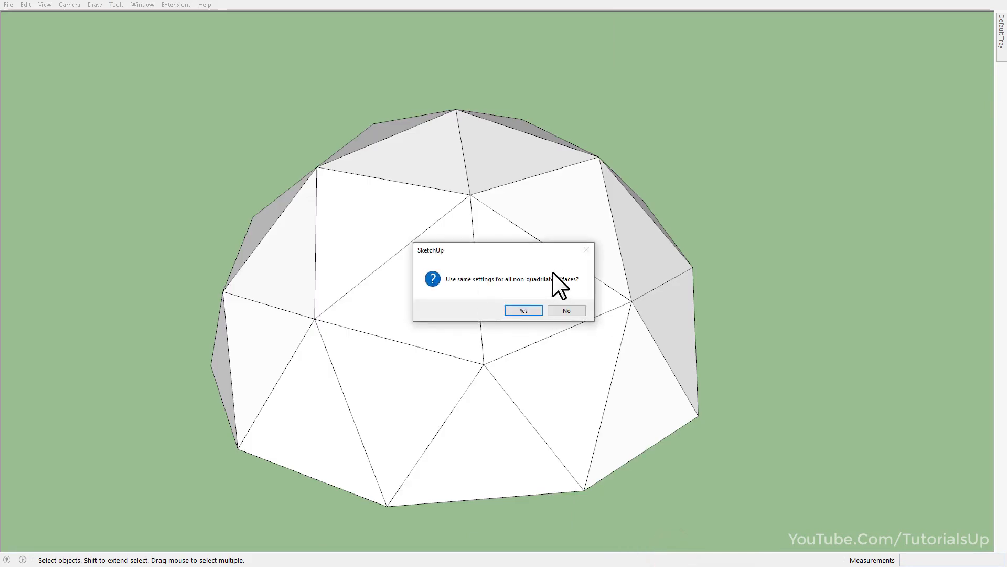
{"action": "left_click", "coordinate": [528, 308]}
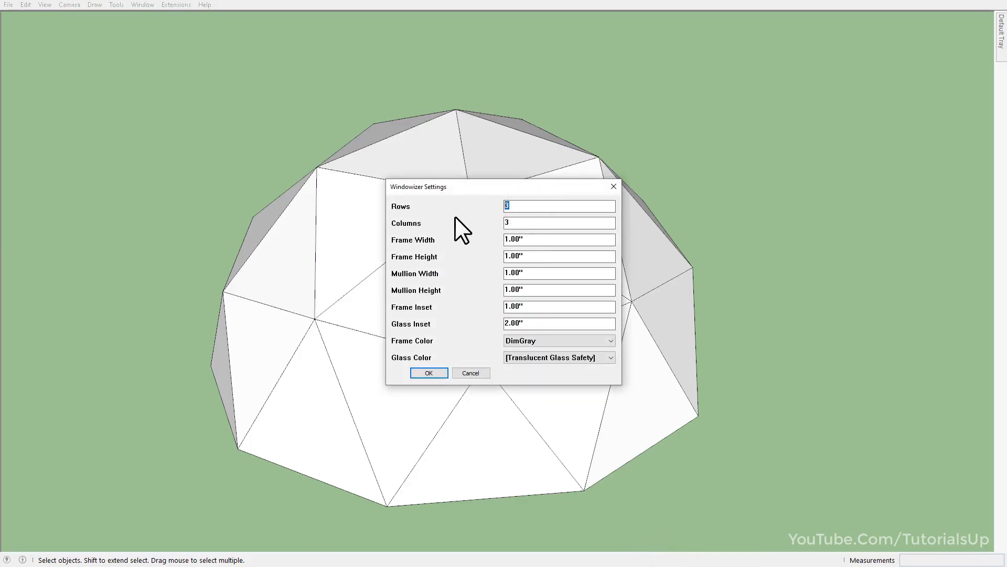
Create the dome's windows with 1 row, 1 column, frame width and height 2.5, frame color [Color G02] and glass color Blue Glass.
{"action": "double_click", "coordinate": [558, 244]}
{"action": "type", "text": "2.52"}
{"action": "left_click", "coordinate": [543, 360]}
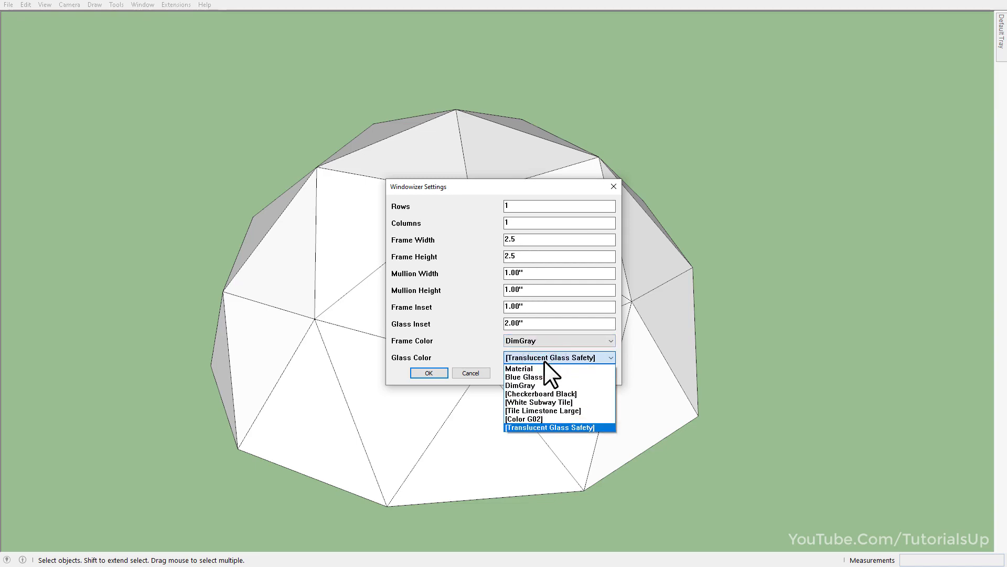
{"action": "left_click", "coordinate": [543, 375]}
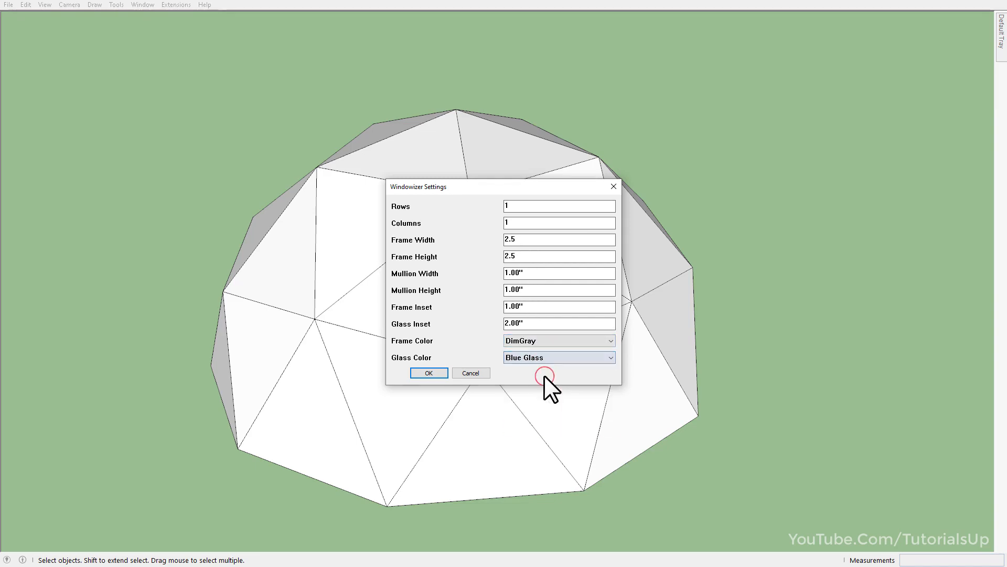
{"action": "left_click", "coordinate": [542, 342]}
{"action": "left_click", "coordinate": [550, 402]}
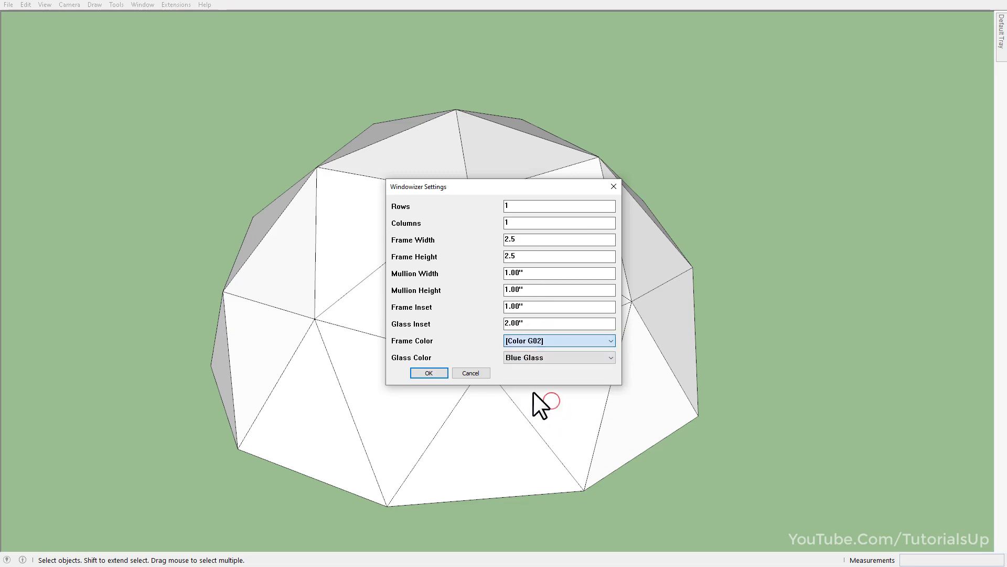
{"action": "left_click", "coordinate": [431, 372]}
{"action": "middle_click_drag", "start_coordinate": [432, 373], "coordinate": [521, 340]}
{"action": "scroll", "coordinate": [702, 304], "scroll_direction": "down", "scroll_amount": 6}
{"action": "scroll", "coordinate": [701, 480], "scroll_direction": "up", "scroll_amount": 5}
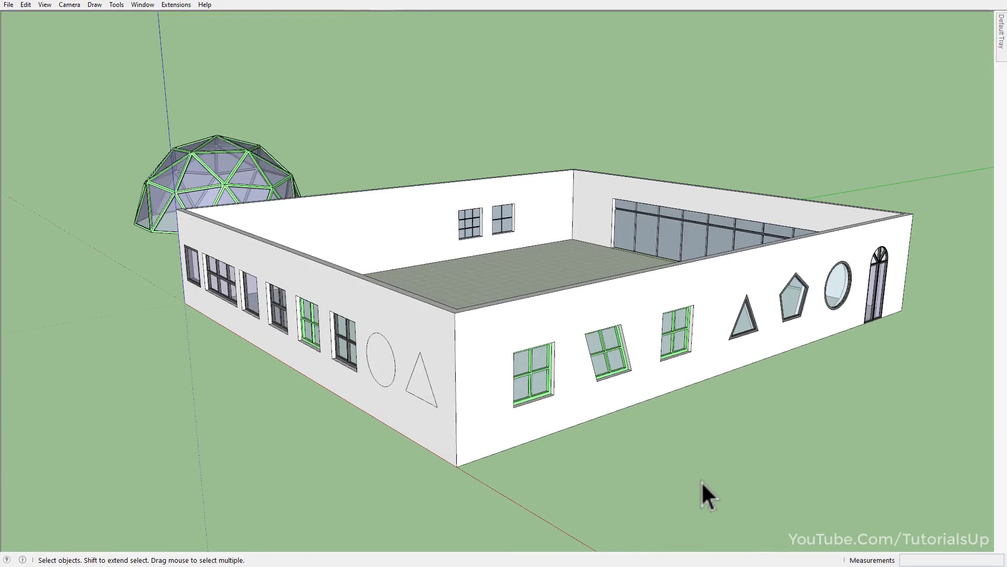
{"action": "middle_click_drag", "start_coordinate": [647, 462], "coordinate": [675, 465]}
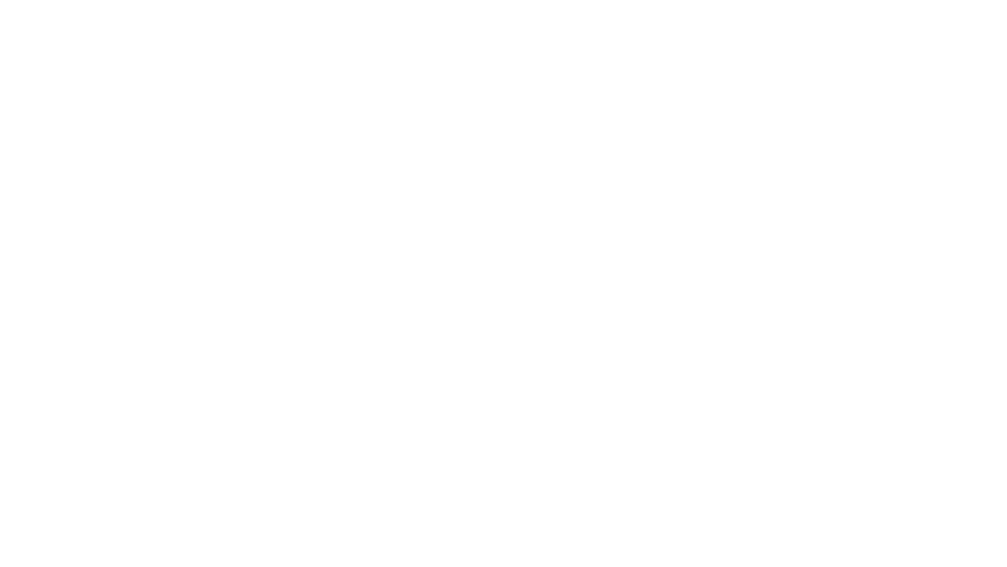